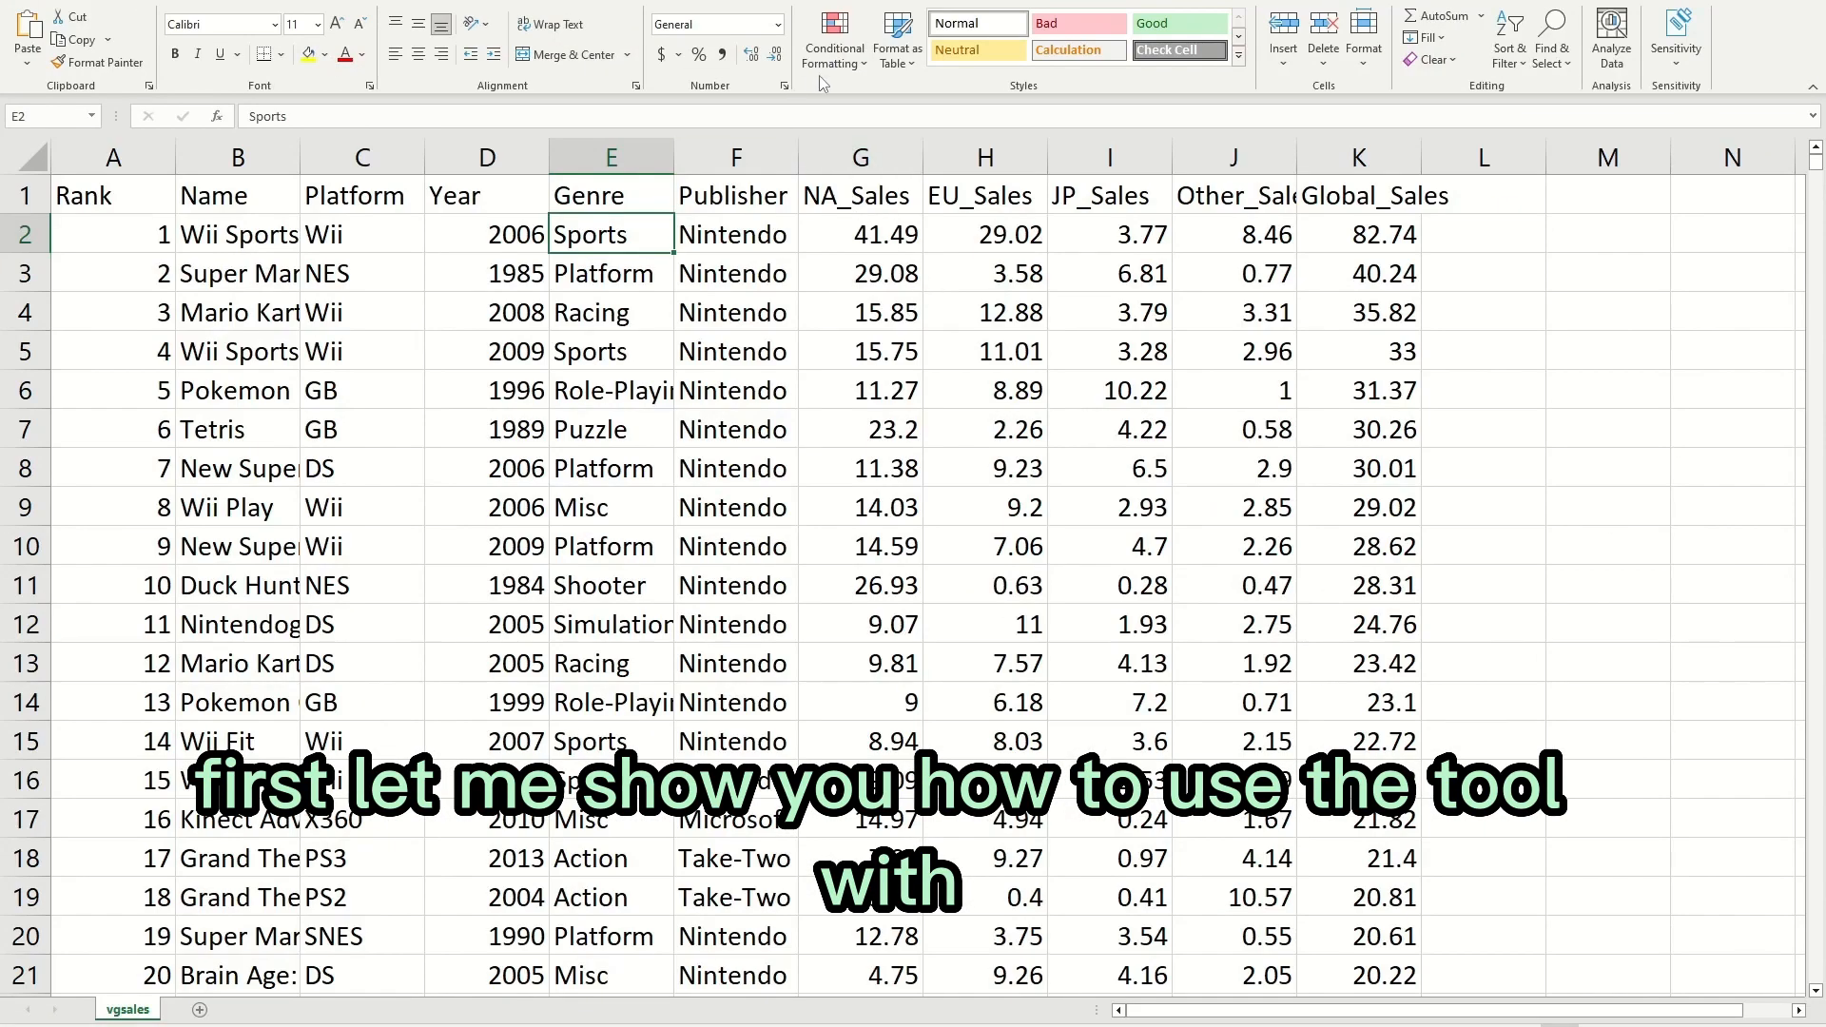
Look through the publisher names listed in the Publisher column of the sales data.
{"action": "left_click", "coordinate": [740, 248]}
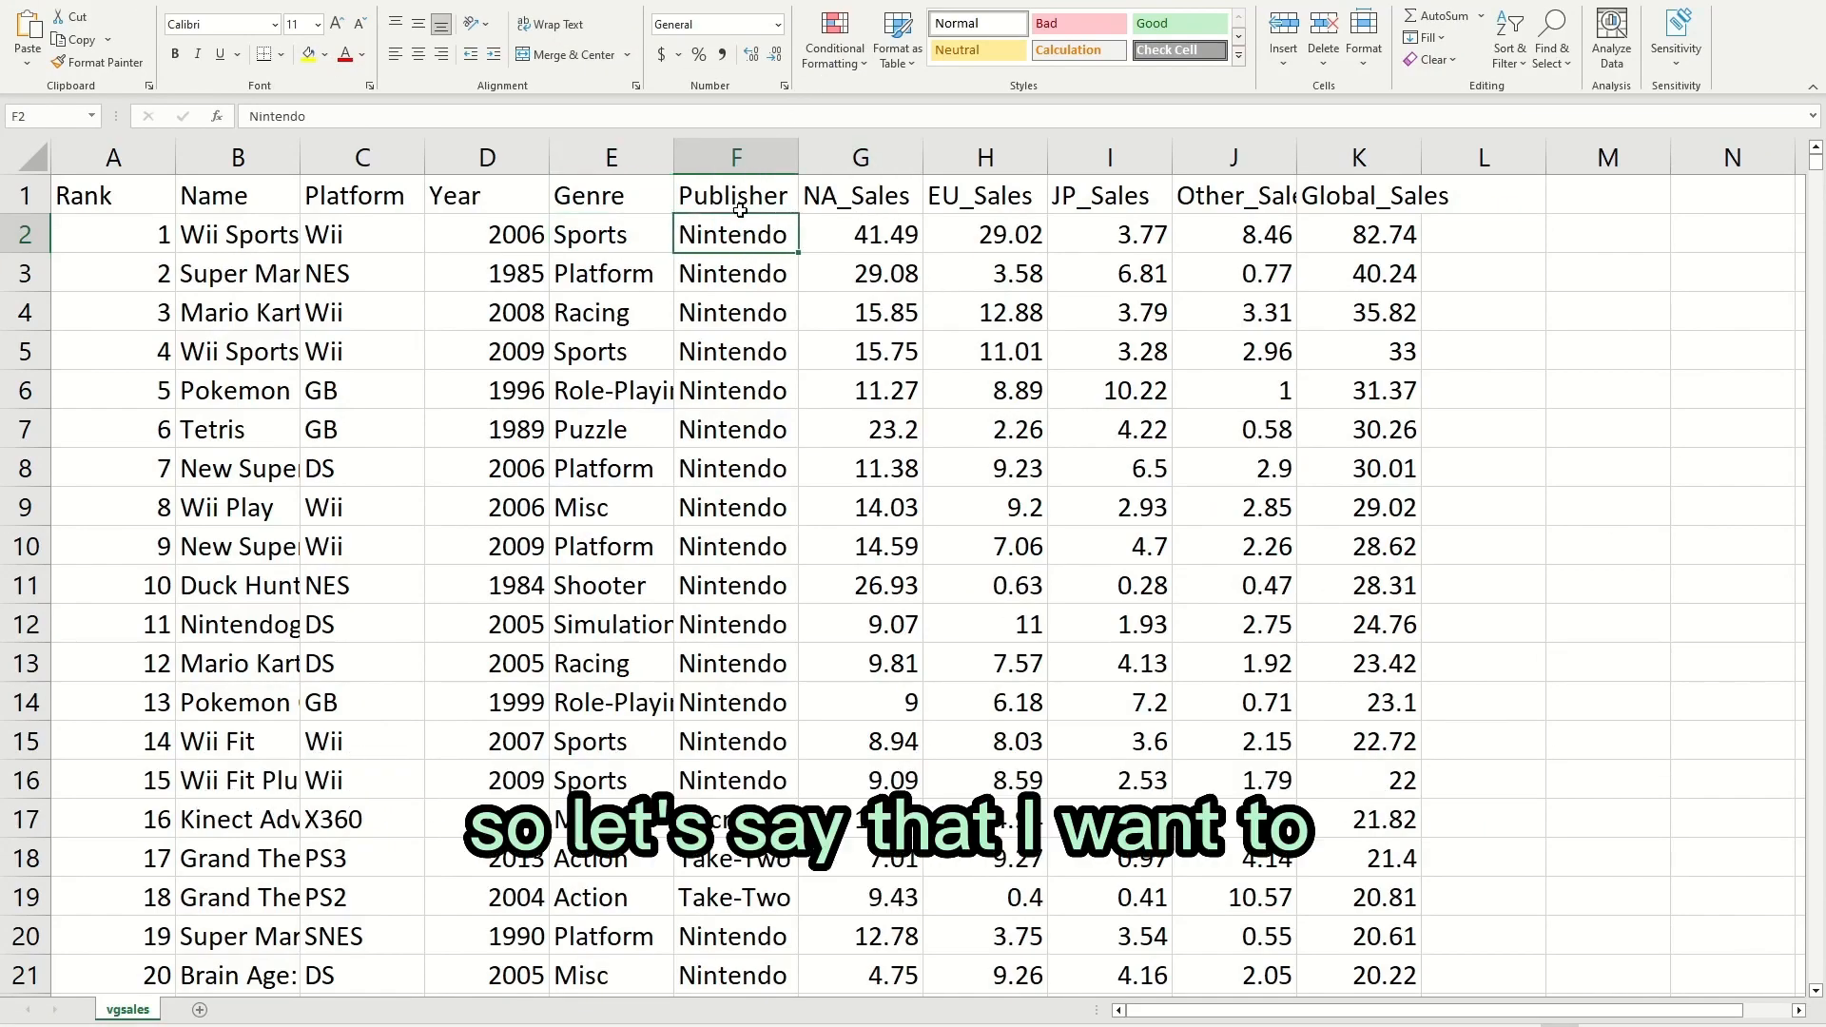
{"action": "scroll", "coordinate": [728, 249], "scroll_direction": "down", "scroll_amount": 3}
{"action": "scroll", "coordinate": [718, 243], "scroll_direction": "up", "scroll_amount": 3}
{"action": "scroll", "coordinate": [728, 278], "scroll_direction": "down", "scroll_amount": 2}
{"action": "scroll", "coordinate": [729, 257], "scroll_direction": "up", "scroll_amount": 2}
{"action": "left_click", "coordinate": [745, 283]}
{"action": "left_click", "coordinate": [733, 318]}
{"action": "left_click", "coordinate": [740, 235]}
{"action": "scroll", "coordinate": [755, 210], "scroll_direction": "down", "scroll_amount": 8}
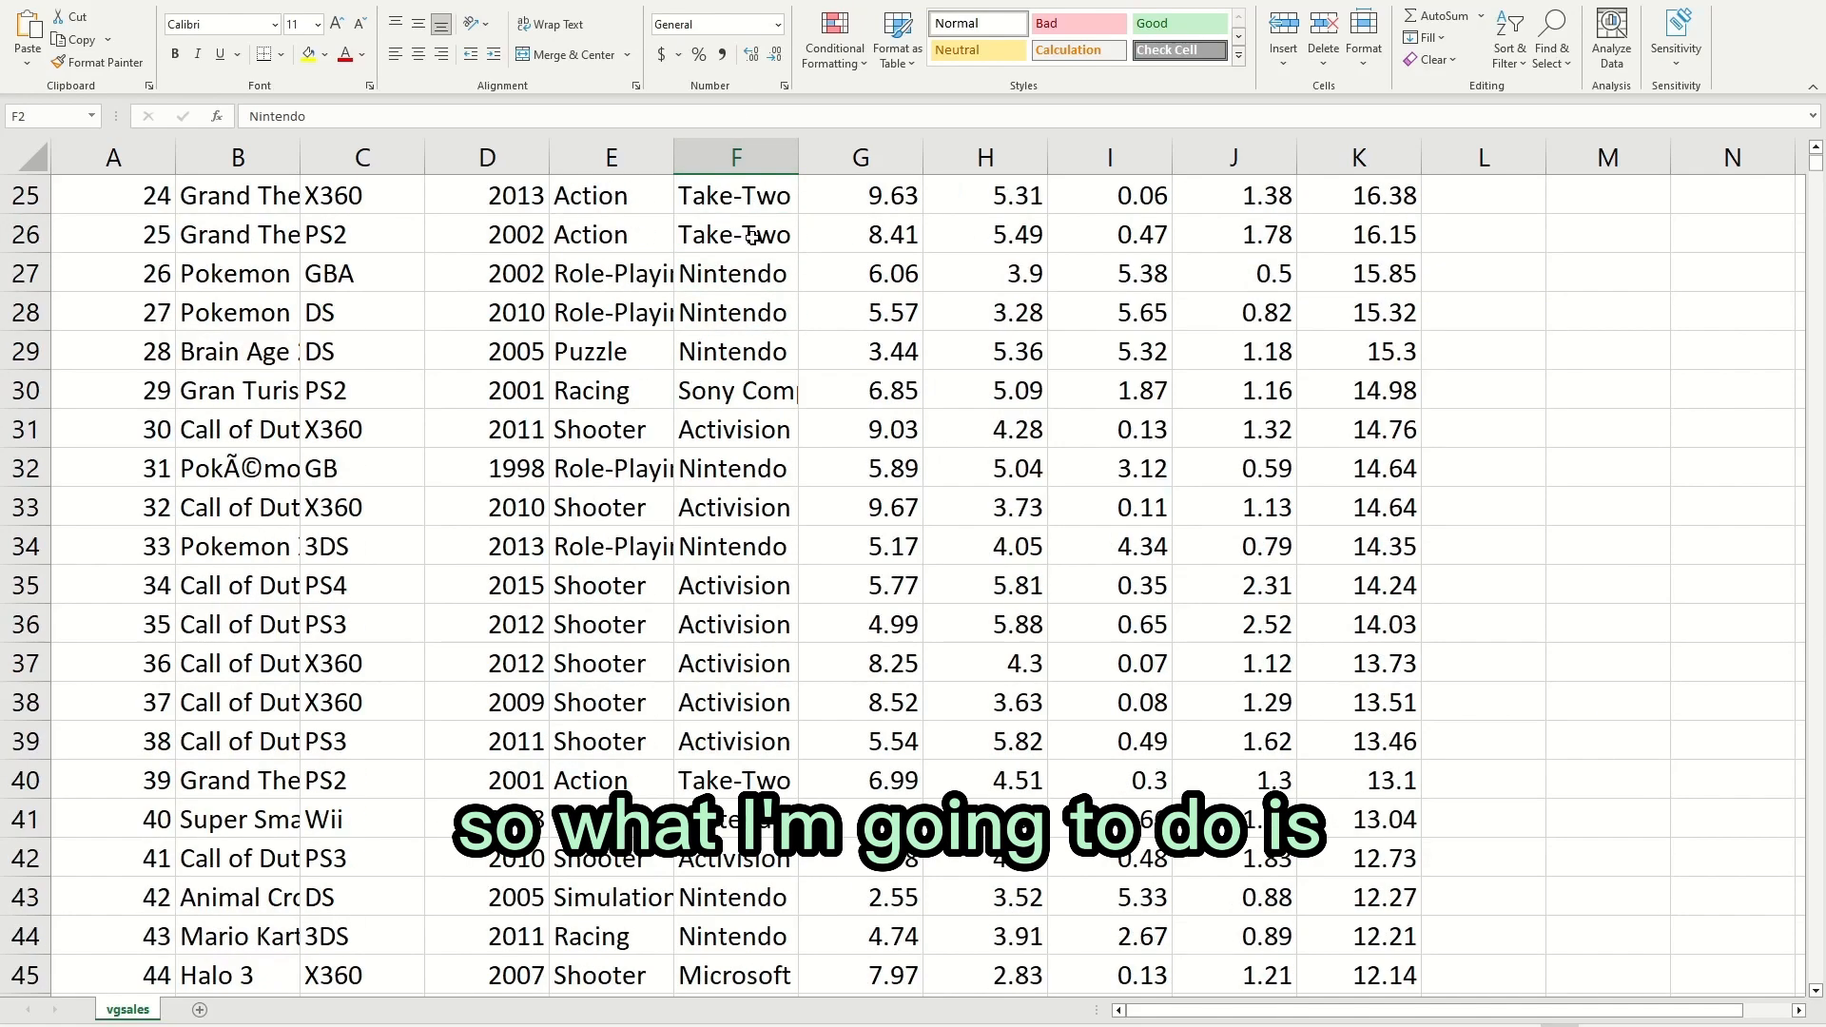
{"action": "scroll", "coordinate": [747, 204], "scroll_direction": "up", "scroll_amount": 8}
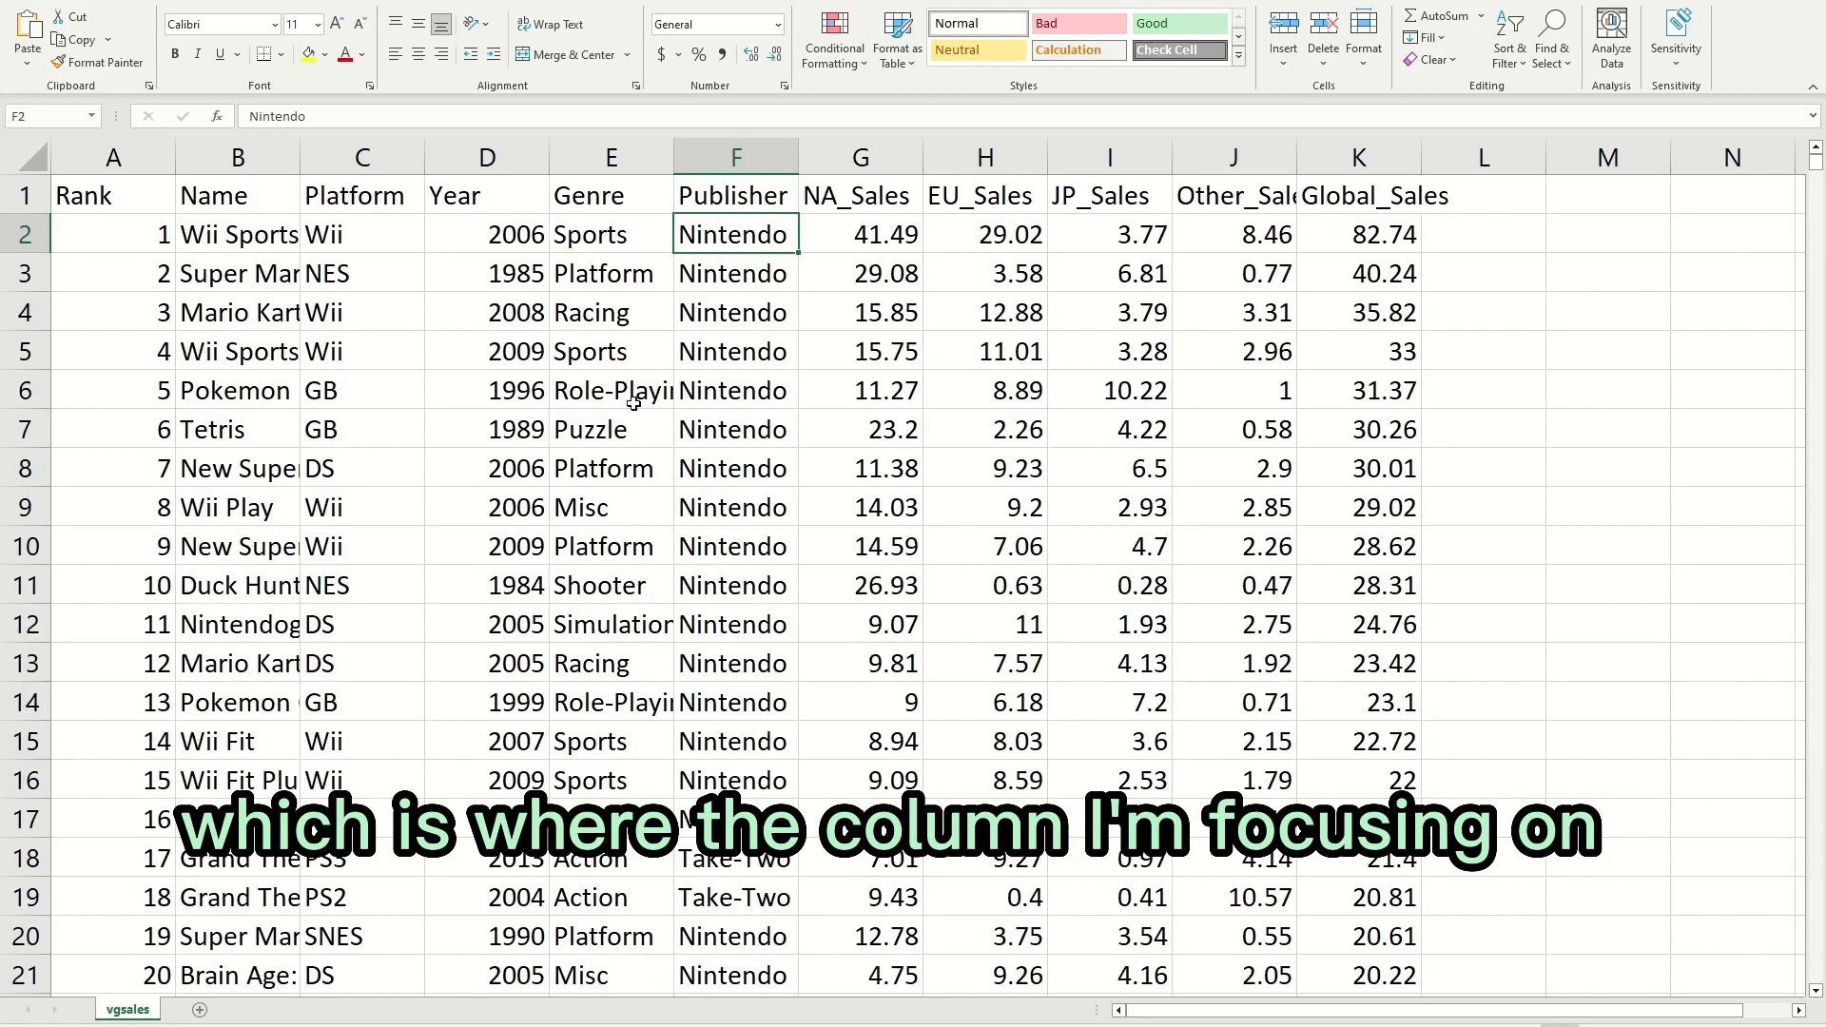
Start a Text That Contains highlight rule on the whole Publisher column for cells containing "Nintendo".
{"action": "left_click", "coordinate": [735, 157]}
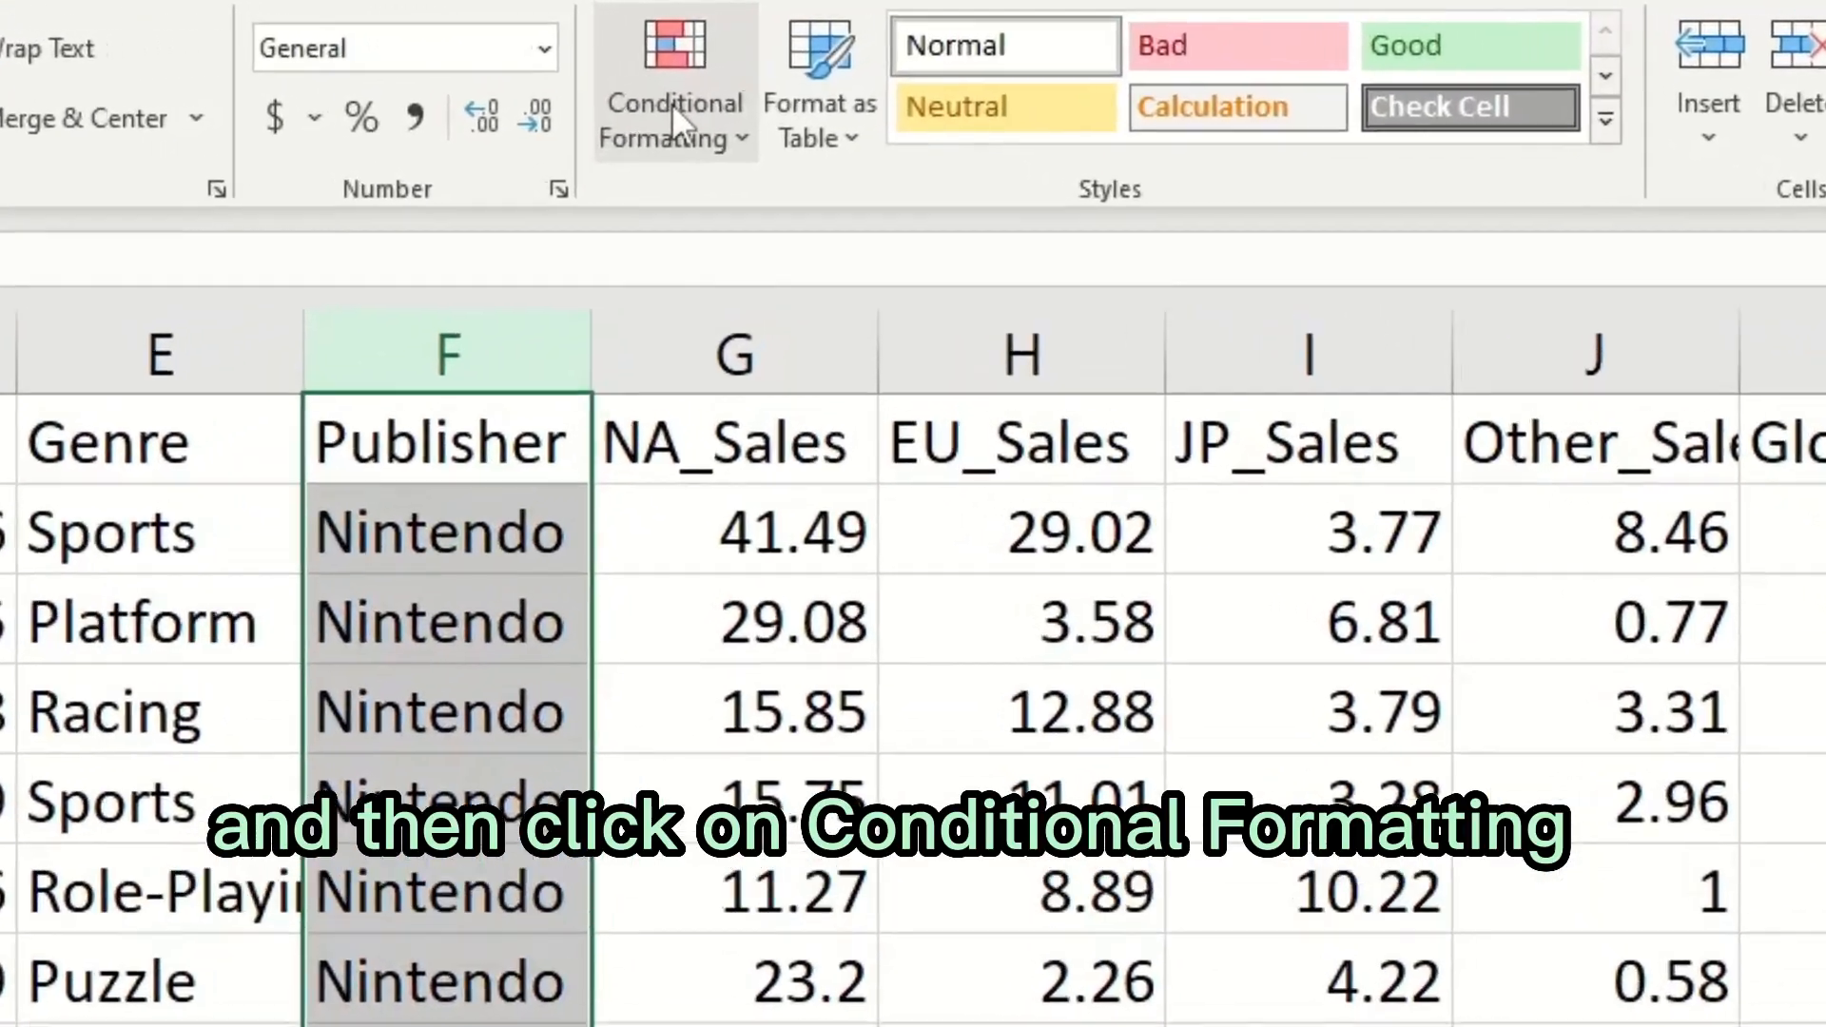
{"action": "left_click", "coordinate": [799, 63]}
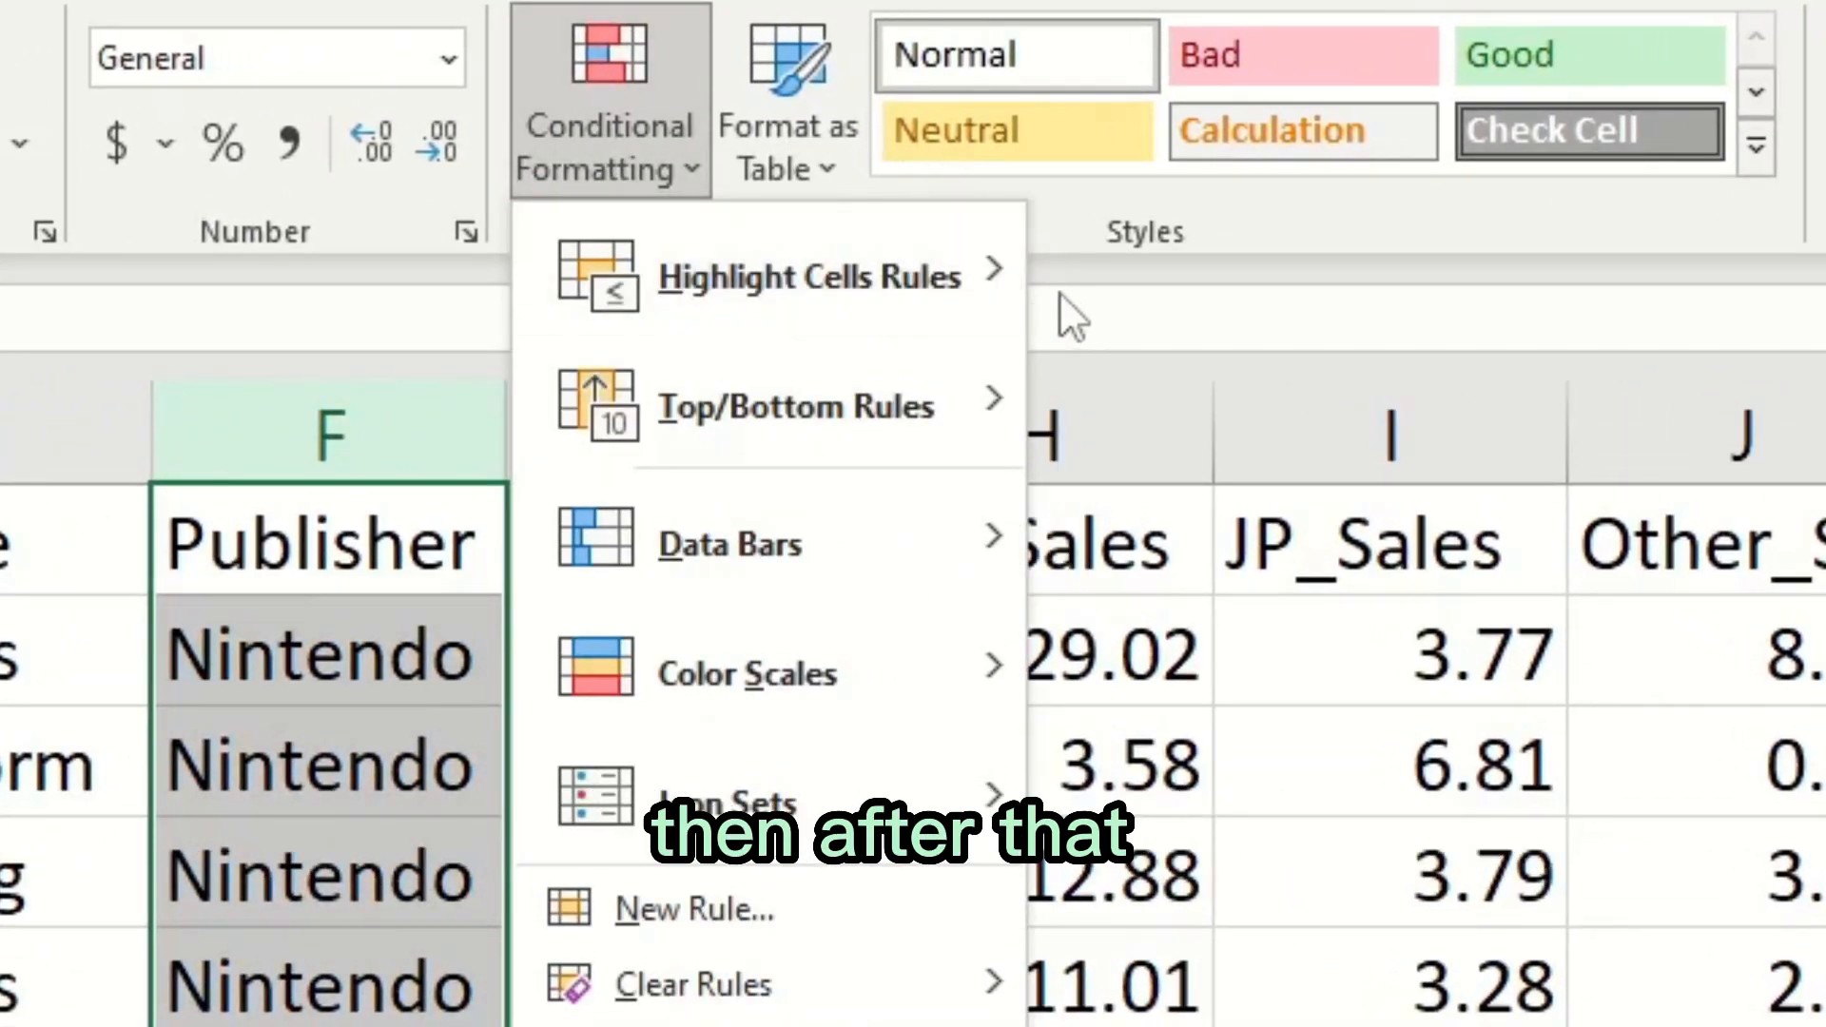
{"action": "left_click", "coordinate": [794, 290]}
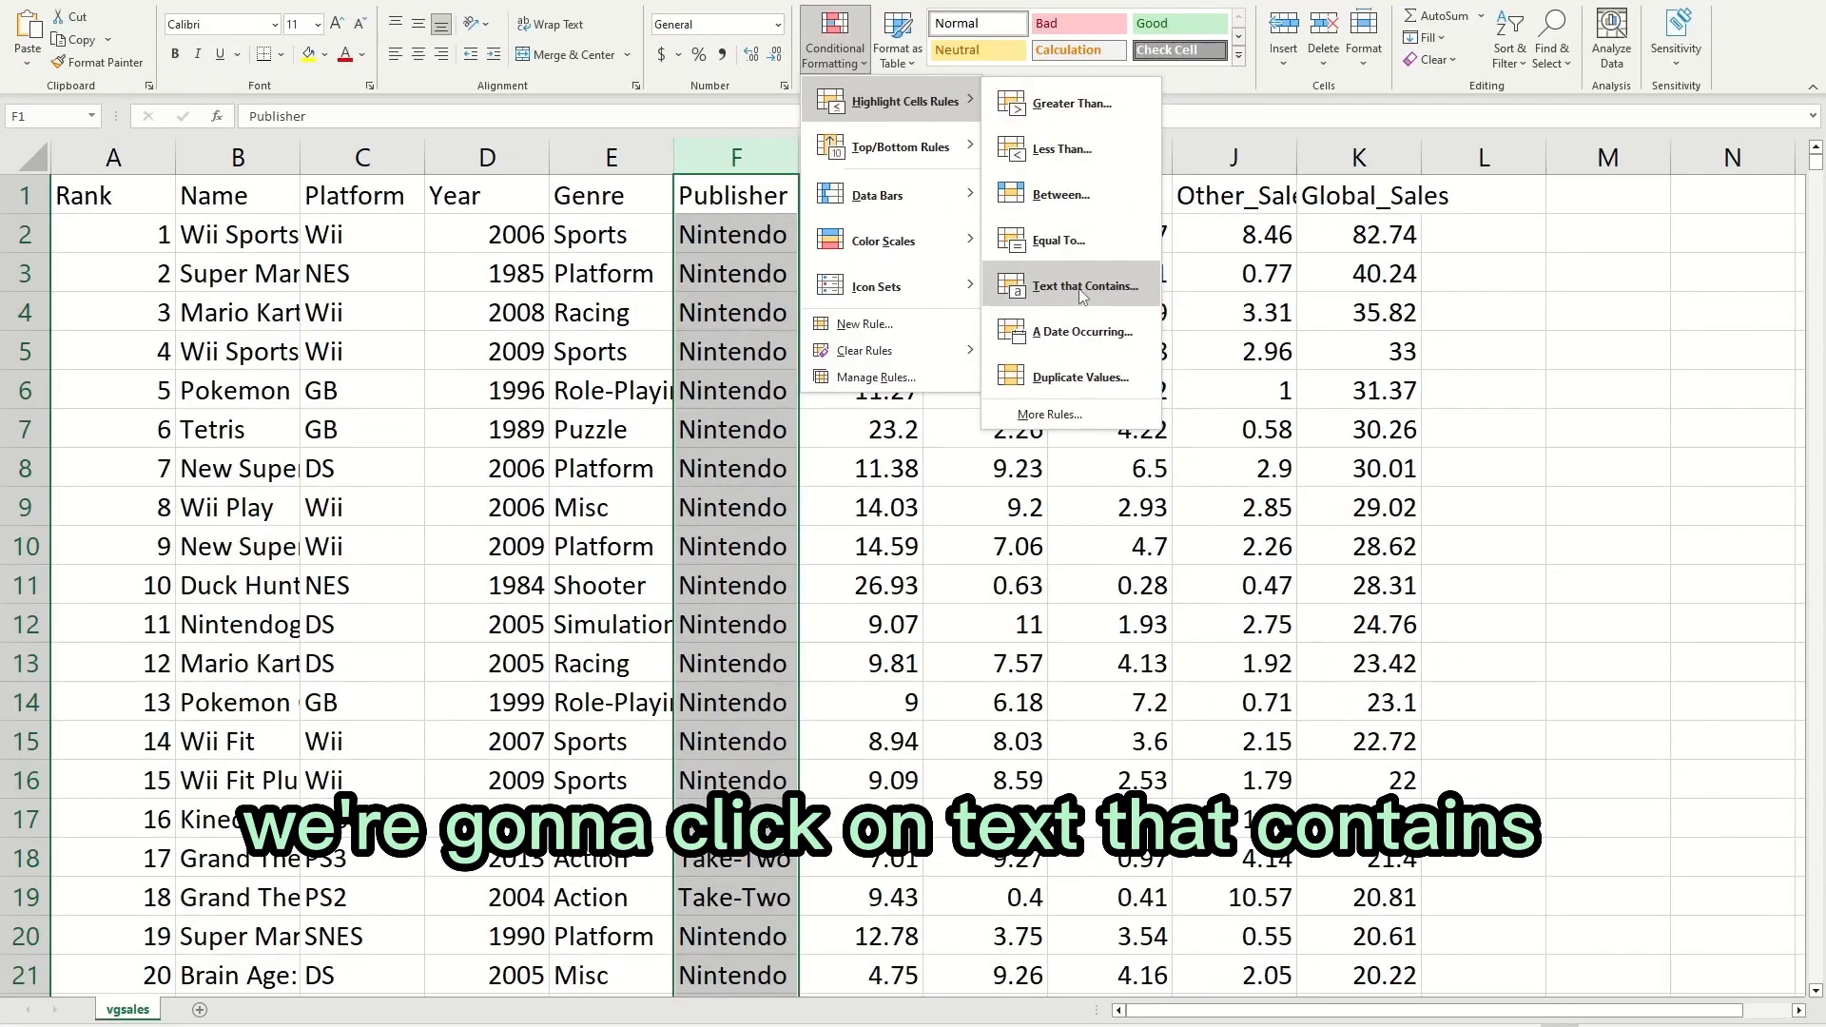
{"action": "left_click", "coordinate": [1080, 286]}
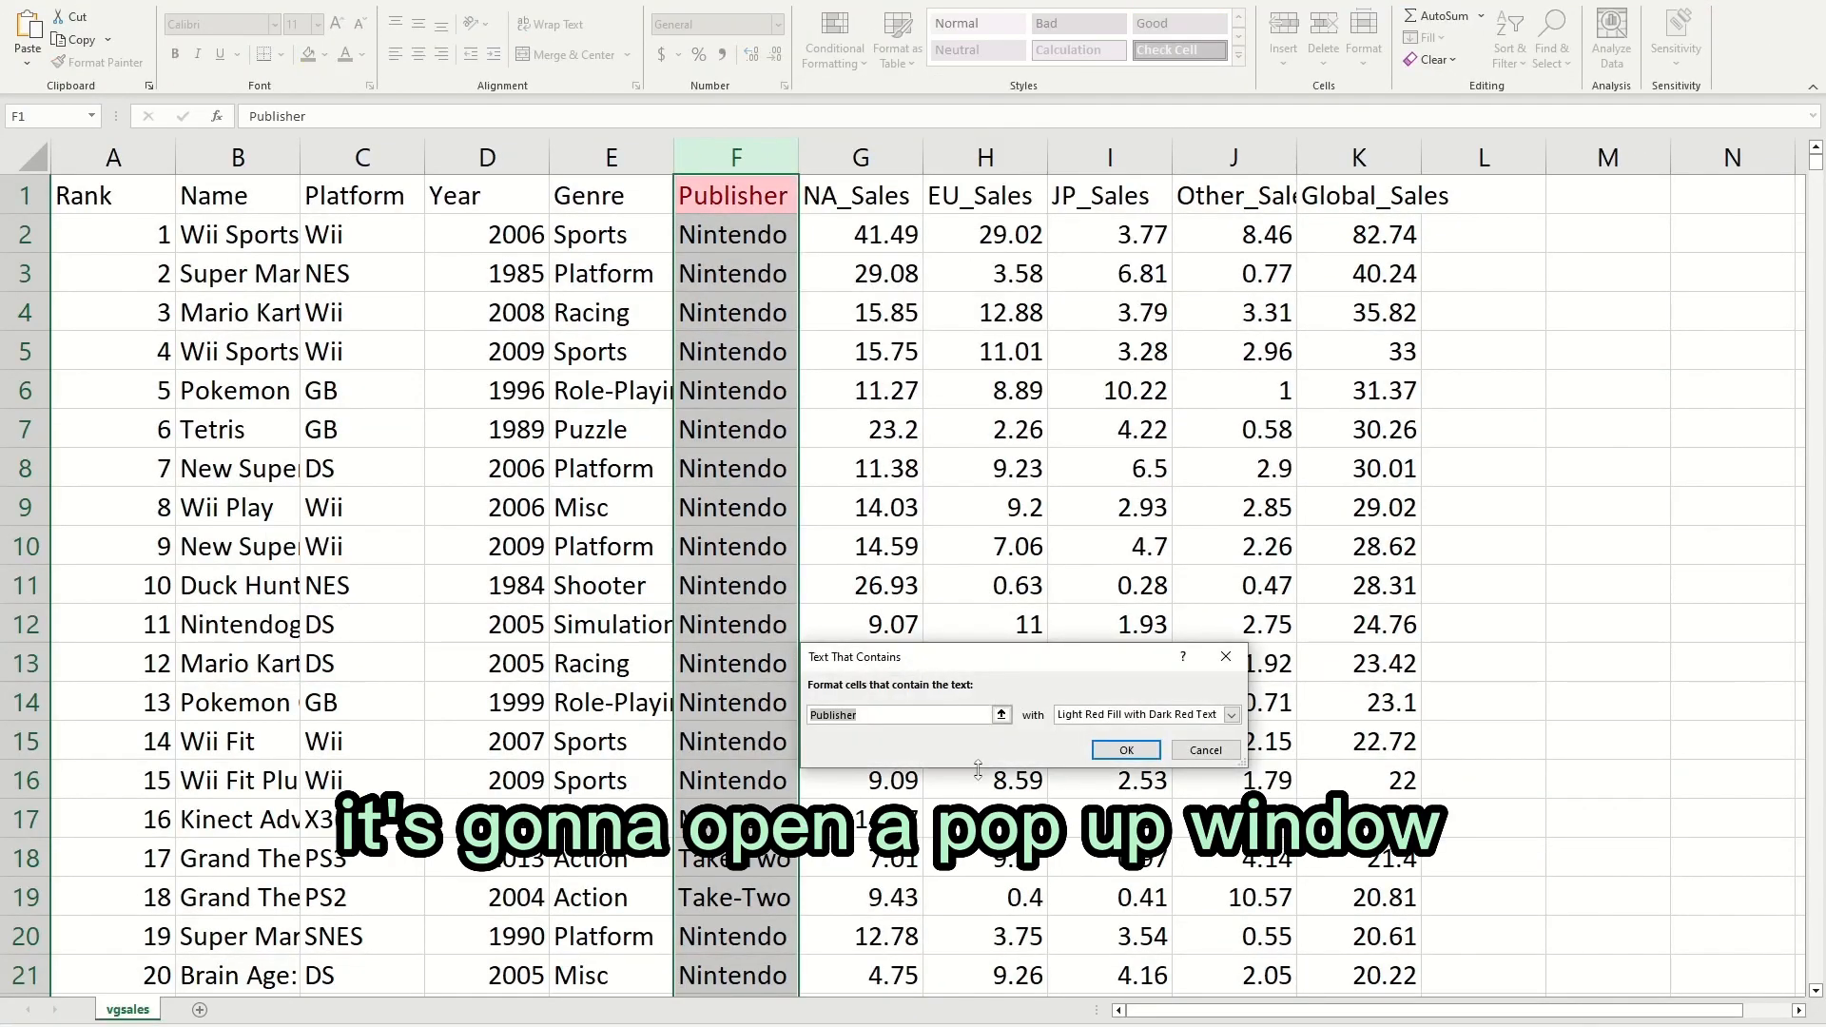
{"action": "left_click_drag", "start_coordinate": [1035, 669], "coordinate": [1049, 627]}
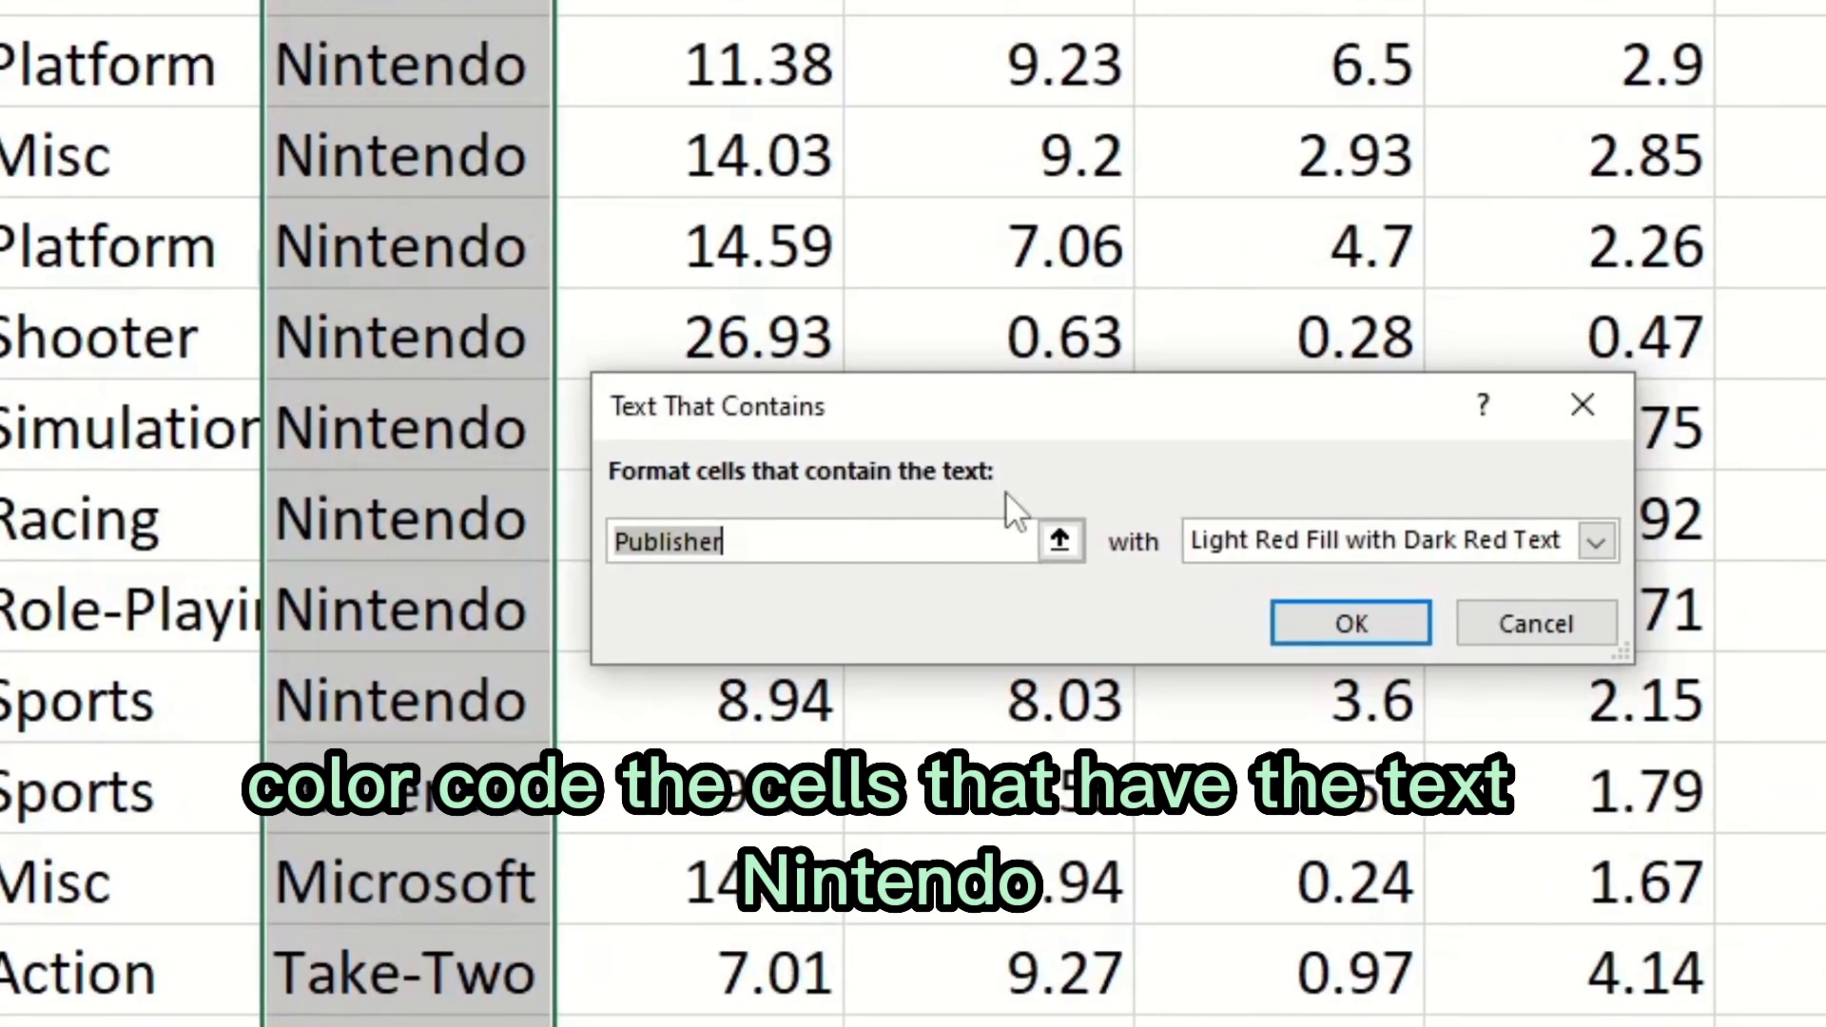
{"action": "type", "text": "Nintendo"}
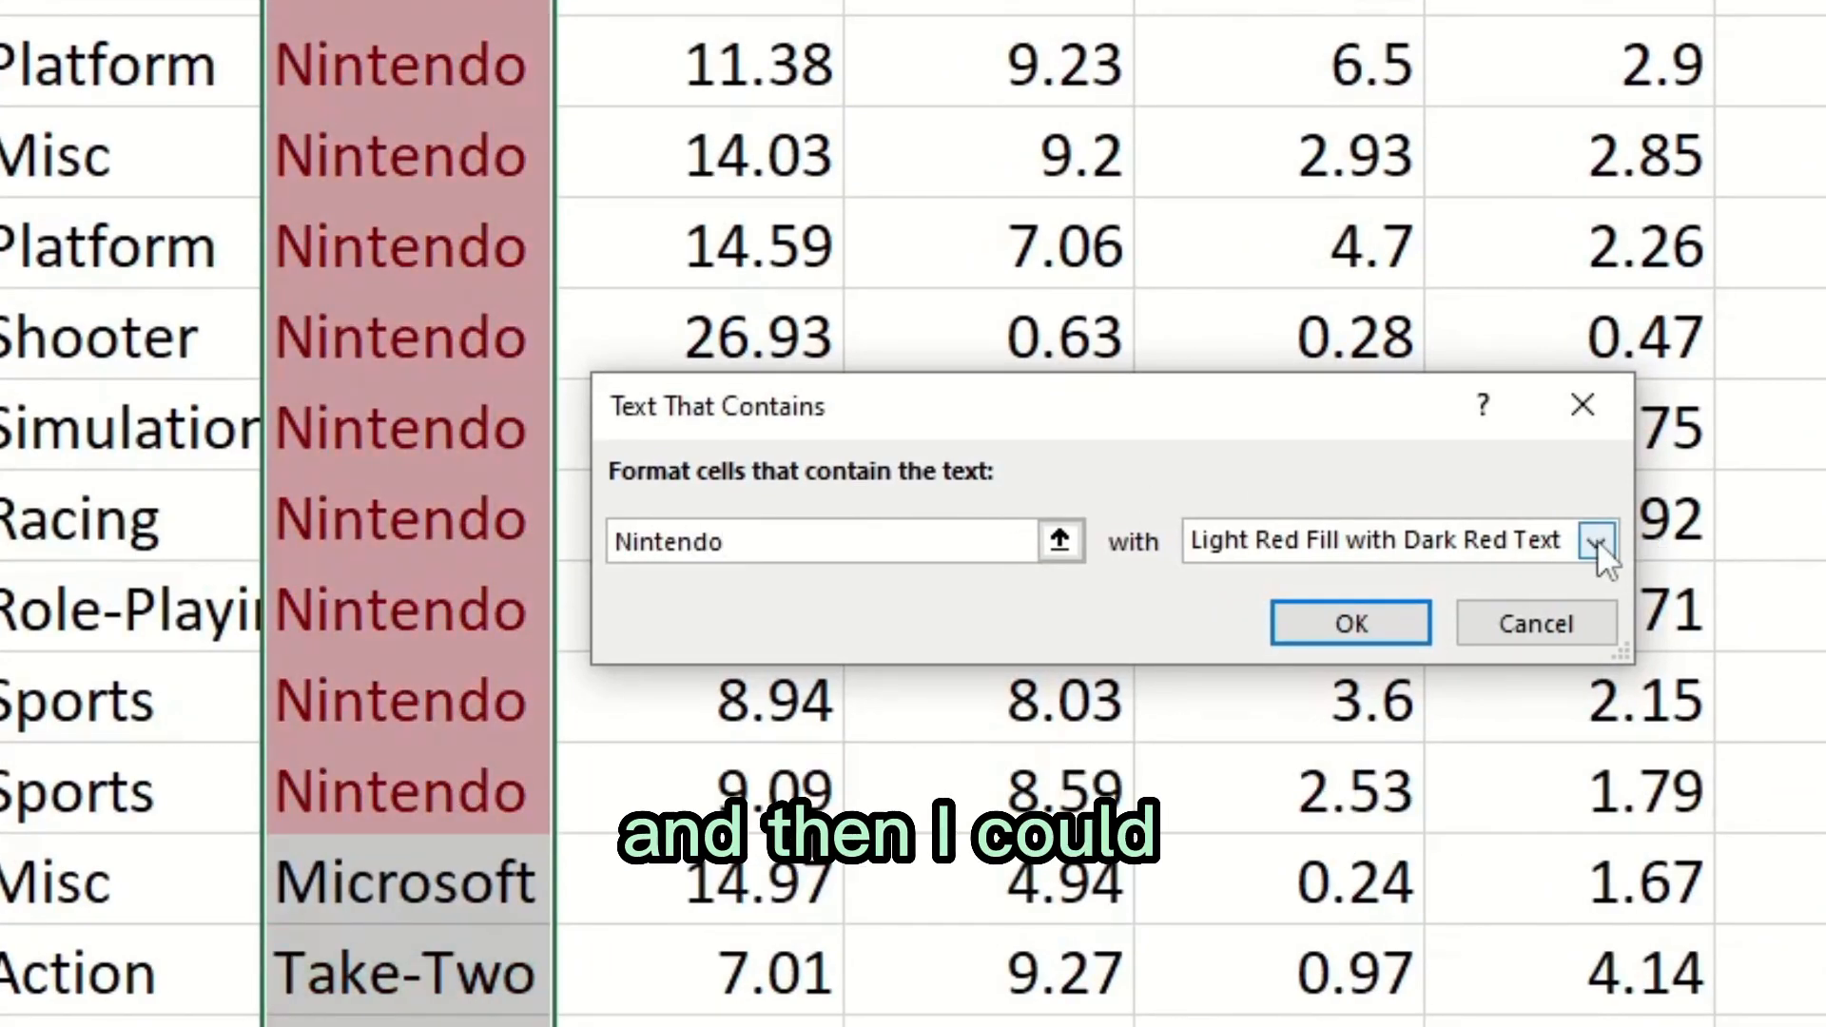
Try the preset formats for the Nintendo rule and apply Green Fill with Dark Green Text.
{"action": "left_click", "coordinate": [1572, 537]}
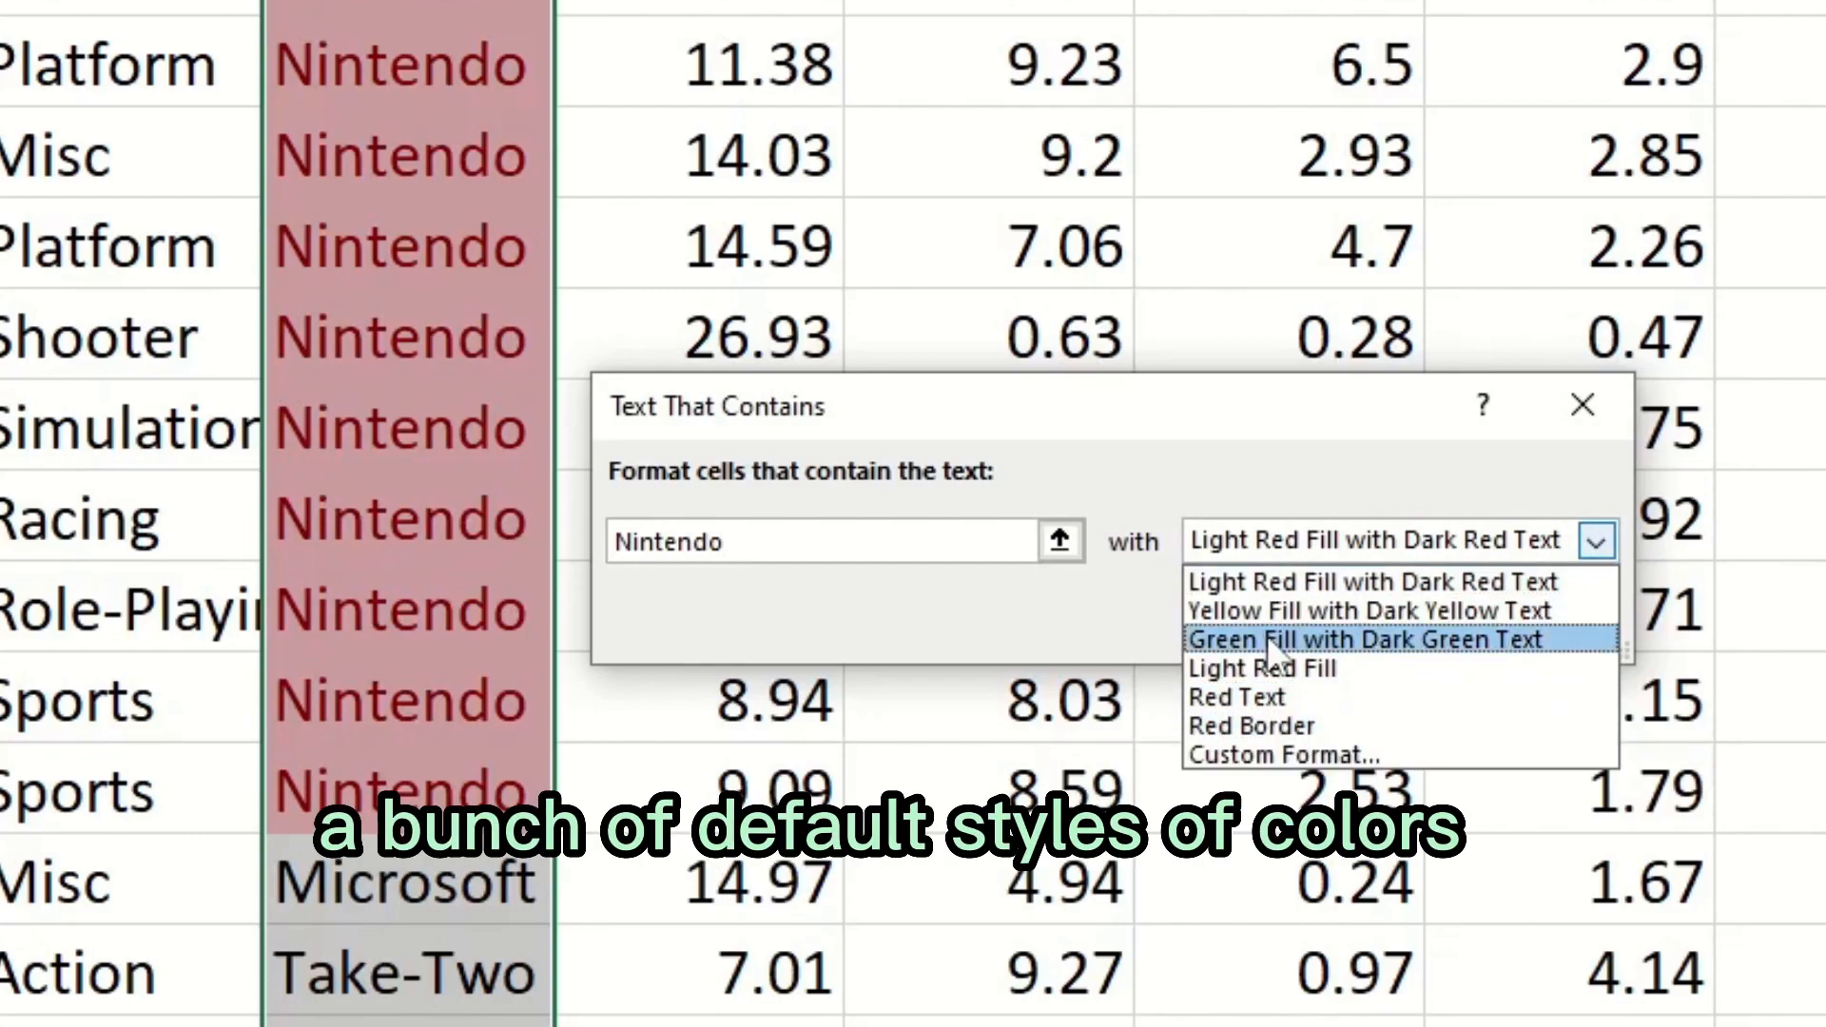
{"action": "left_click", "coordinate": [1299, 611]}
{"action": "left_click", "coordinate": [1312, 540]}
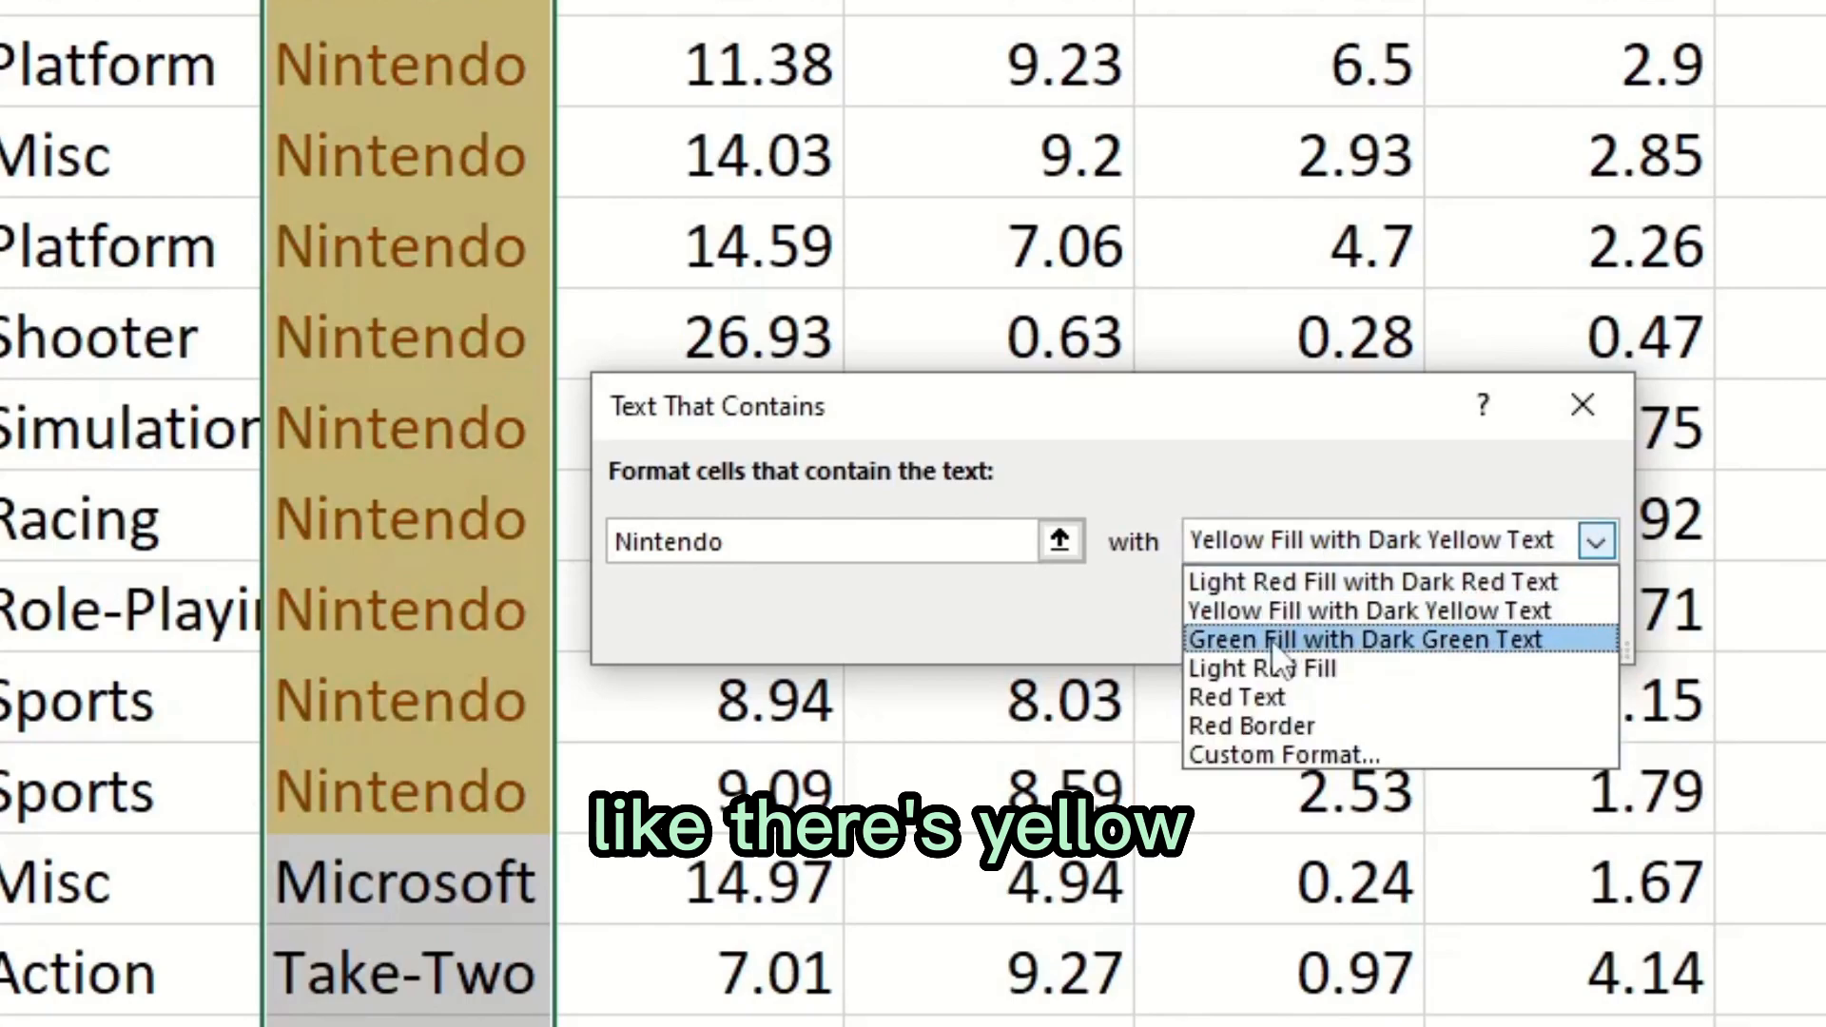
{"action": "left_click", "coordinate": [1272, 640]}
{"action": "left_click", "coordinate": [1338, 551]}
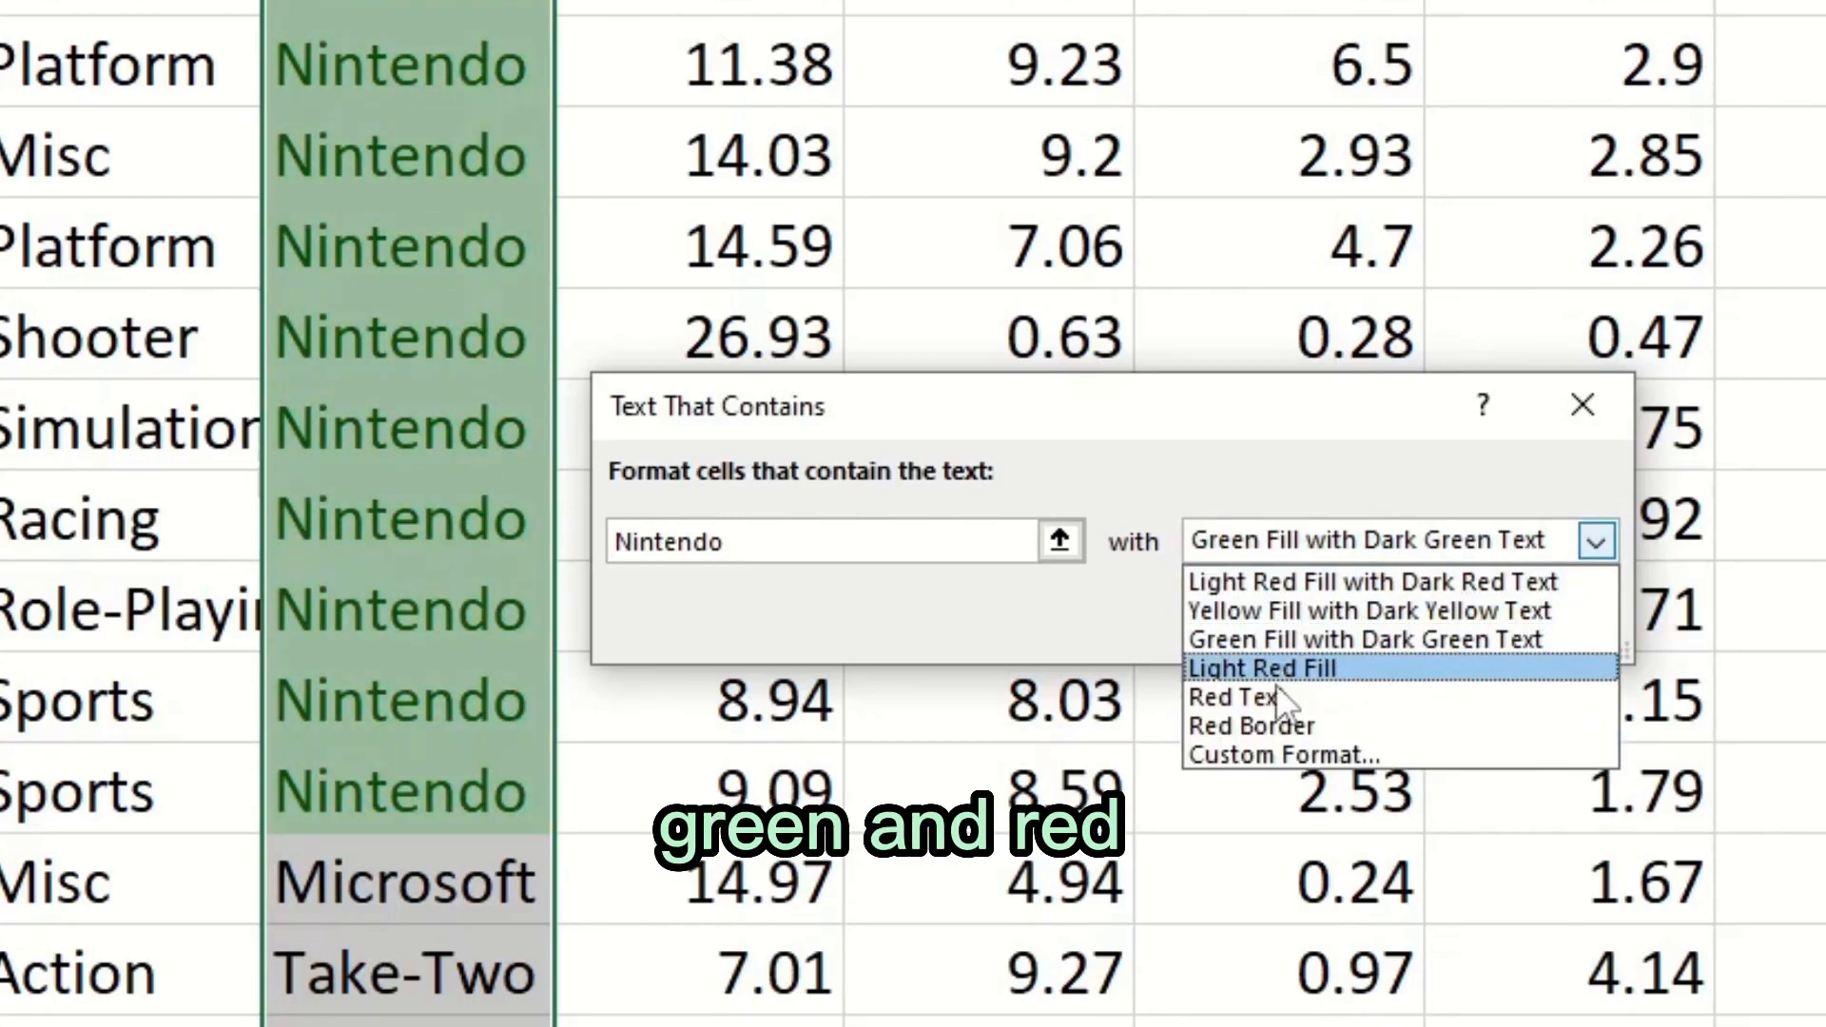
{"action": "left_click", "coordinate": [1284, 697]}
{"action": "left_click", "coordinate": [1379, 547]}
{"action": "left_click", "coordinate": [1304, 640]}
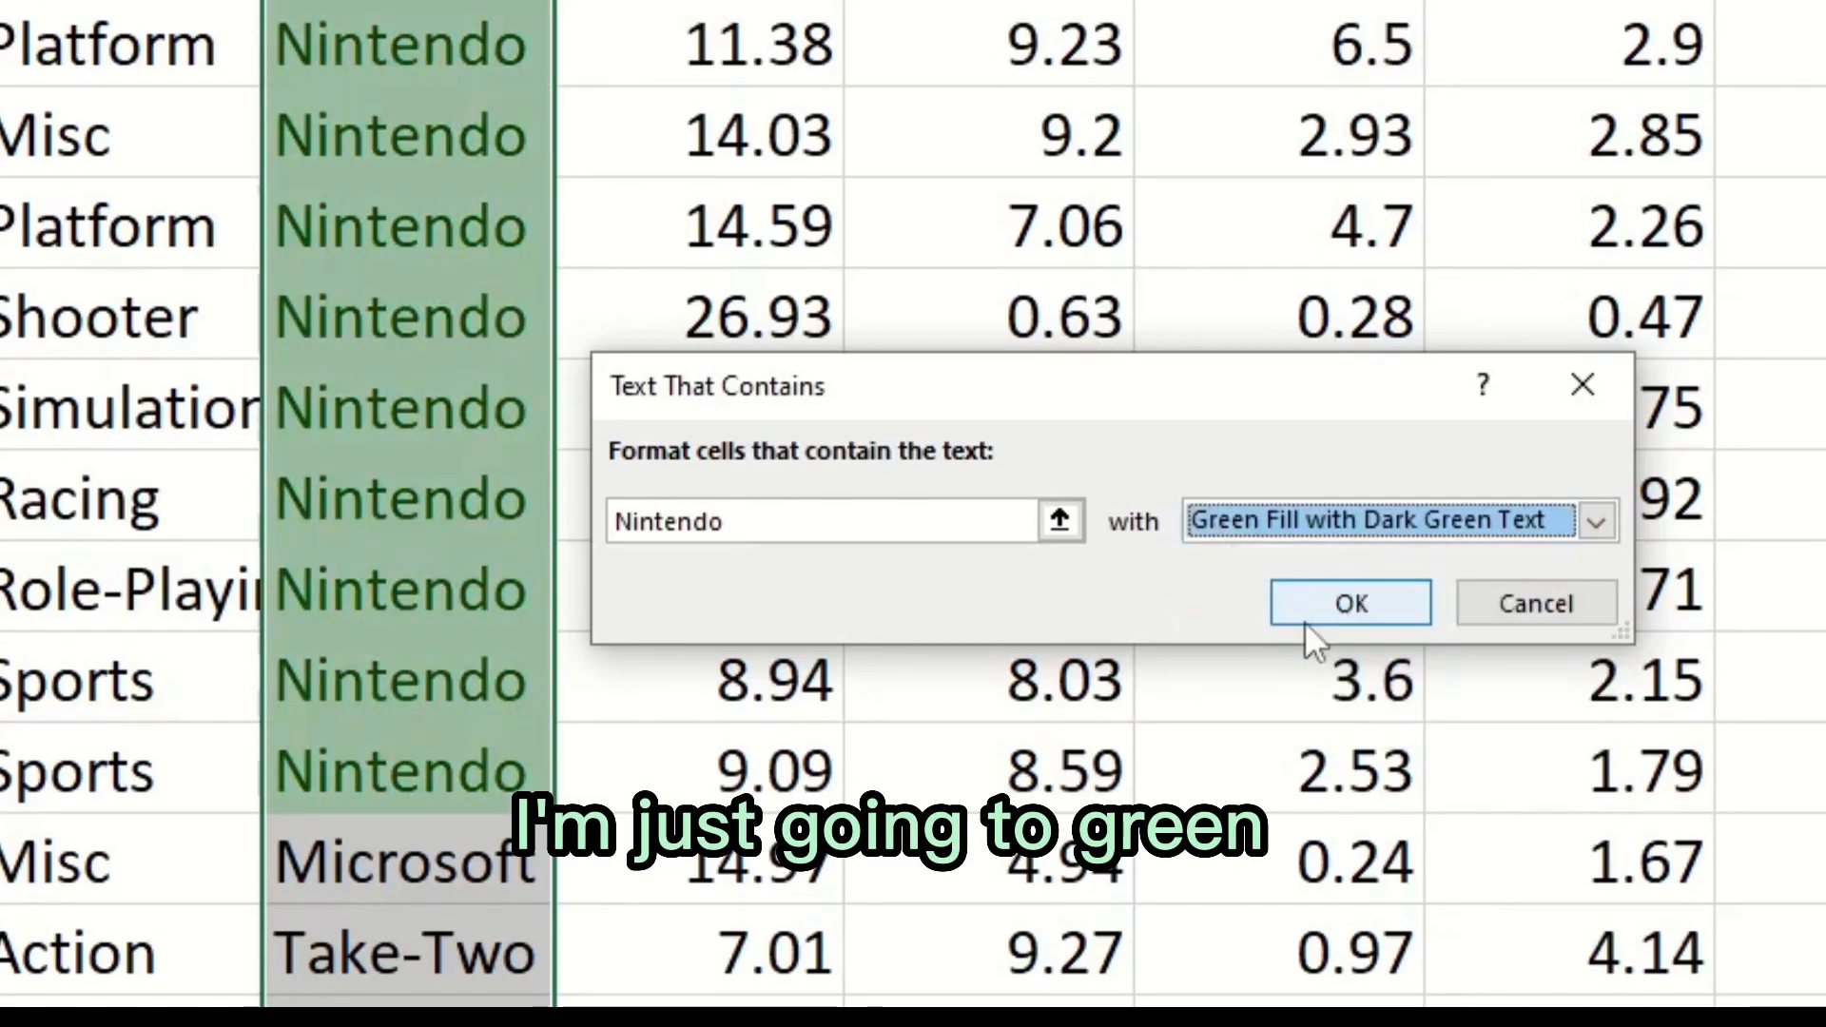
{"action": "left_click", "coordinate": [1366, 611]}
Examine which cells are highlighted for Nintendo throughout the Publisher column, ending back at the first row.
{"action": "scroll", "coordinate": [660, 237], "scroll_direction": "down", "scroll_amount": 10}
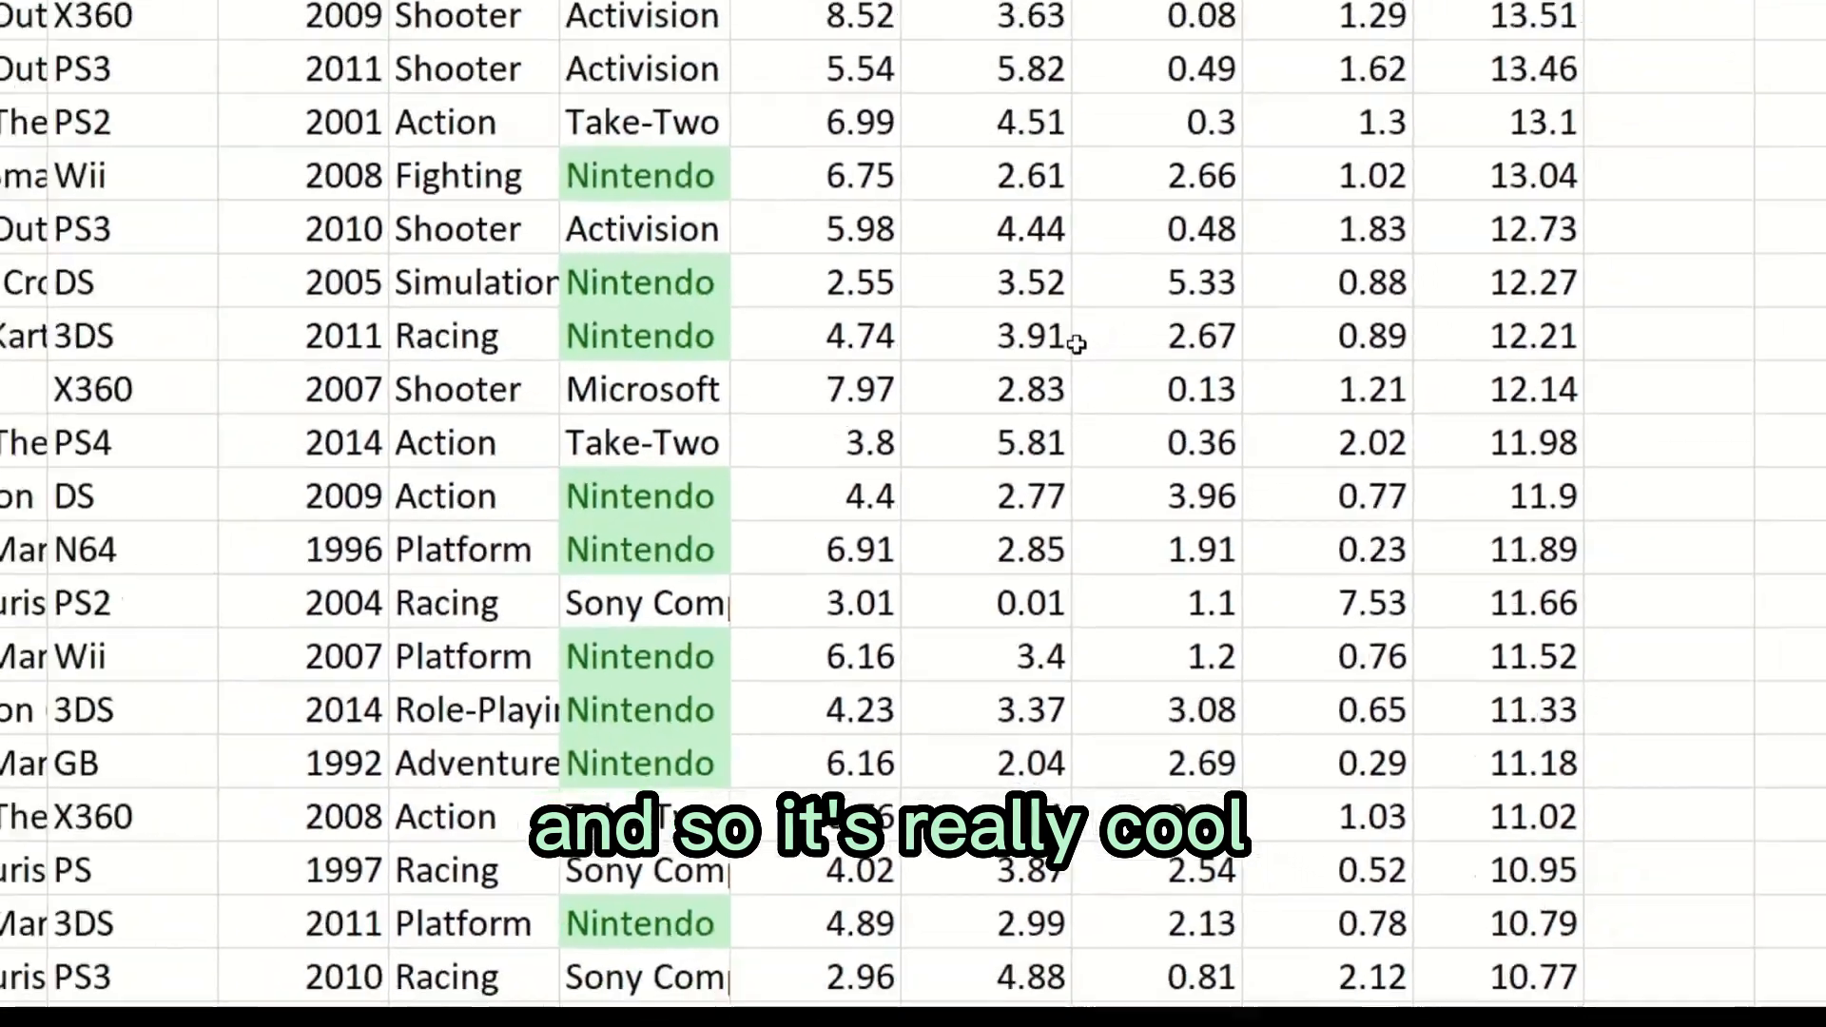
{"action": "scroll", "coordinate": [1076, 344], "scroll_direction": "up", "scroll_amount": 12}
{"action": "scroll", "coordinate": [815, 294], "scroll_direction": "down", "scroll_amount": 2}
{"action": "scroll", "coordinate": [802, 253], "scroll_direction": "up", "scroll_amount": 2}
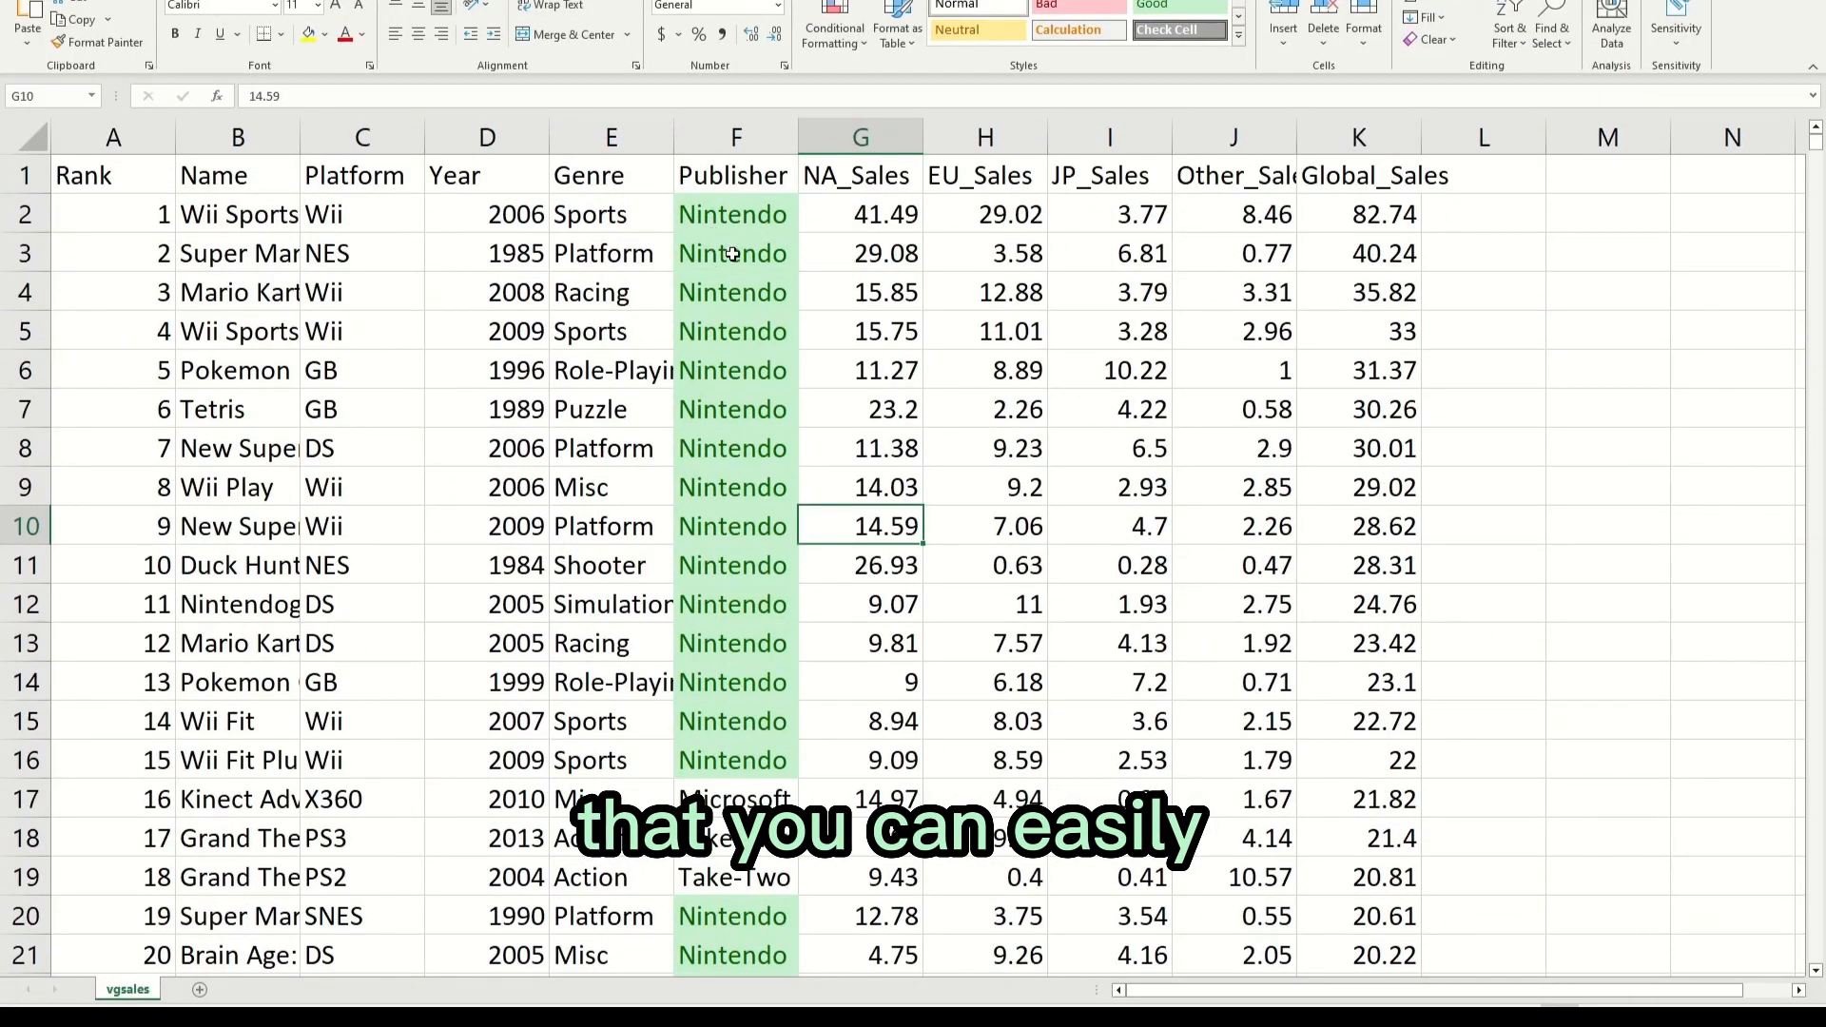
{"action": "left_click", "coordinate": [748, 224]}
{"action": "scroll", "coordinate": [911, 282], "scroll_direction": "down", "scroll_amount": 20}
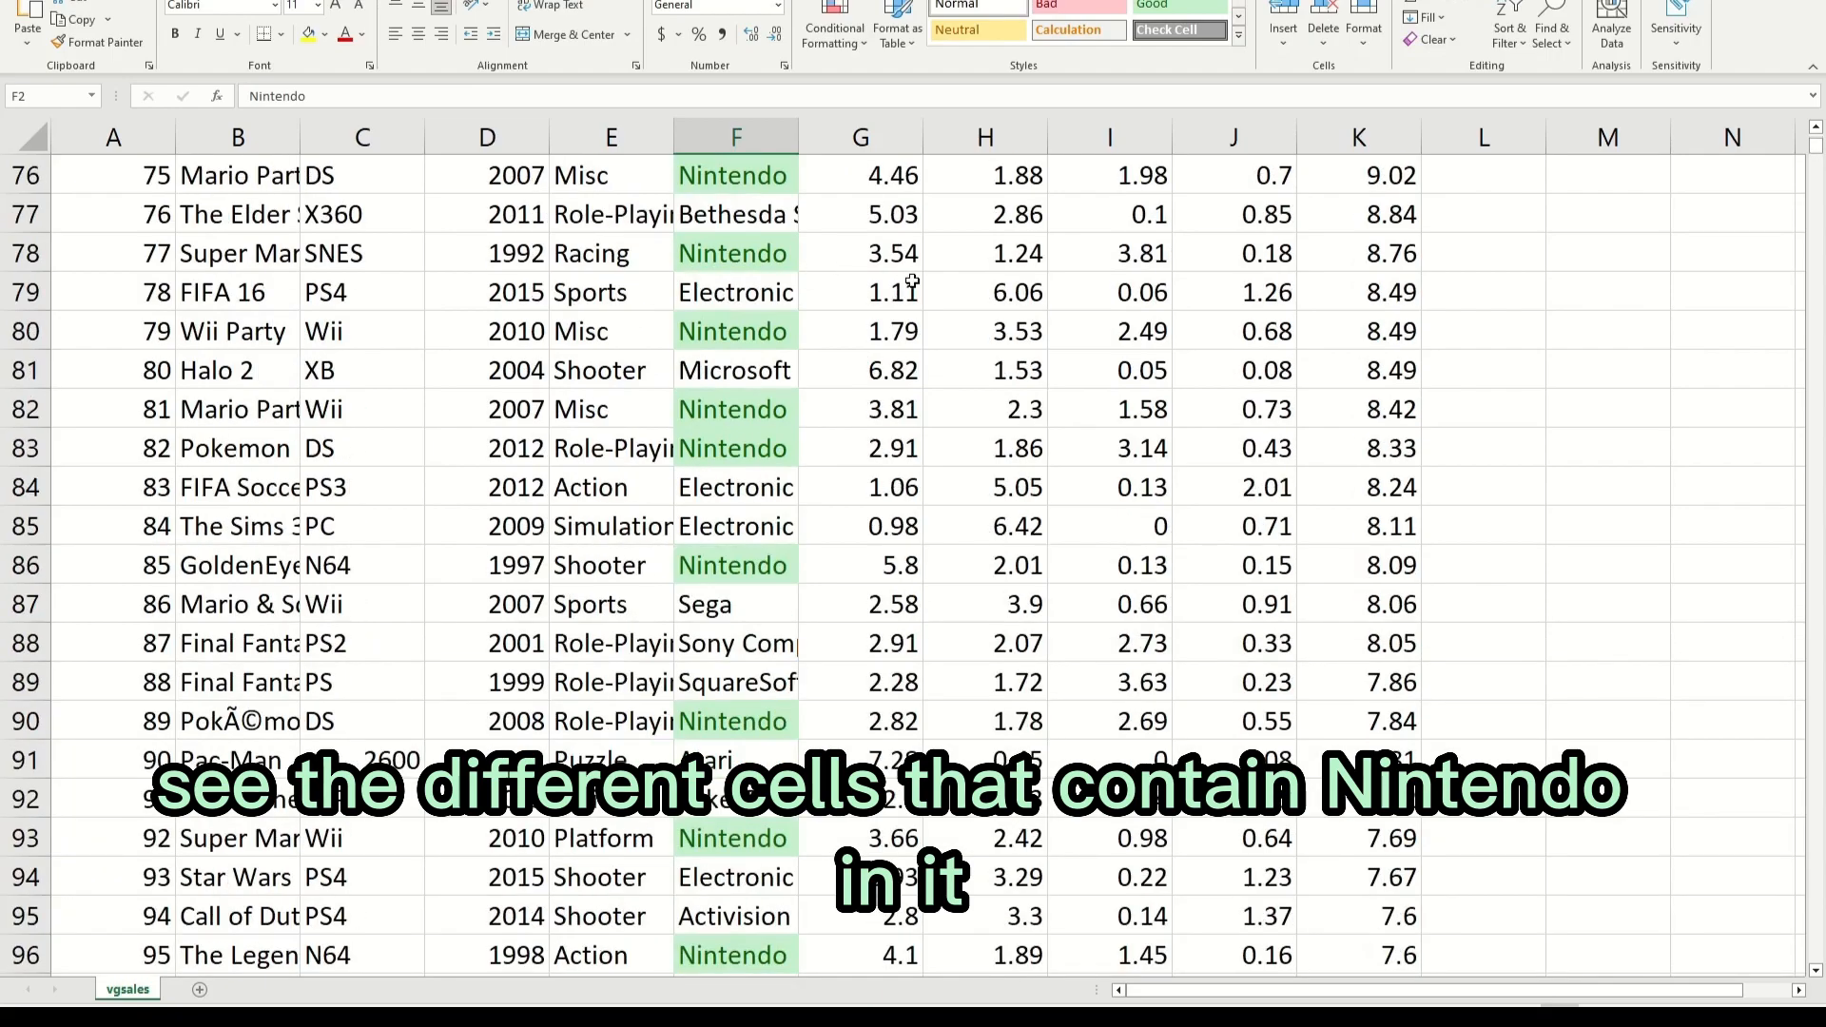
{"action": "scroll", "coordinate": [911, 281], "scroll_direction": "down", "scroll_amount": 20}
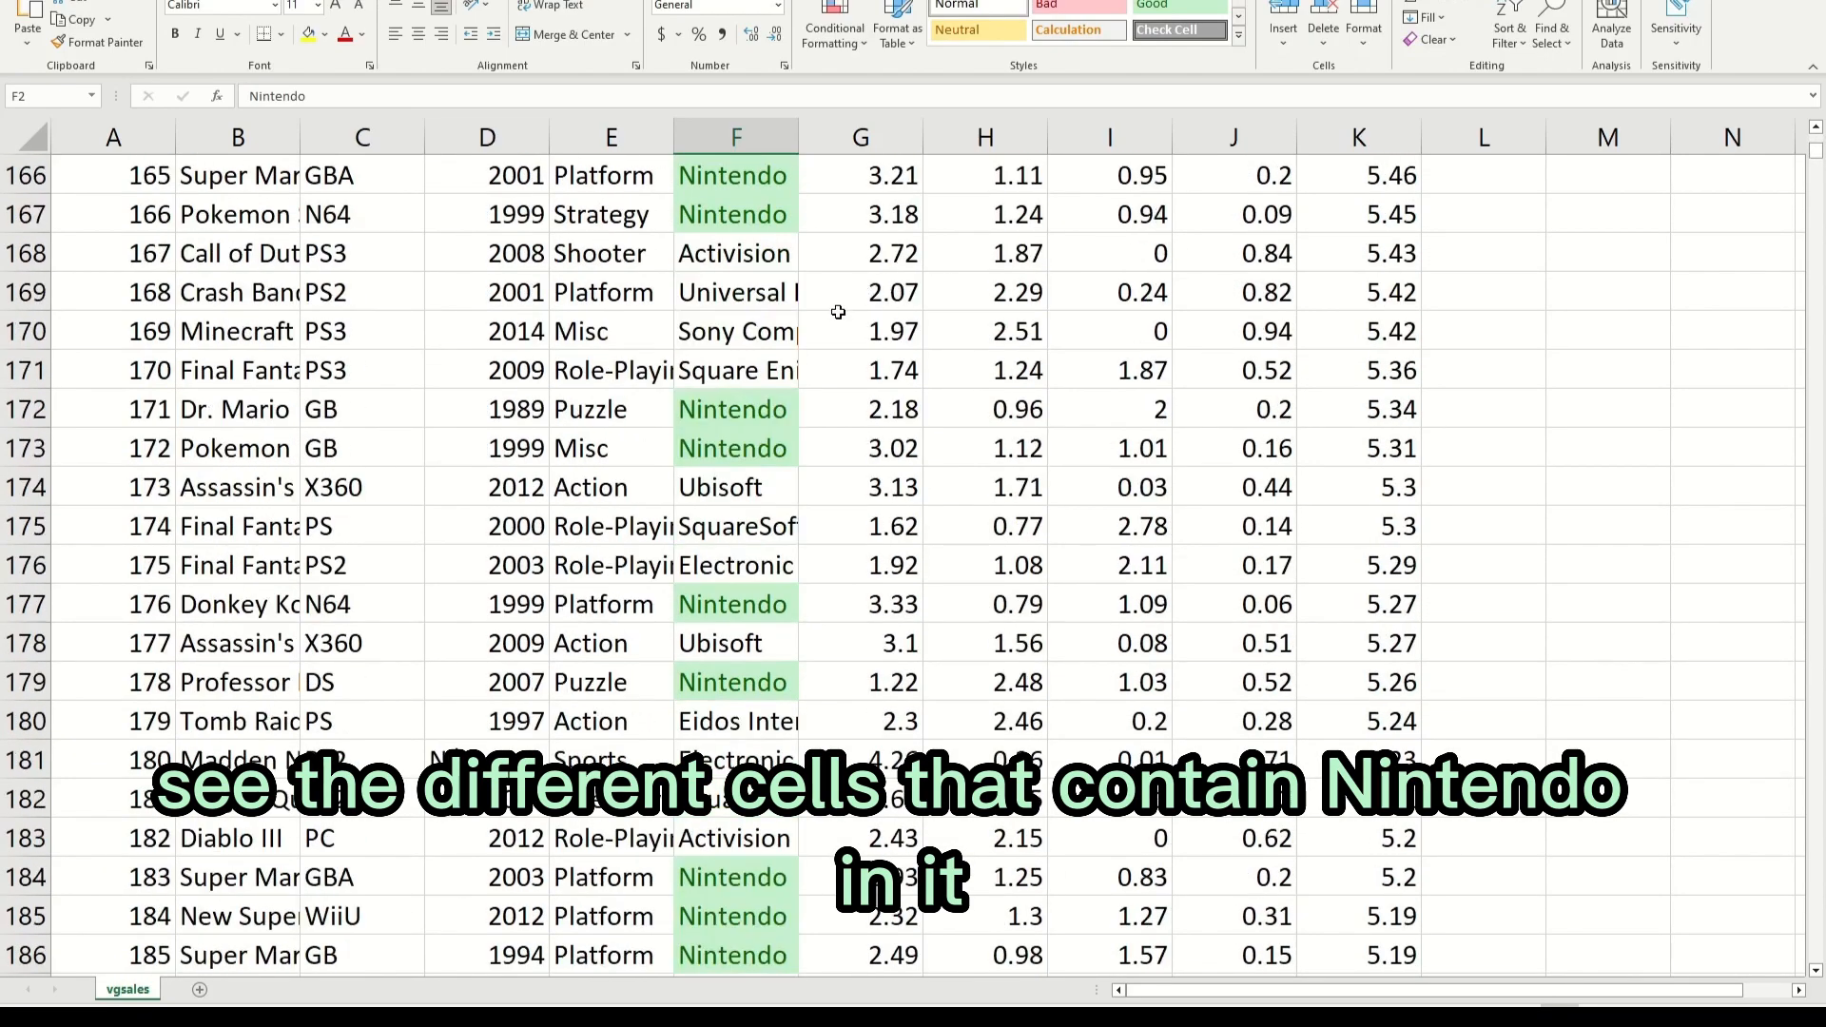
{"action": "scroll", "coordinate": [813, 345], "scroll_direction": "down", "scroll_amount": 14}
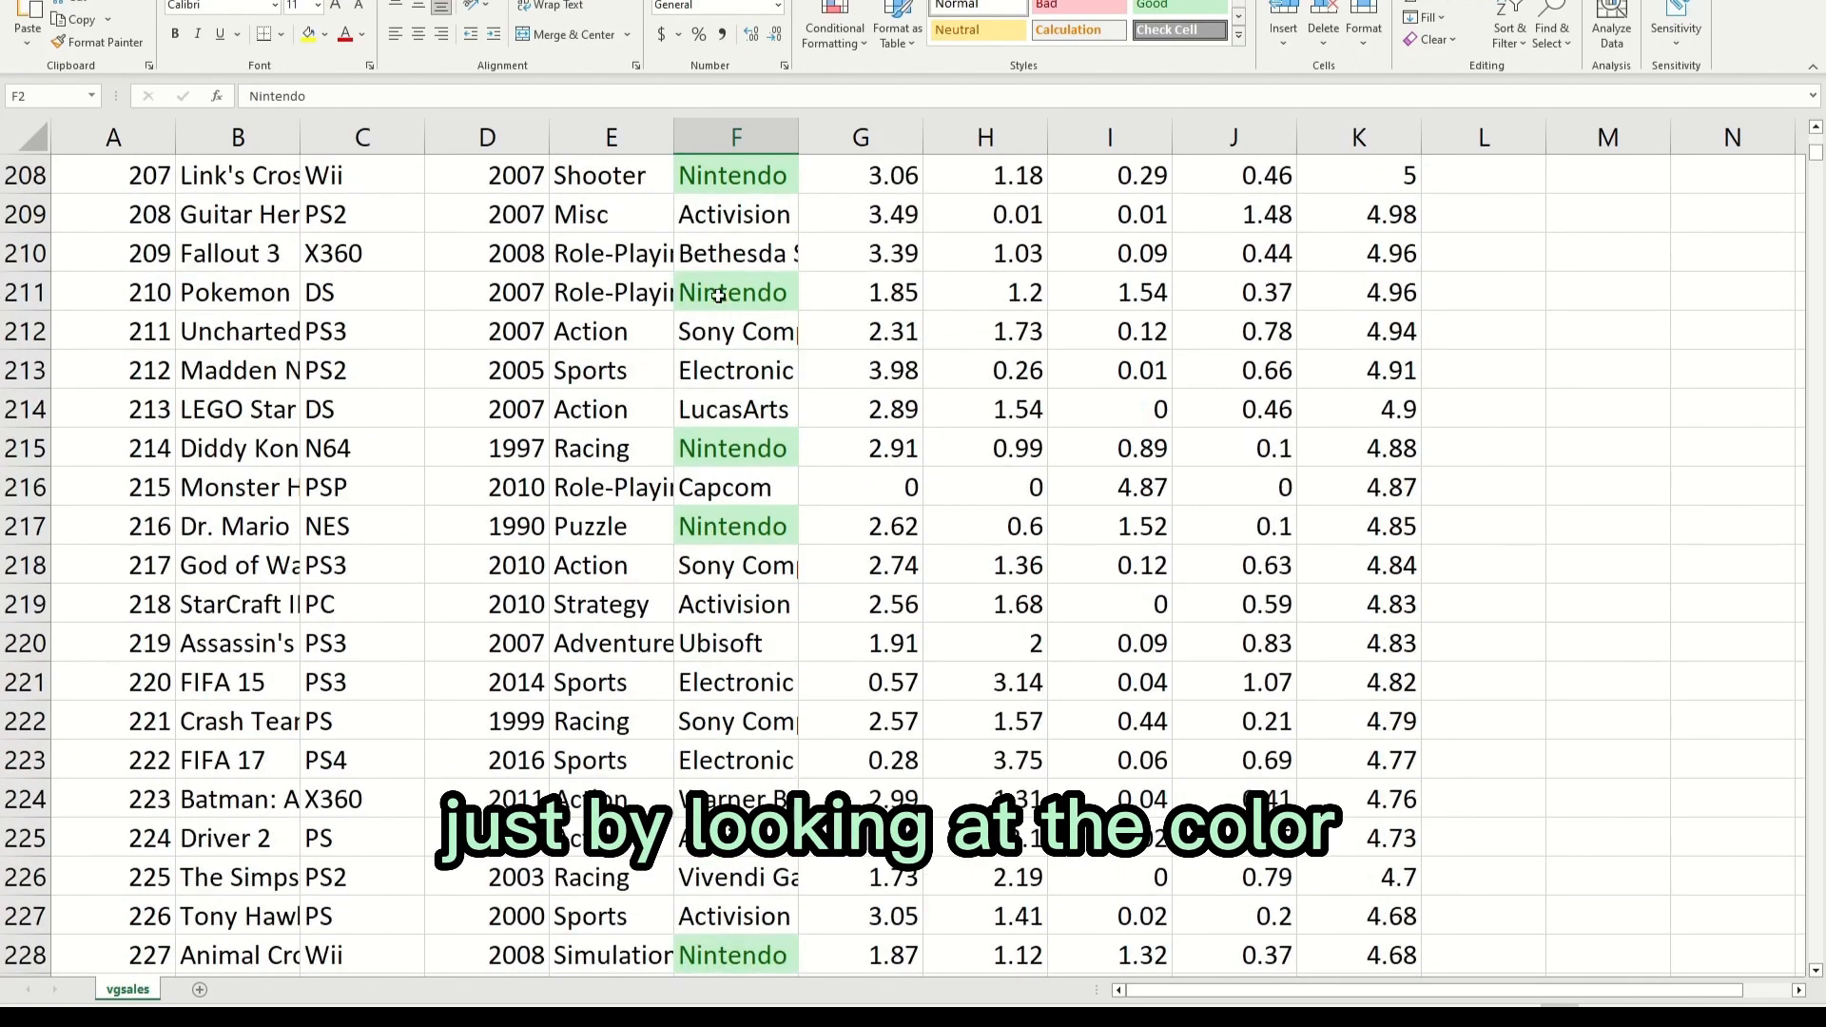
{"action": "scroll", "coordinate": [917, 295], "scroll_direction": "down", "scroll_amount": 8}
{"action": "scroll", "coordinate": [918, 295], "scroll_direction": "up", "scroll_amount": 20}
{"action": "scroll", "coordinate": [918, 295], "scroll_direction": "up", "scroll_amount": 3}
{"action": "left_click_drag", "start_coordinate": [1816, 158], "coordinate": [1817, 142]}
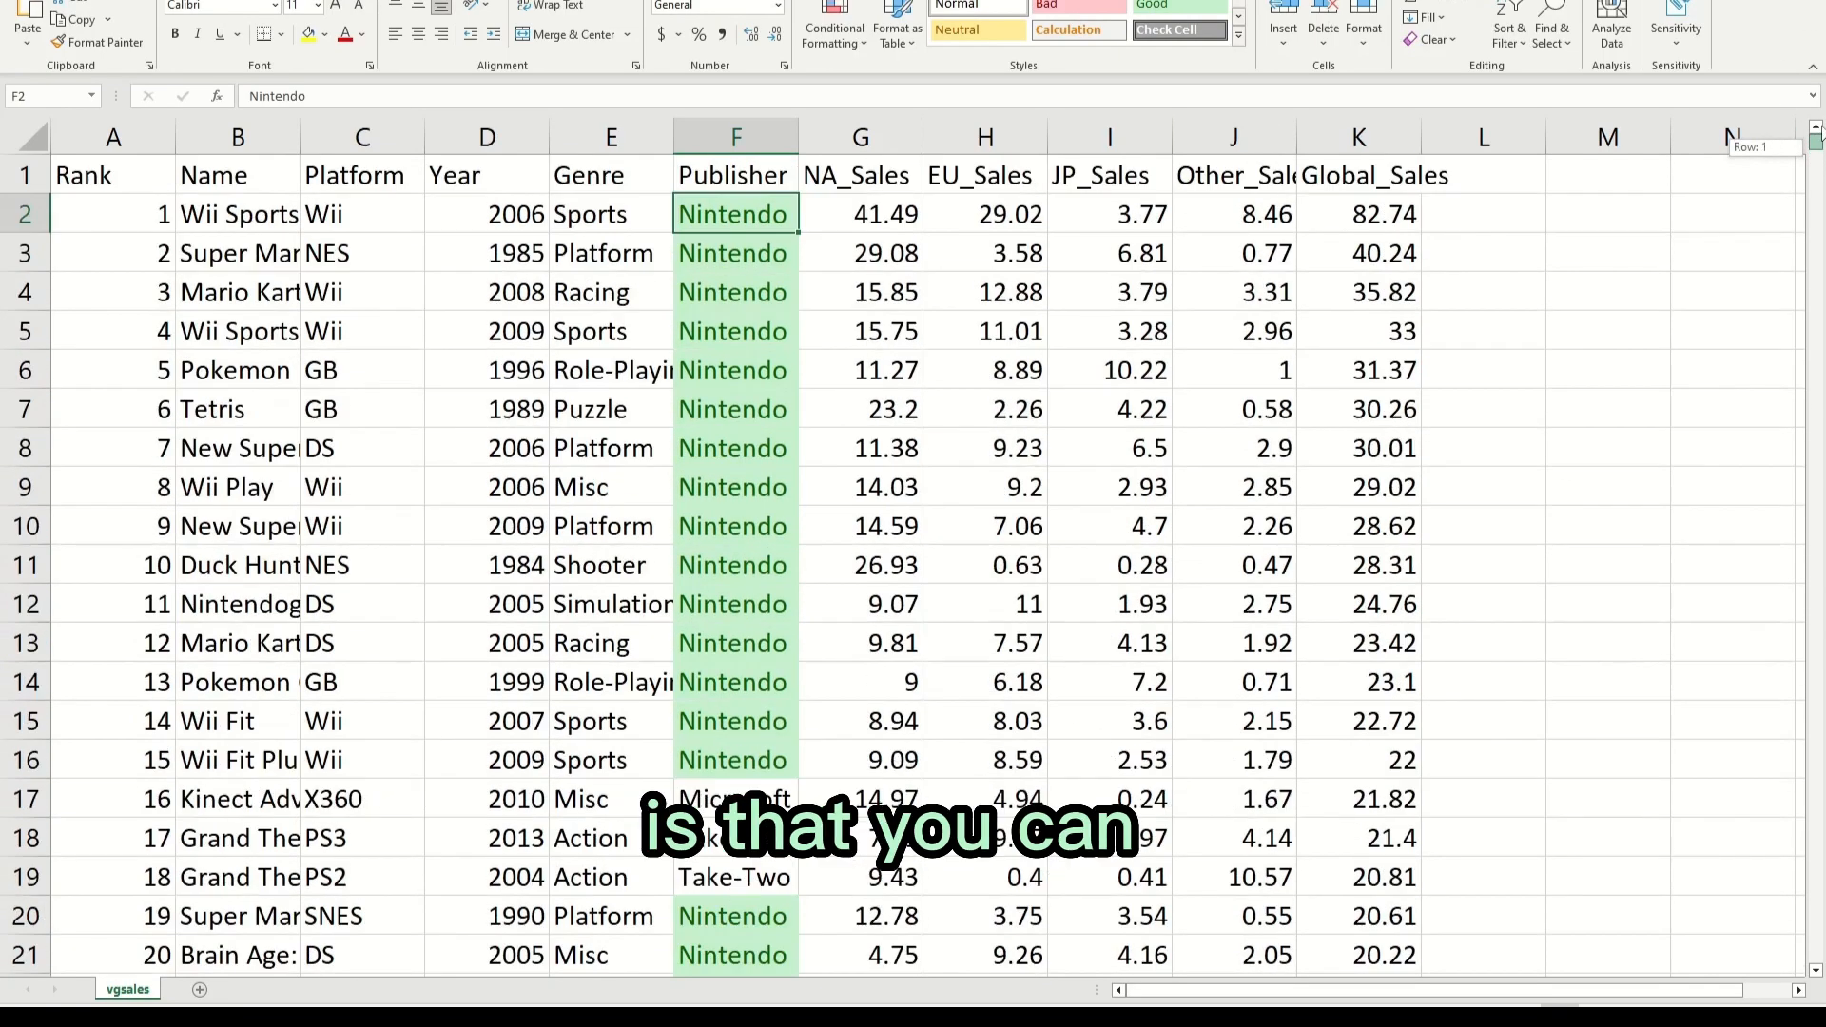
Undo the green Nintendo highlighting rule on the Publisher column.
{"action": "left_click", "coordinate": [699, 250]}
{"action": "left_click", "coordinate": [761, 136]}
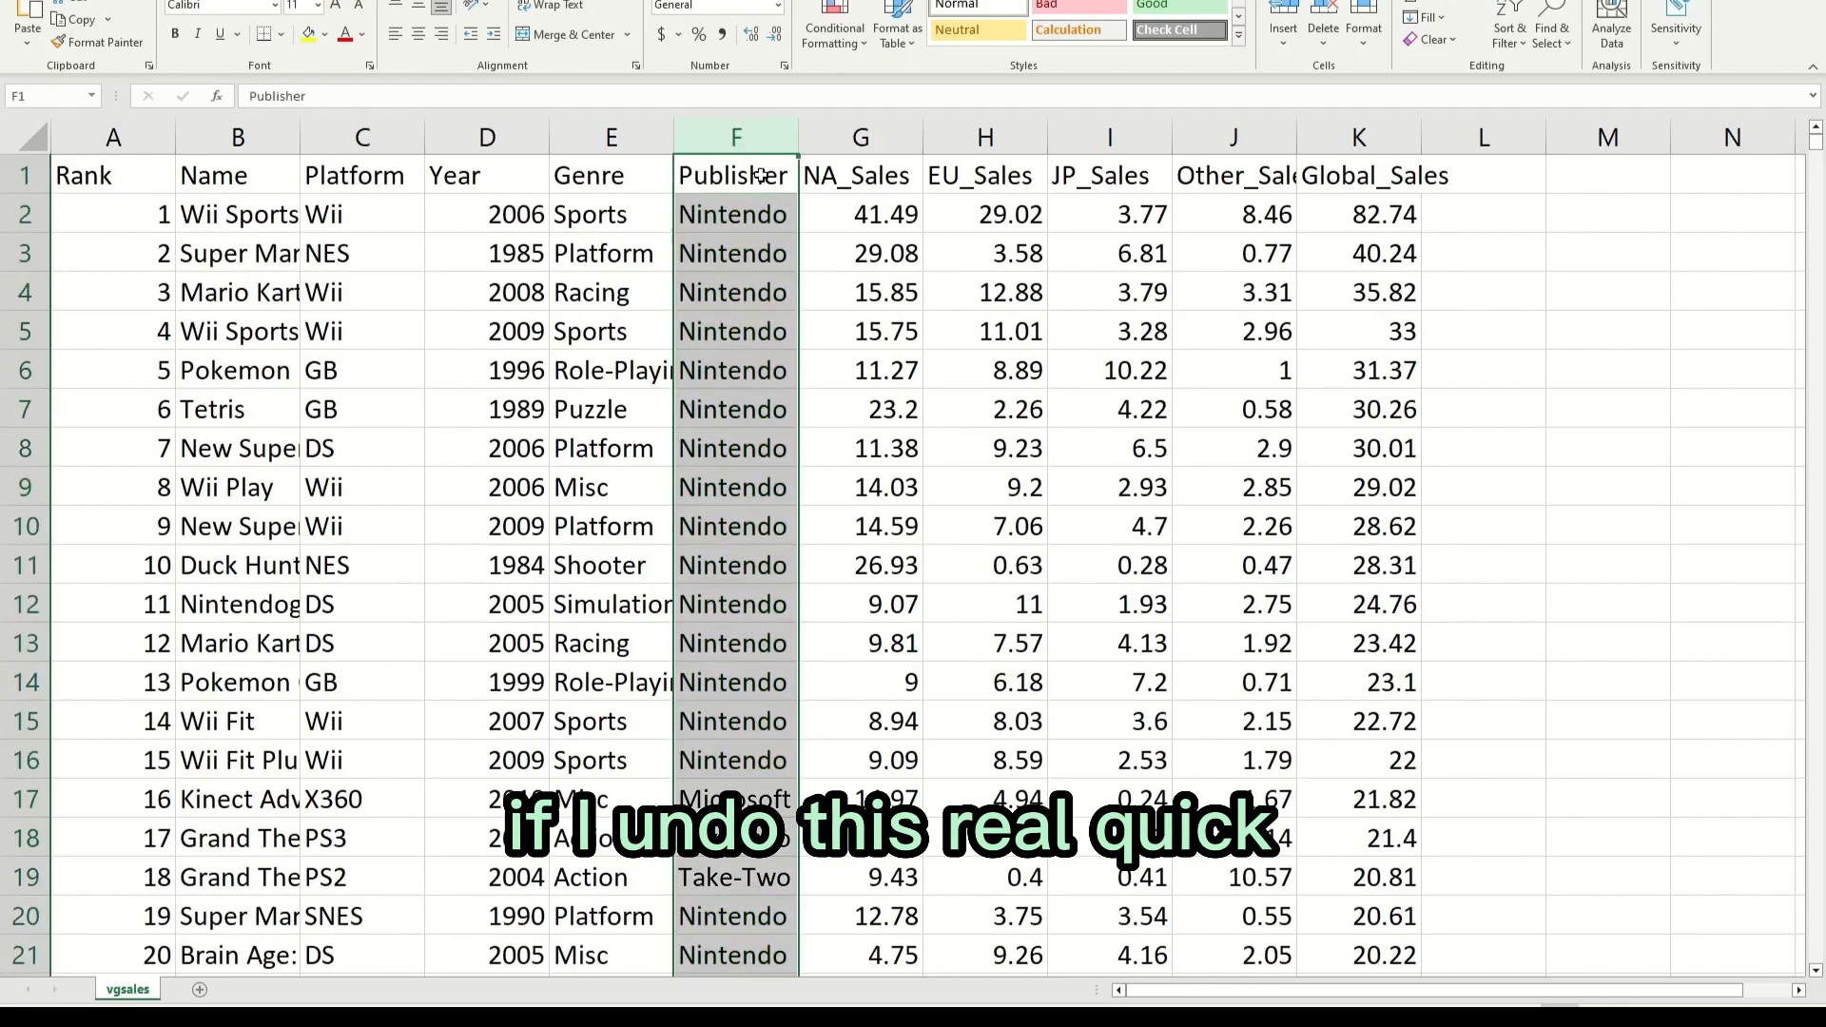
{"action": "key", "text": "ctrl+z"}
Create a new Text That Contains rule on the Publisher column for cells containing "Nintendo".
{"action": "left_click", "coordinate": [754, 141]}
{"action": "left_click", "coordinate": [835, 29]}
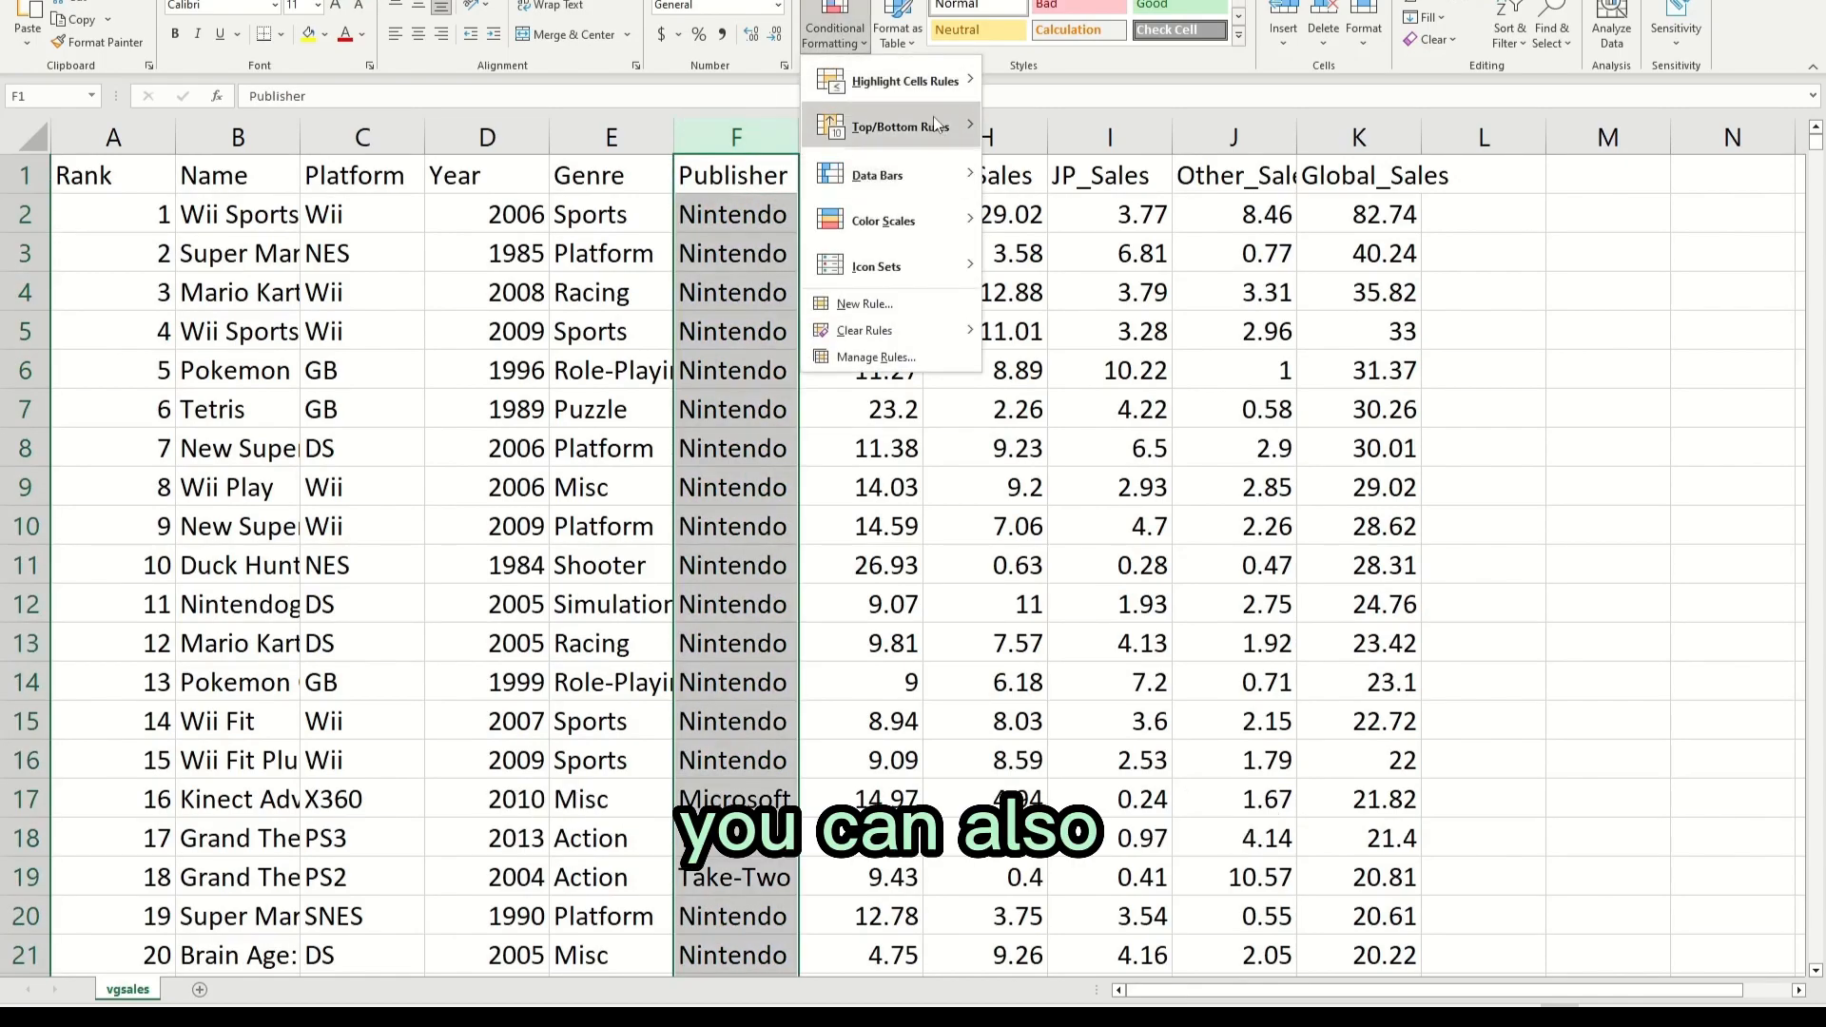
{"action": "mouse_move", "coordinate": [903, 81]}
{"action": "left_click", "coordinate": [1098, 276]}
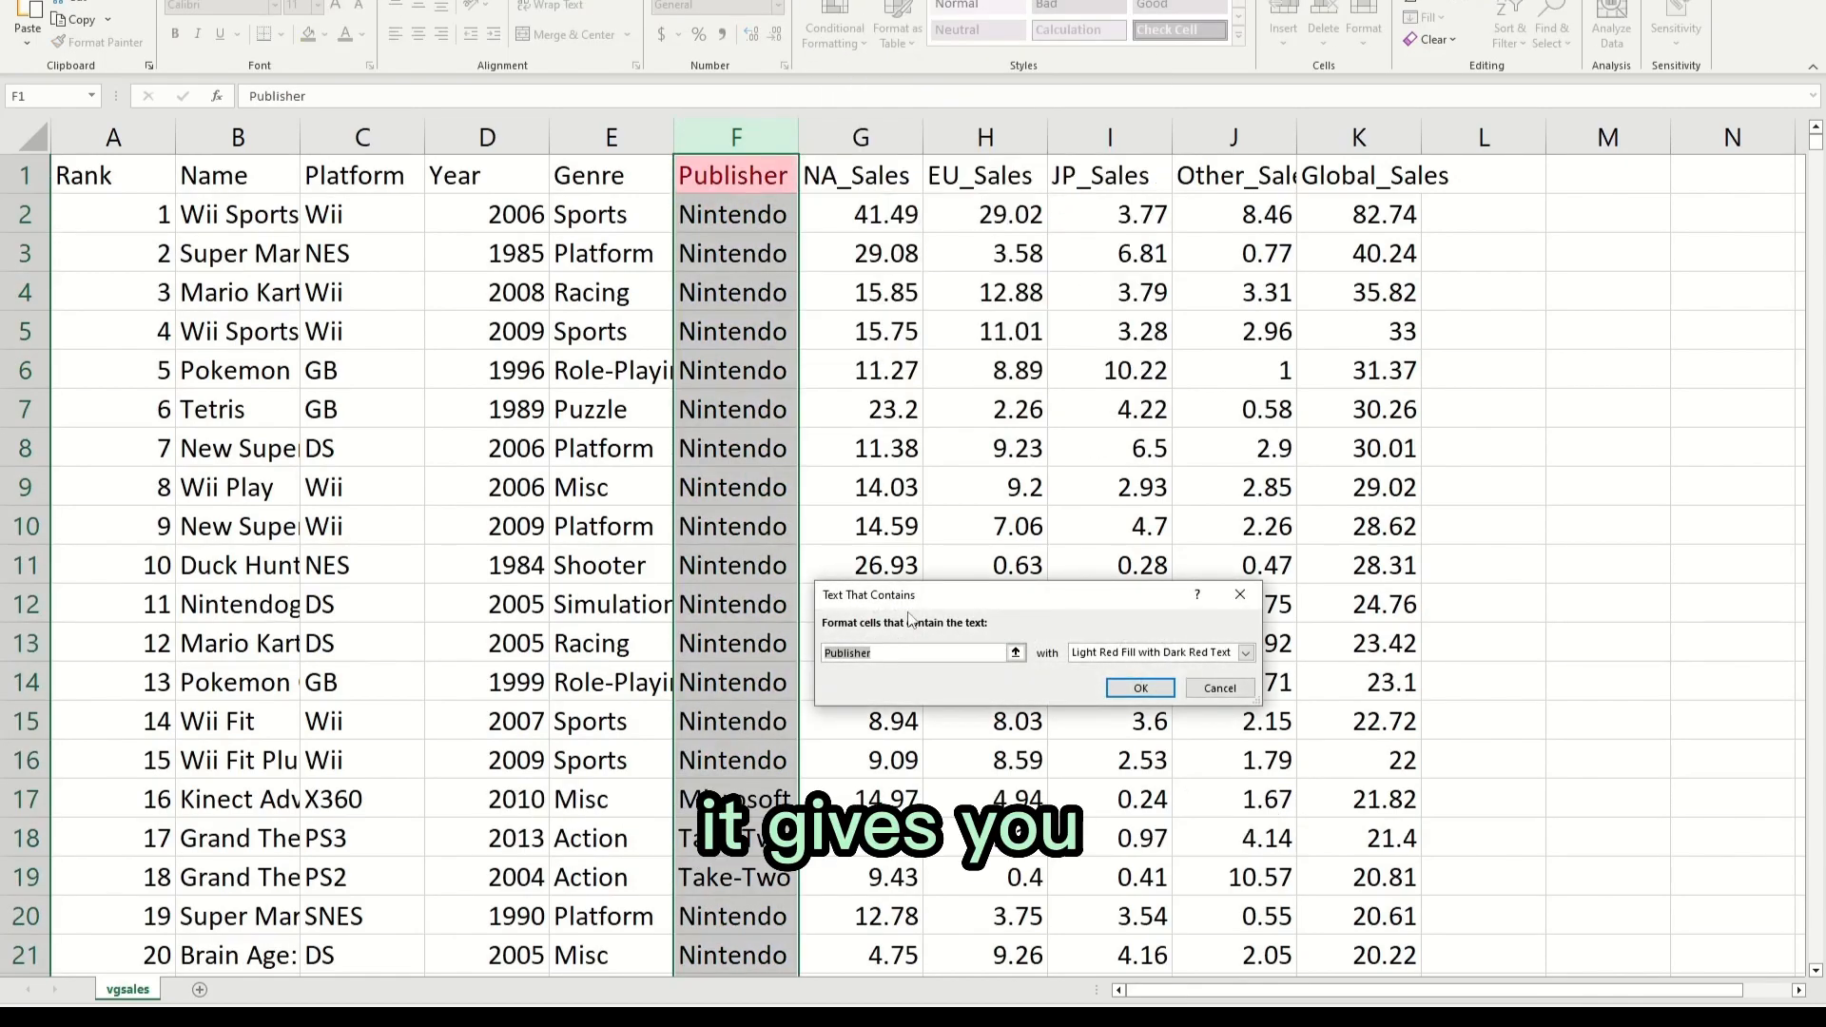
{"action": "type", "text": "Nintendo"}
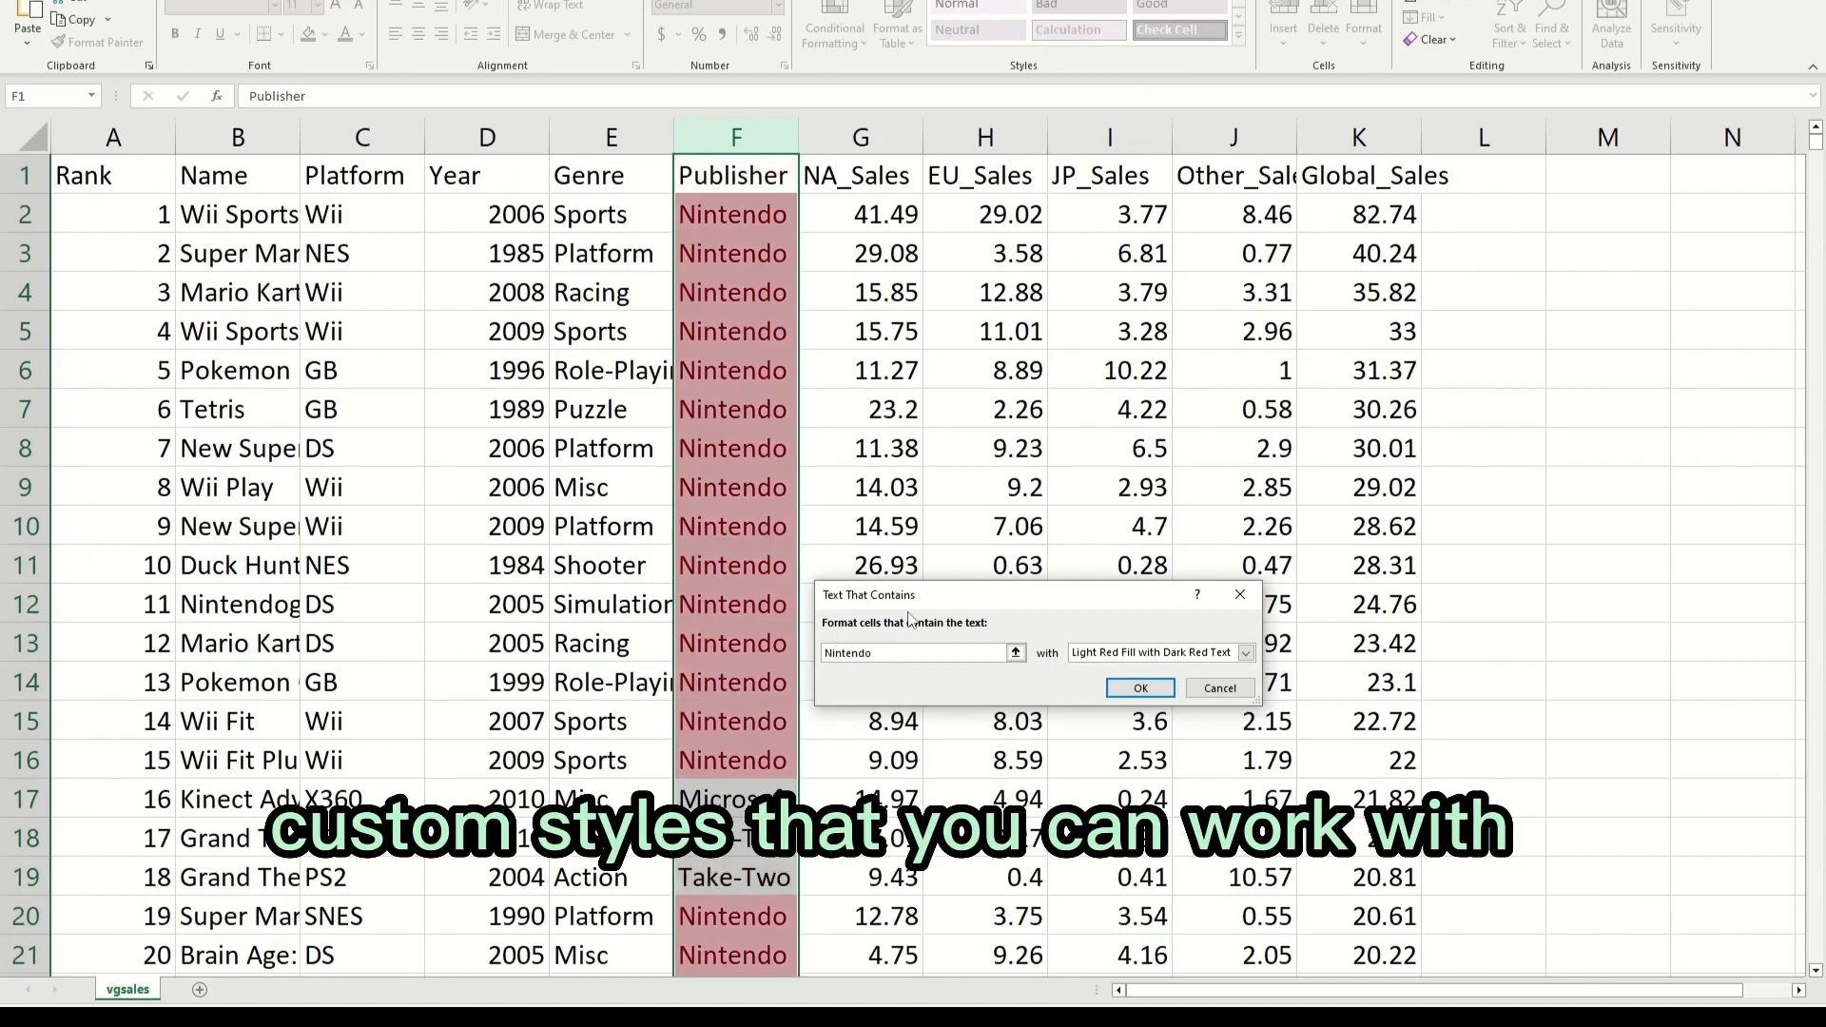
Choose a custom format for the Nintendo rule and set its background fill to light blue.
{"action": "left_click", "coordinate": [1246, 652]}
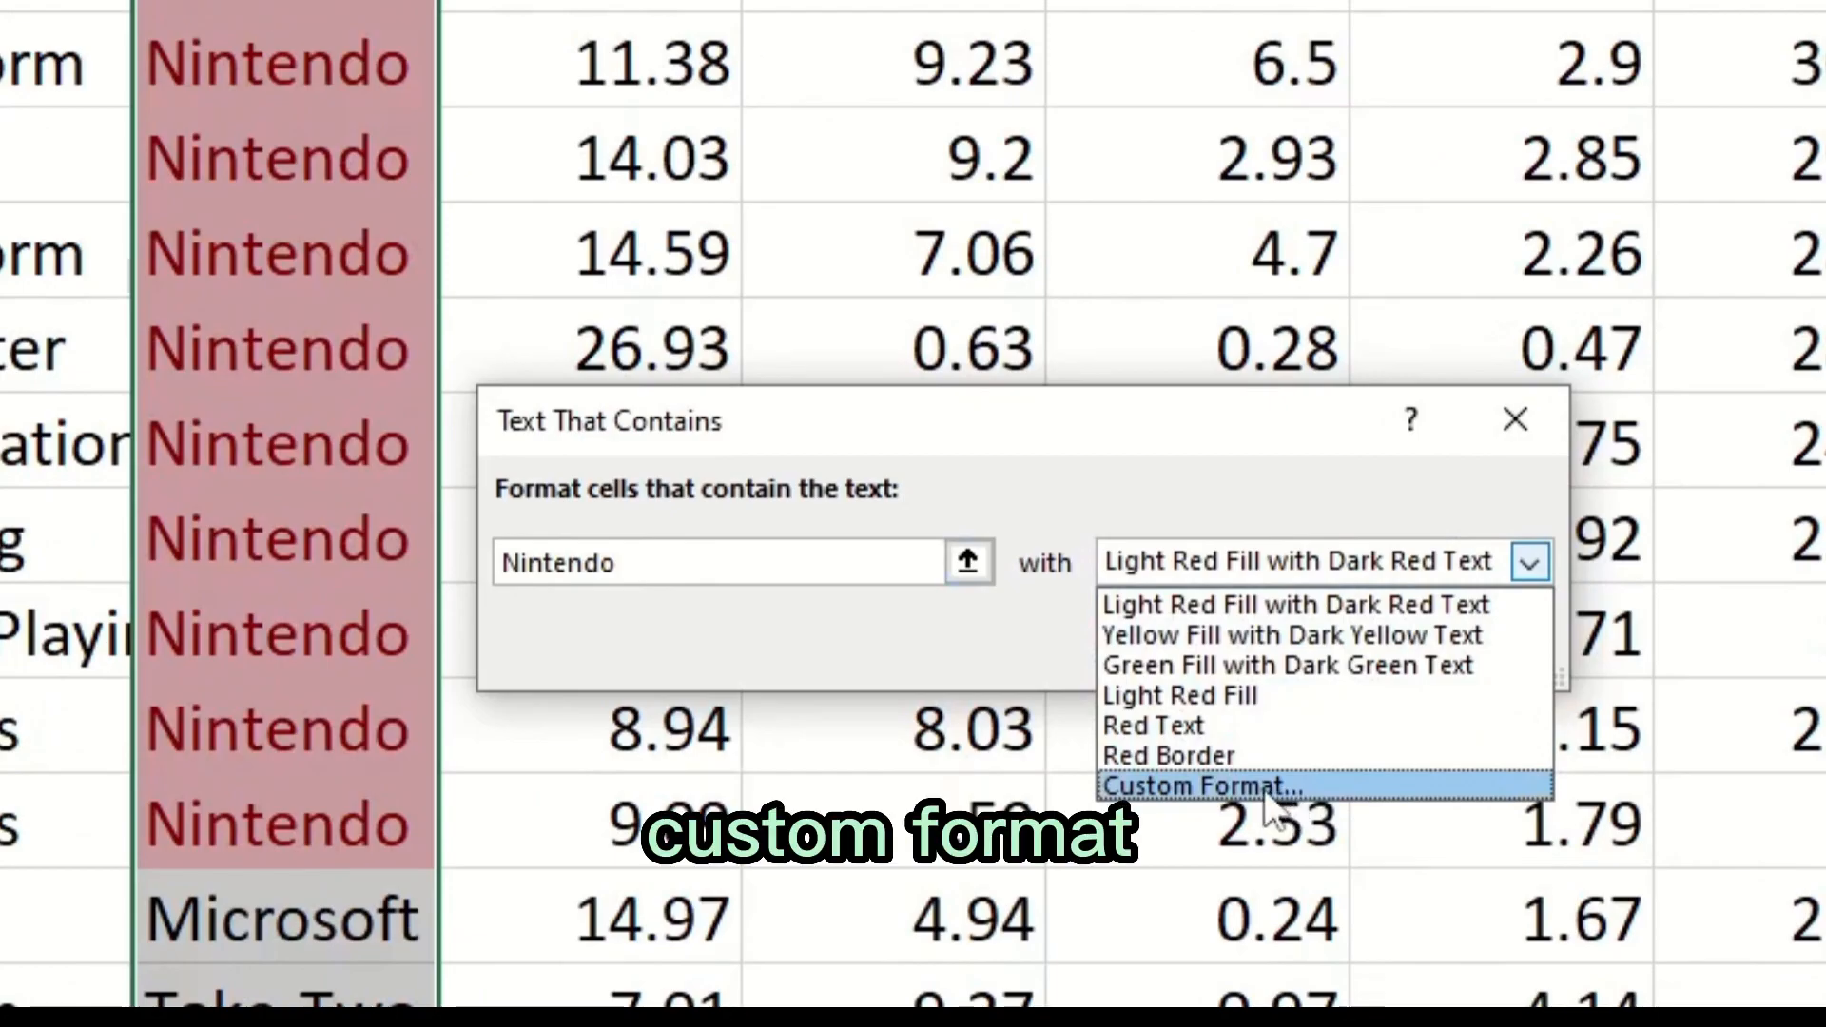
{"action": "left_click_drag", "start_coordinate": [711, 562], "coordinate": [438, 572]}
{"action": "left_click", "coordinate": [1530, 562]}
{"action": "left_click", "coordinate": [1189, 780]}
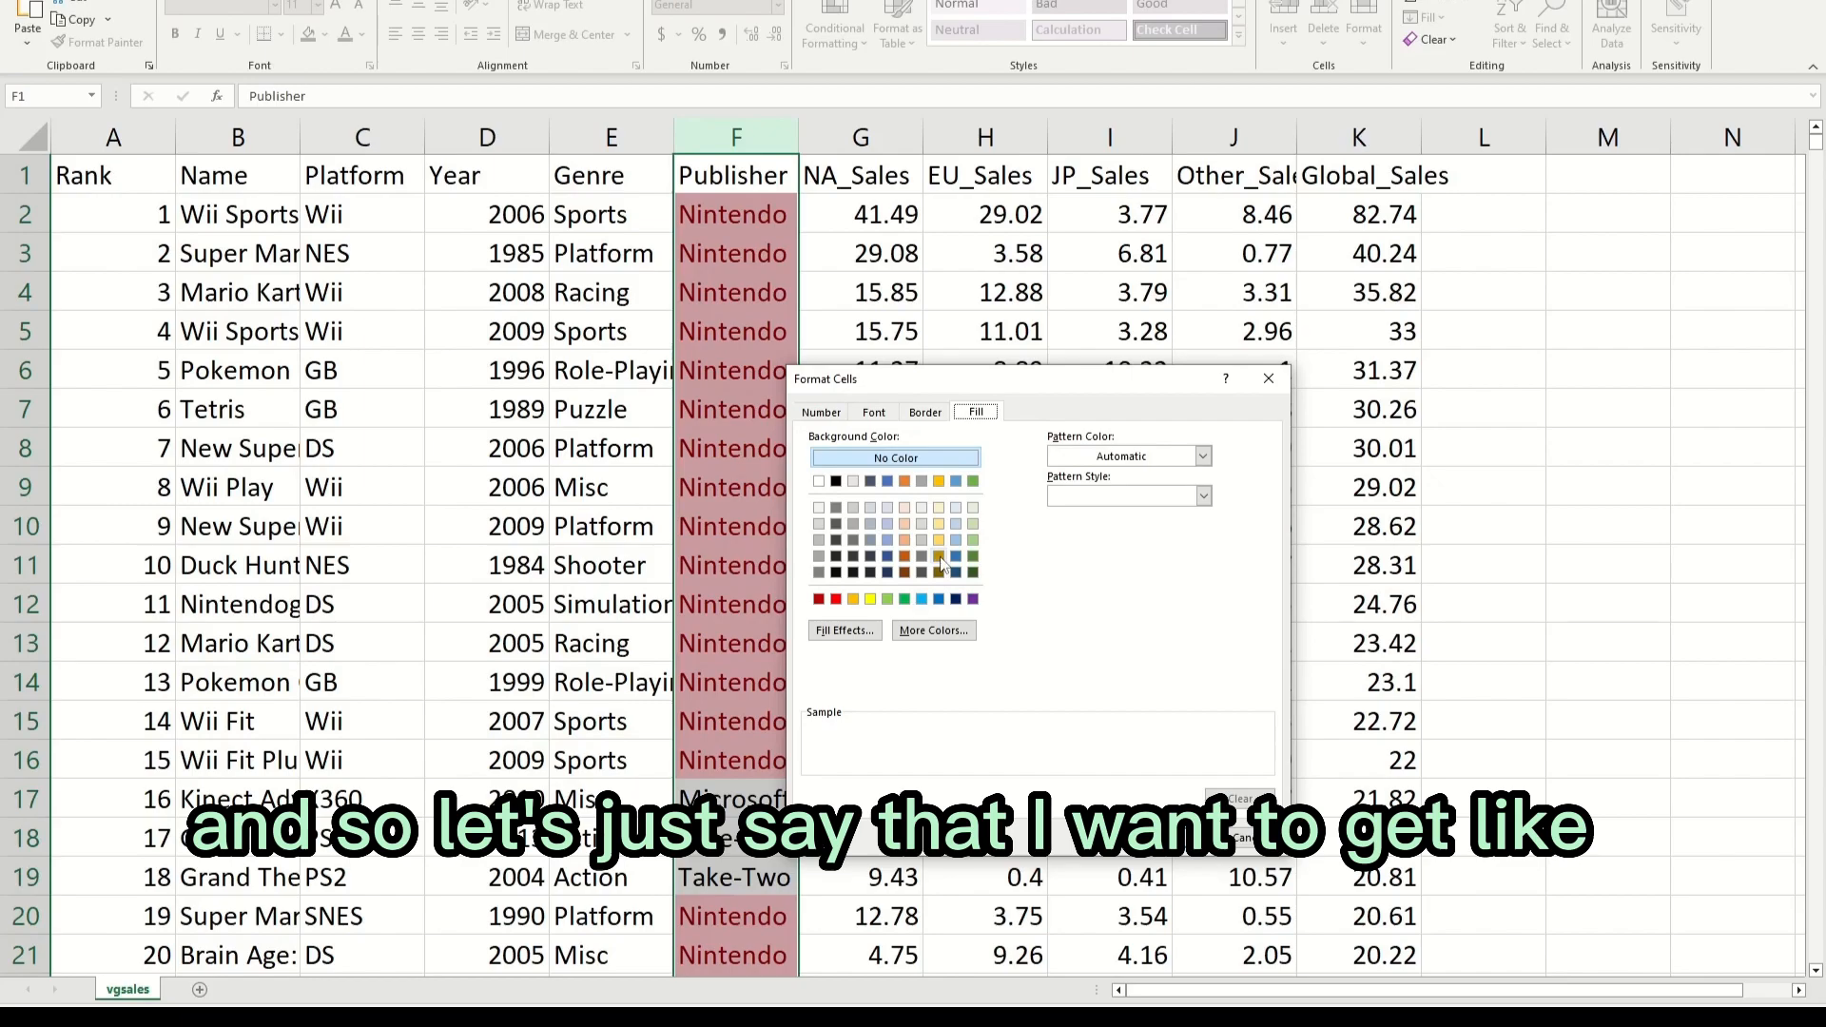
{"action": "left_click", "coordinate": [922, 599]}
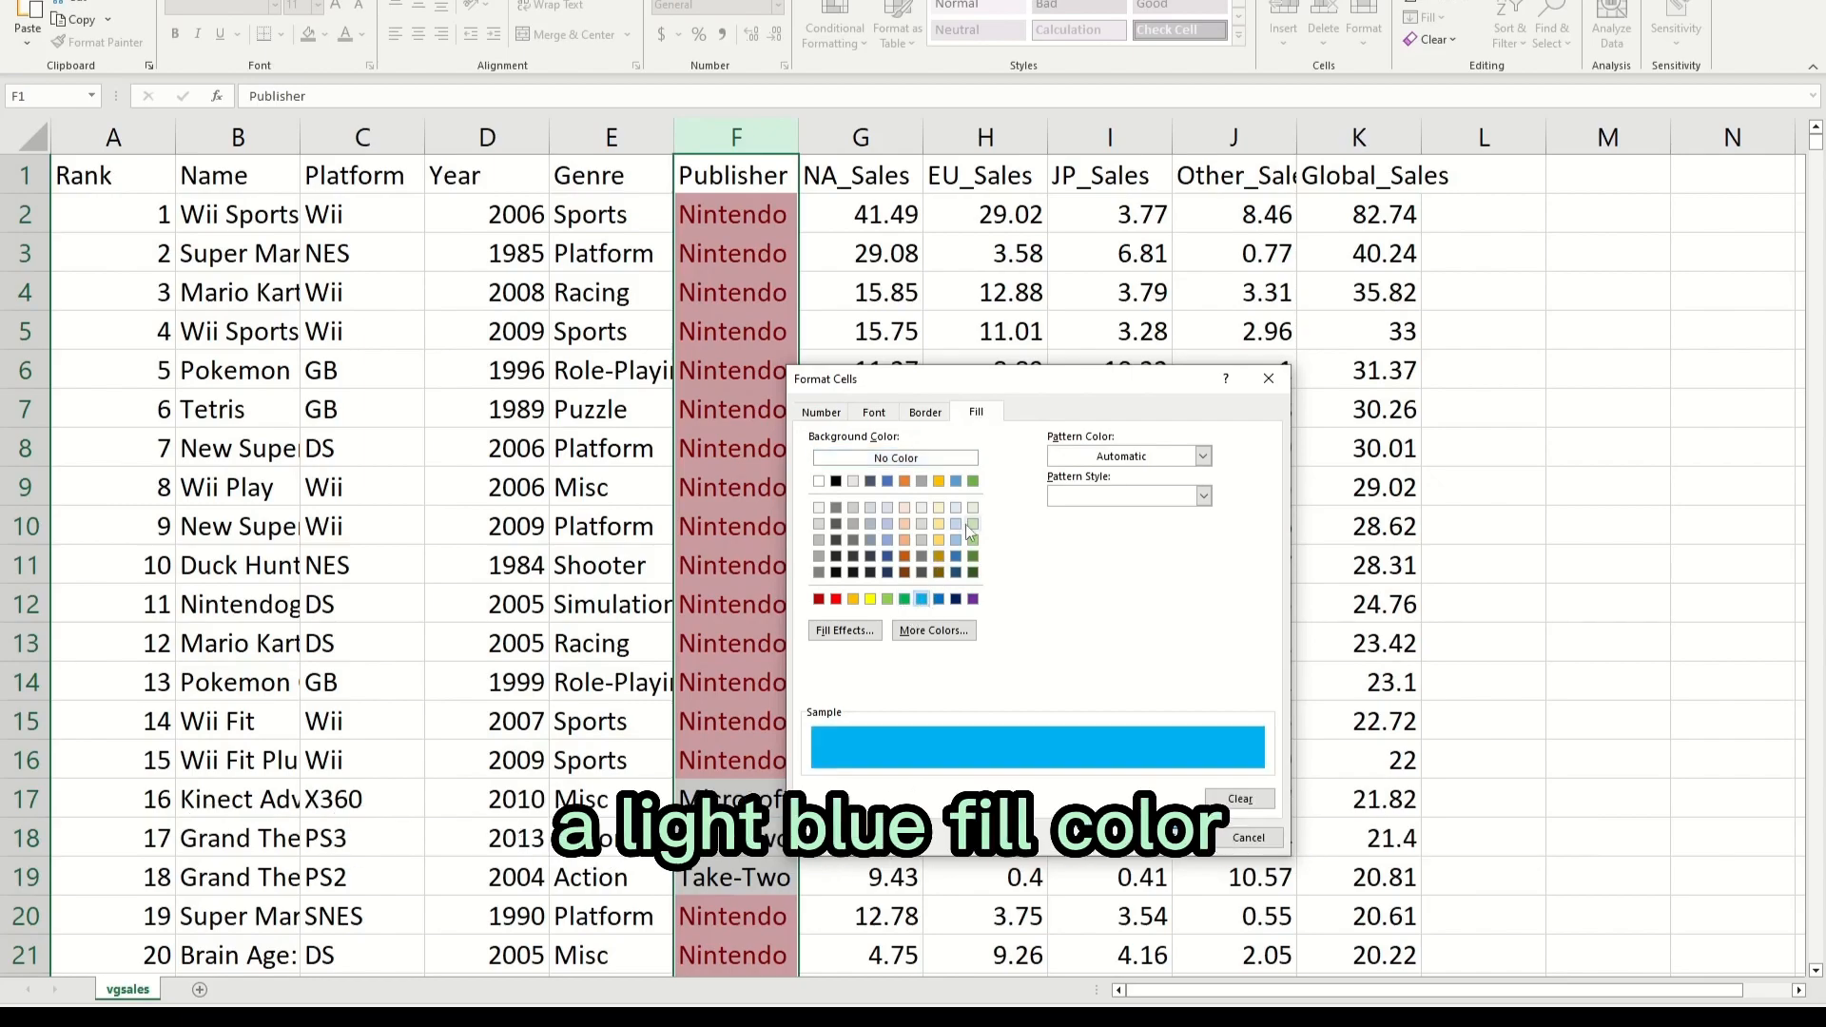
Set the custom format's font color to purple and apply the Nintendo rule to the Publisher column.
{"action": "left_click", "coordinate": [874, 413]}
{"action": "left_click", "coordinate": [923, 413]}
{"action": "left_click", "coordinate": [873, 413]}
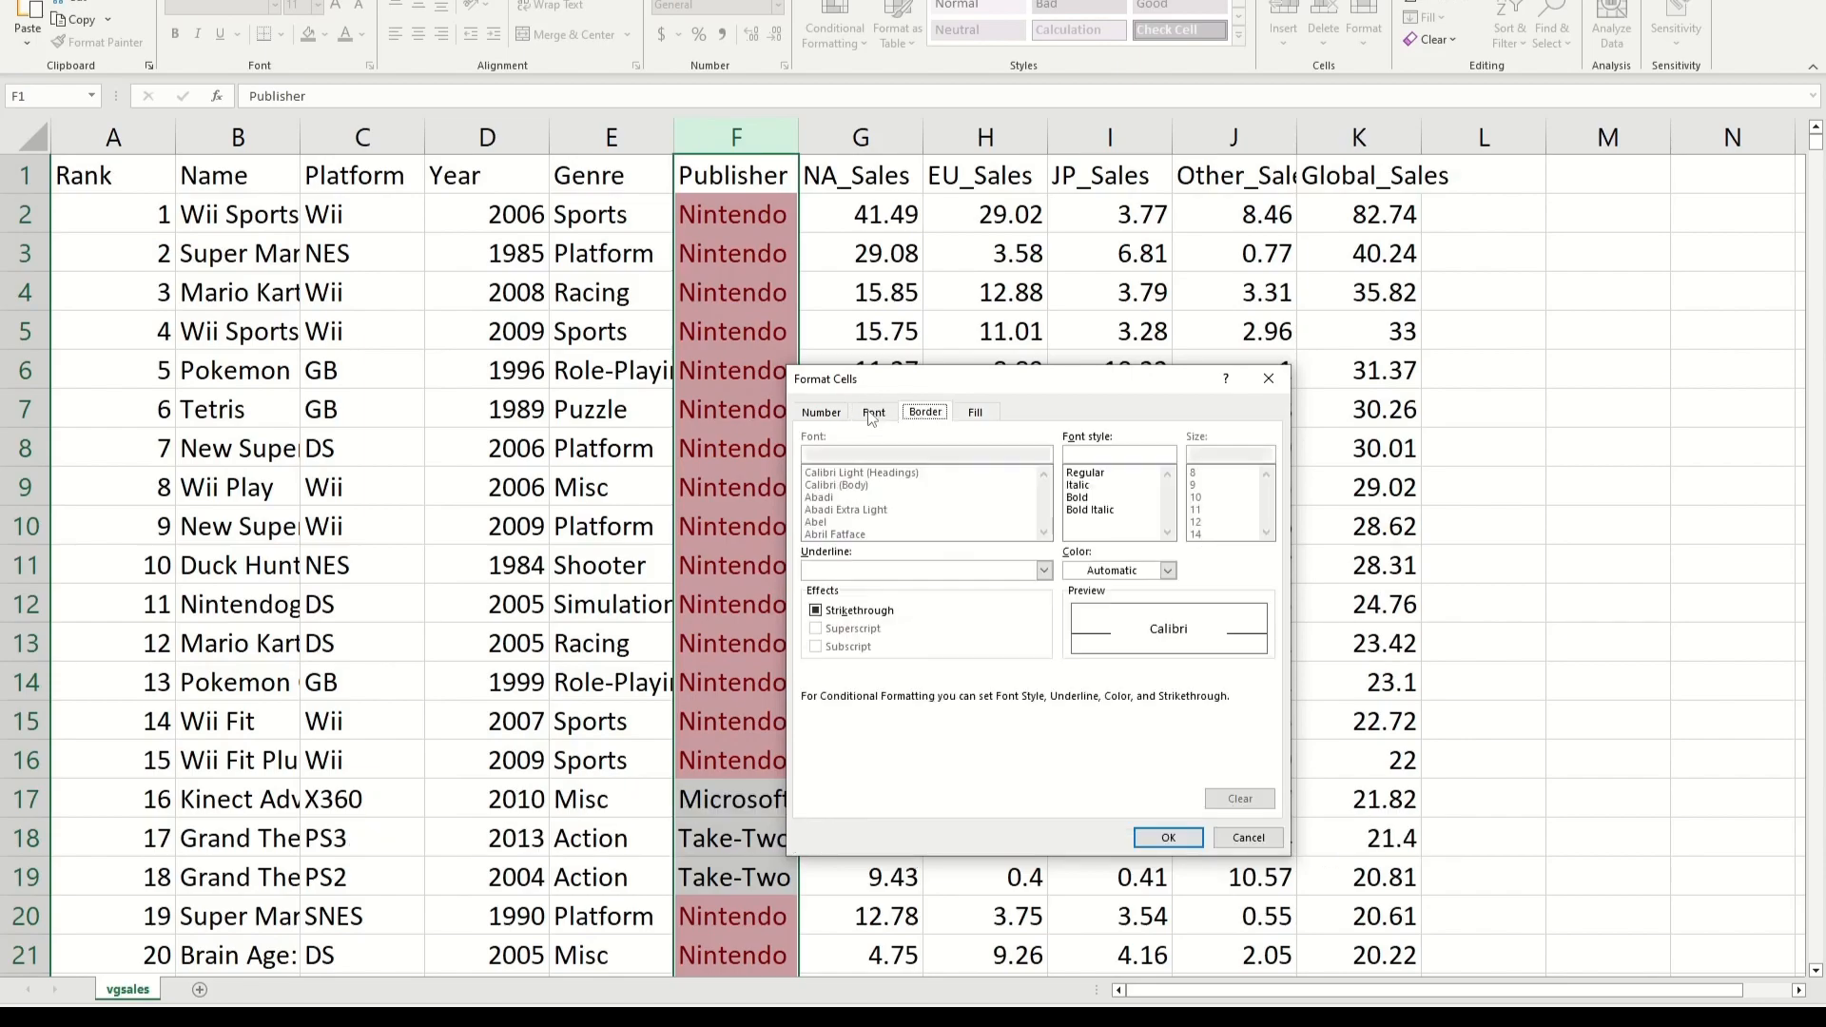
{"action": "left_click", "coordinate": [1169, 569]}
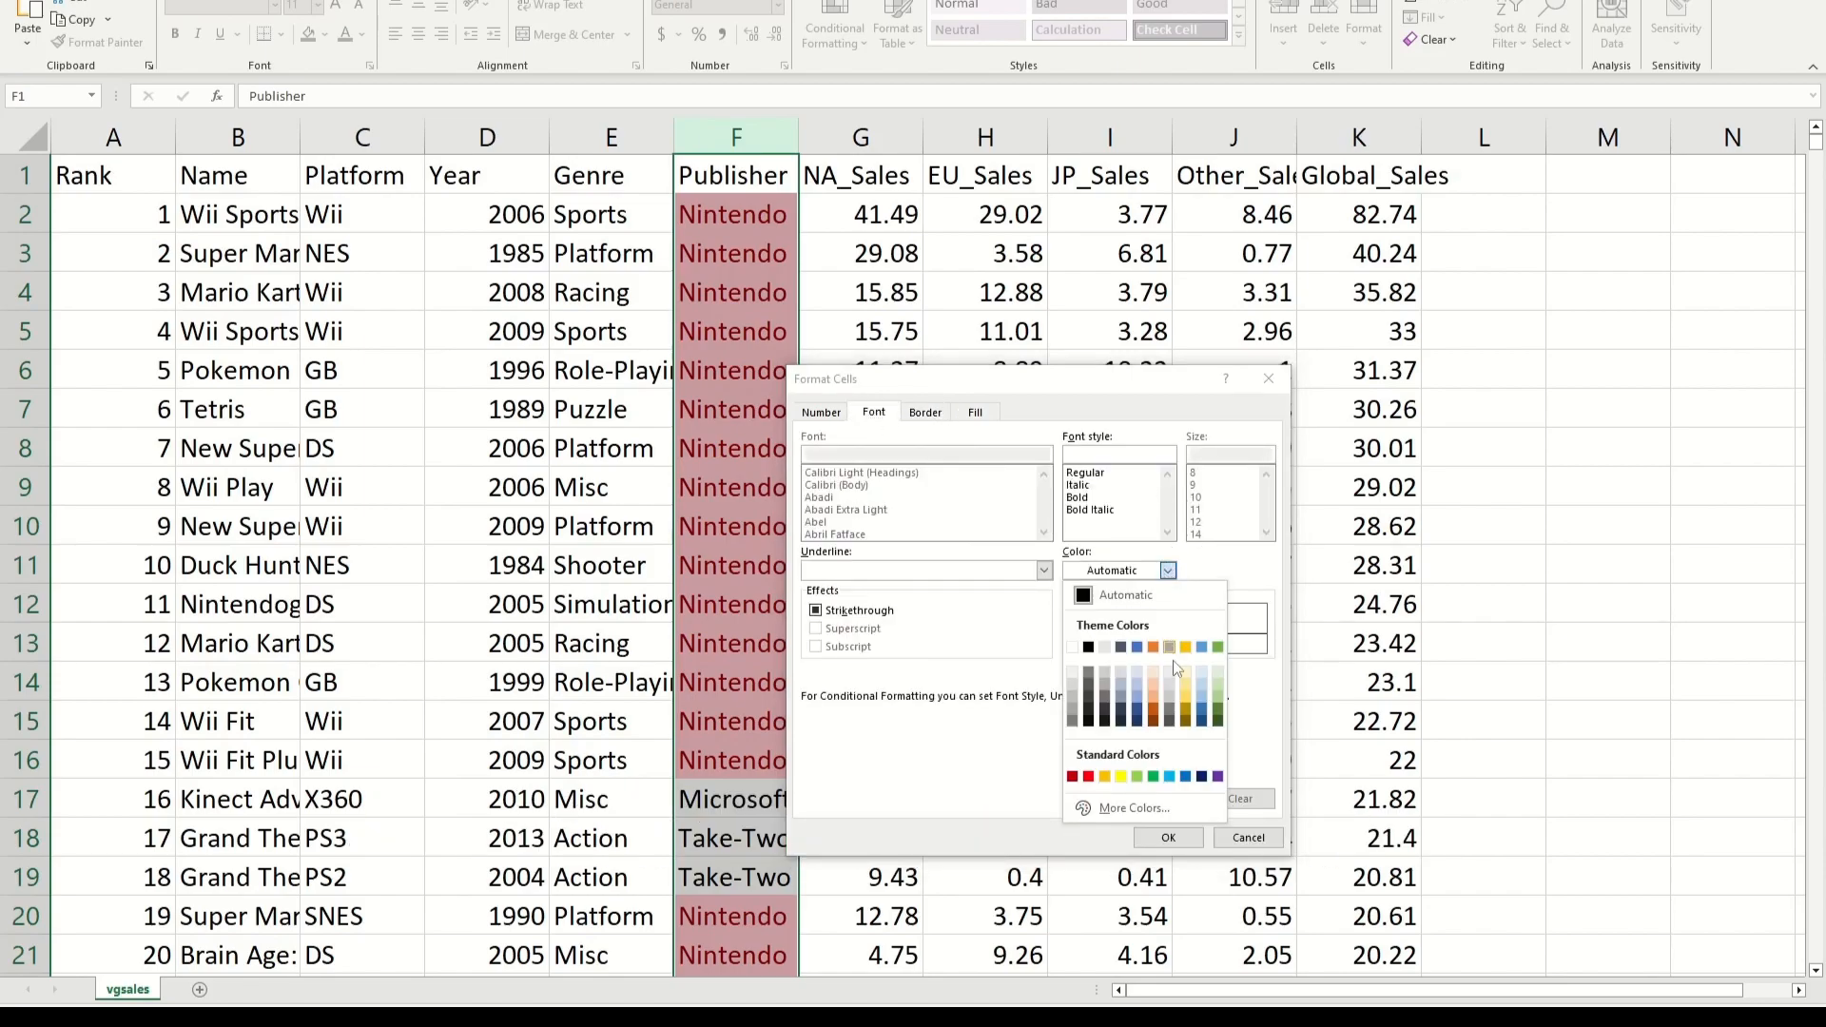
{"action": "left_click", "coordinate": [1218, 776]}
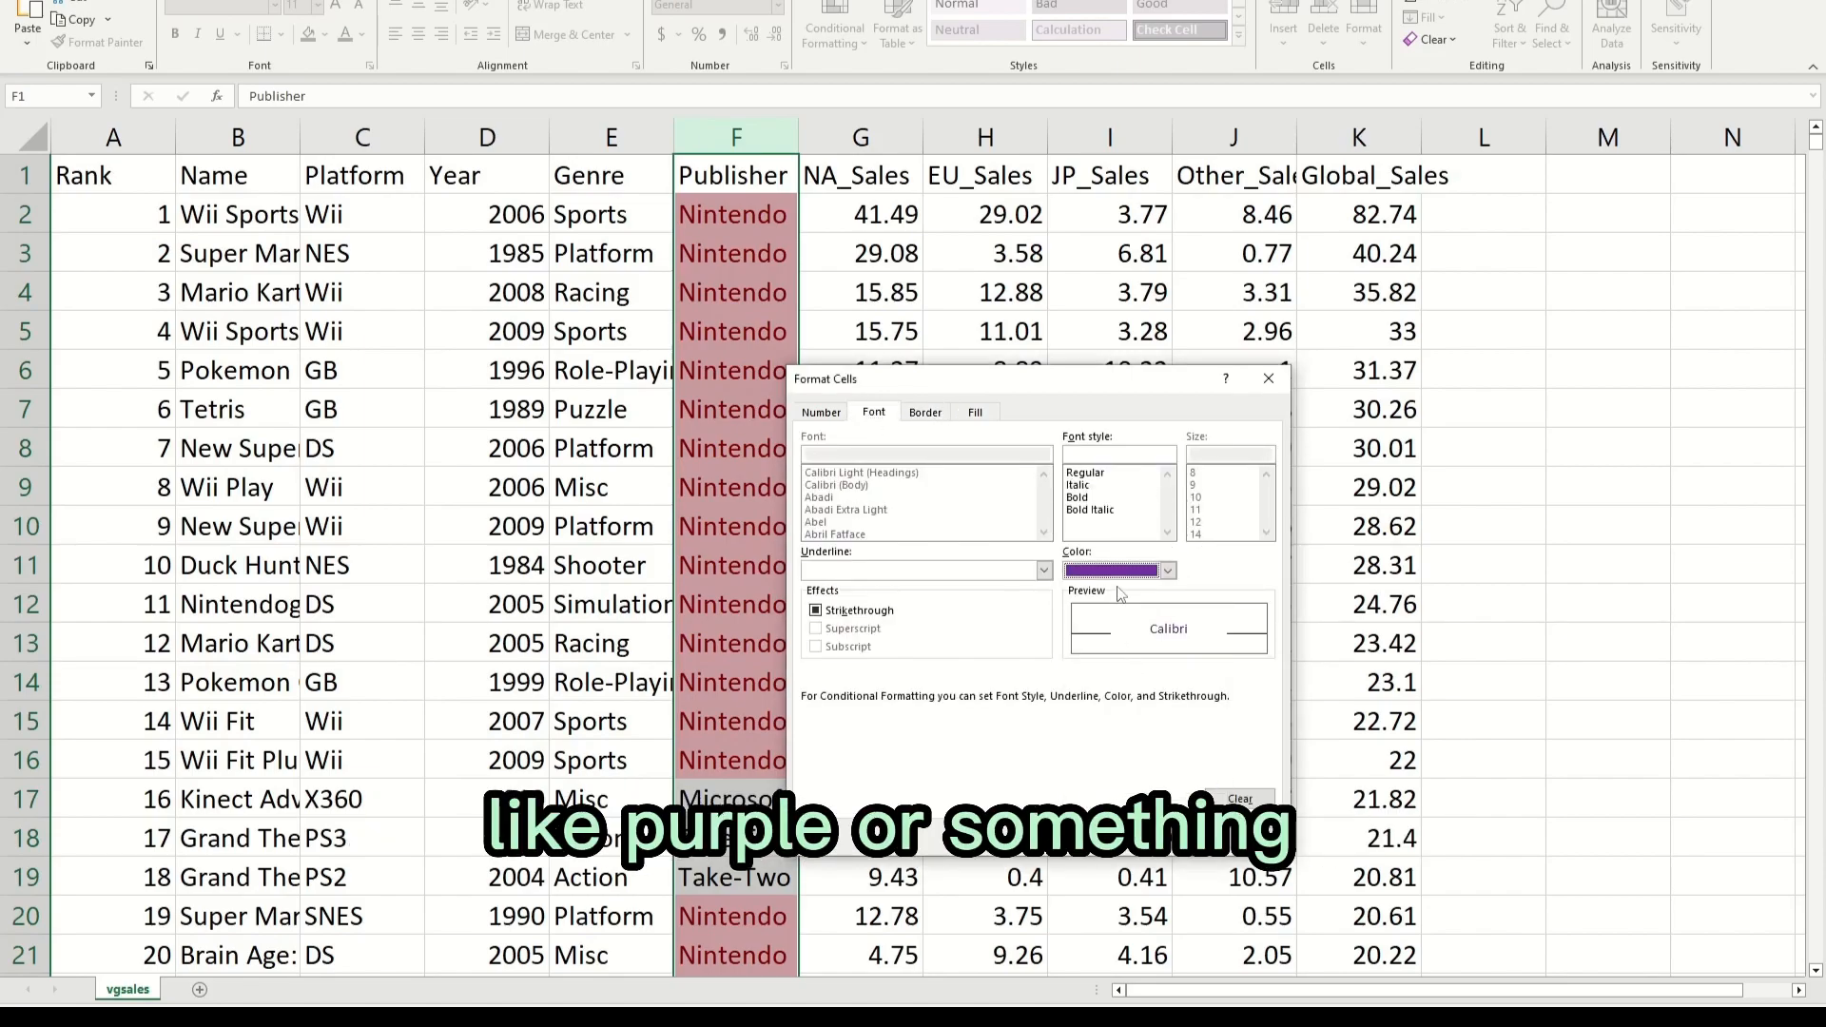
{"action": "left_click", "coordinate": [975, 412]}
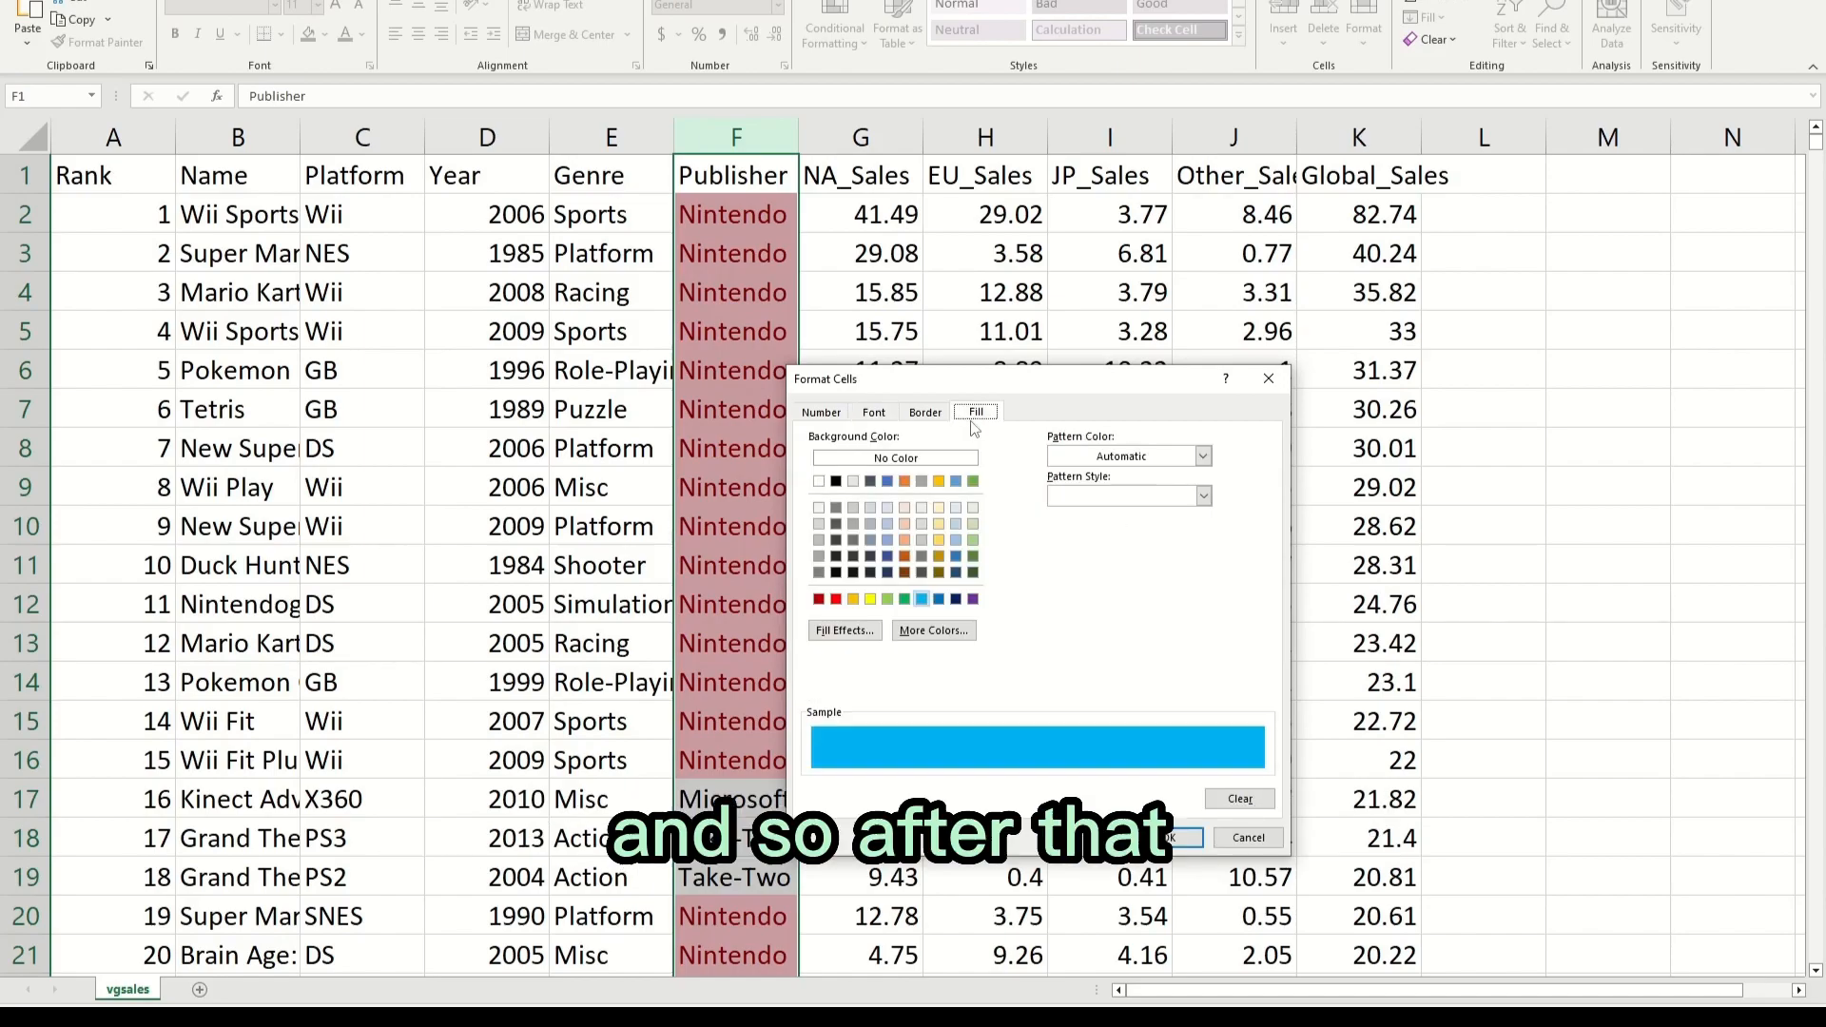
{"action": "left_click", "coordinate": [1168, 837]}
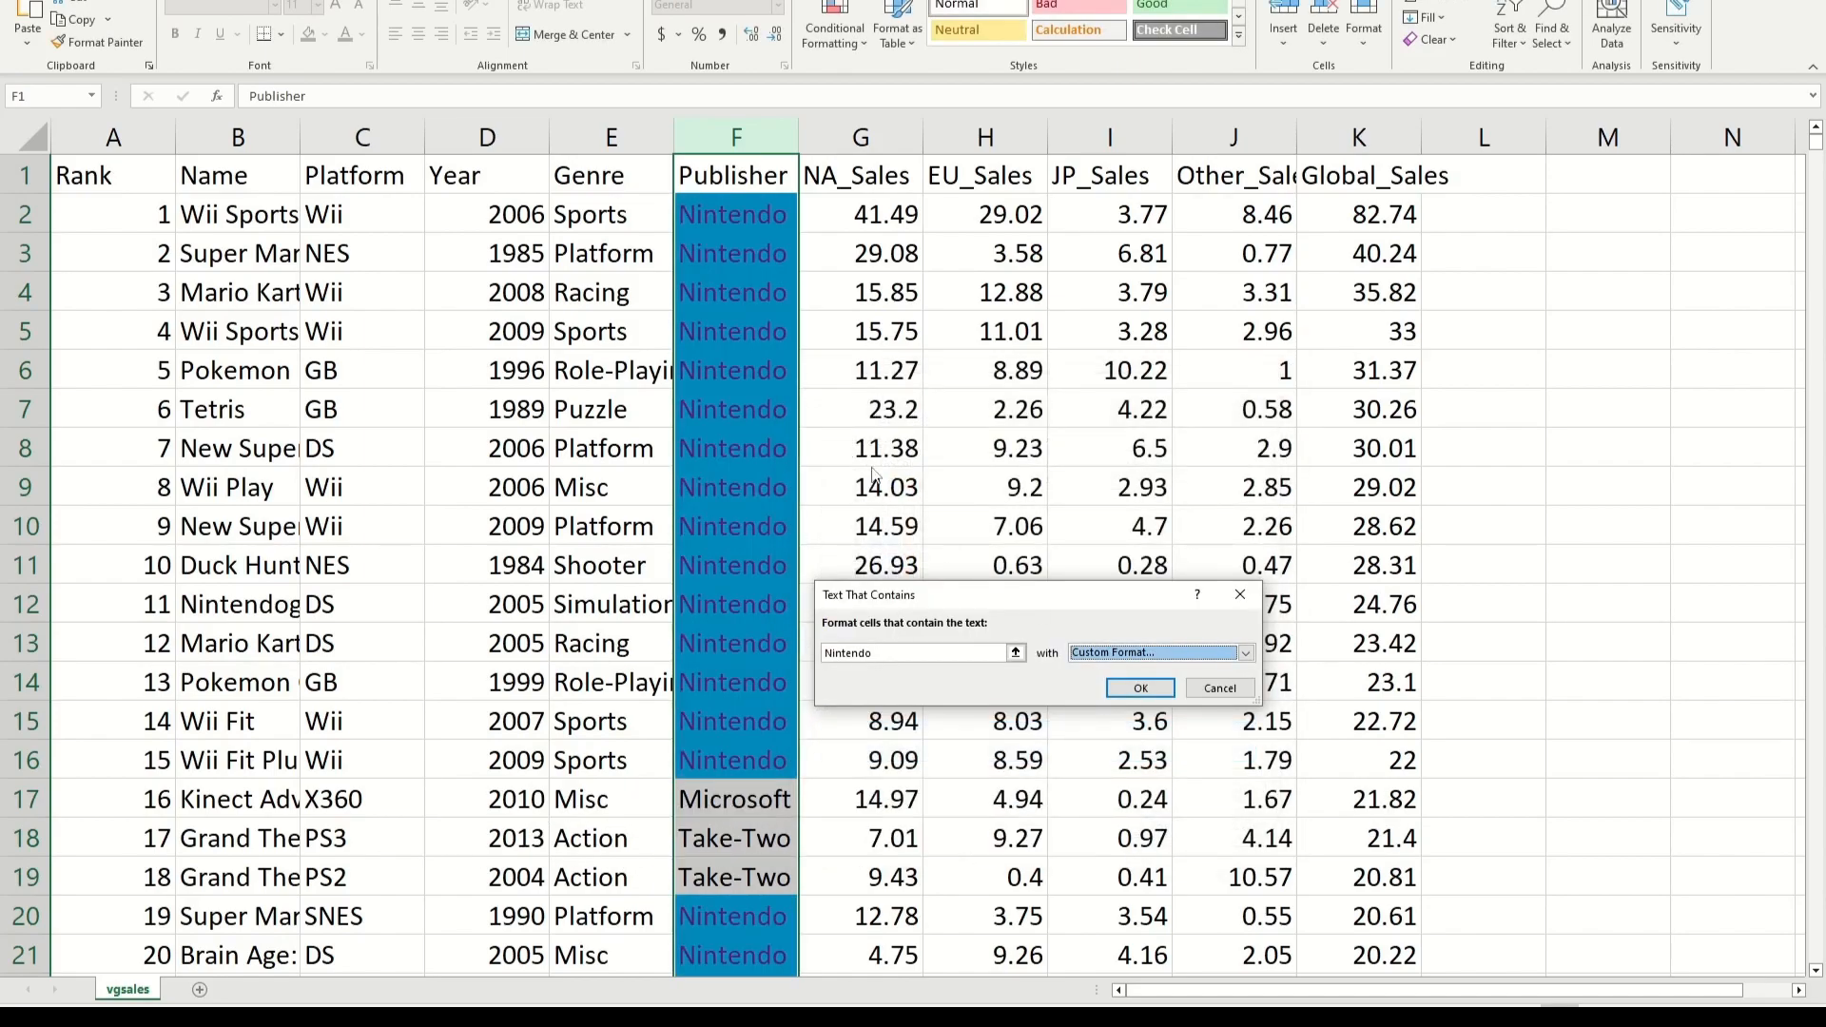
{"action": "left_click", "coordinate": [1130, 691]}
Examine the custom-formatted Nintendo cells in the Publisher column.
{"action": "left_click", "coordinate": [894, 409]}
{"action": "scroll", "coordinate": [791, 270], "scroll_direction": "down", "scroll_amount": 5}
{"action": "scroll", "coordinate": [791, 270], "scroll_direction": "up", "scroll_amount": 5}
{"action": "double_click", "coordinate": [772, 250]}
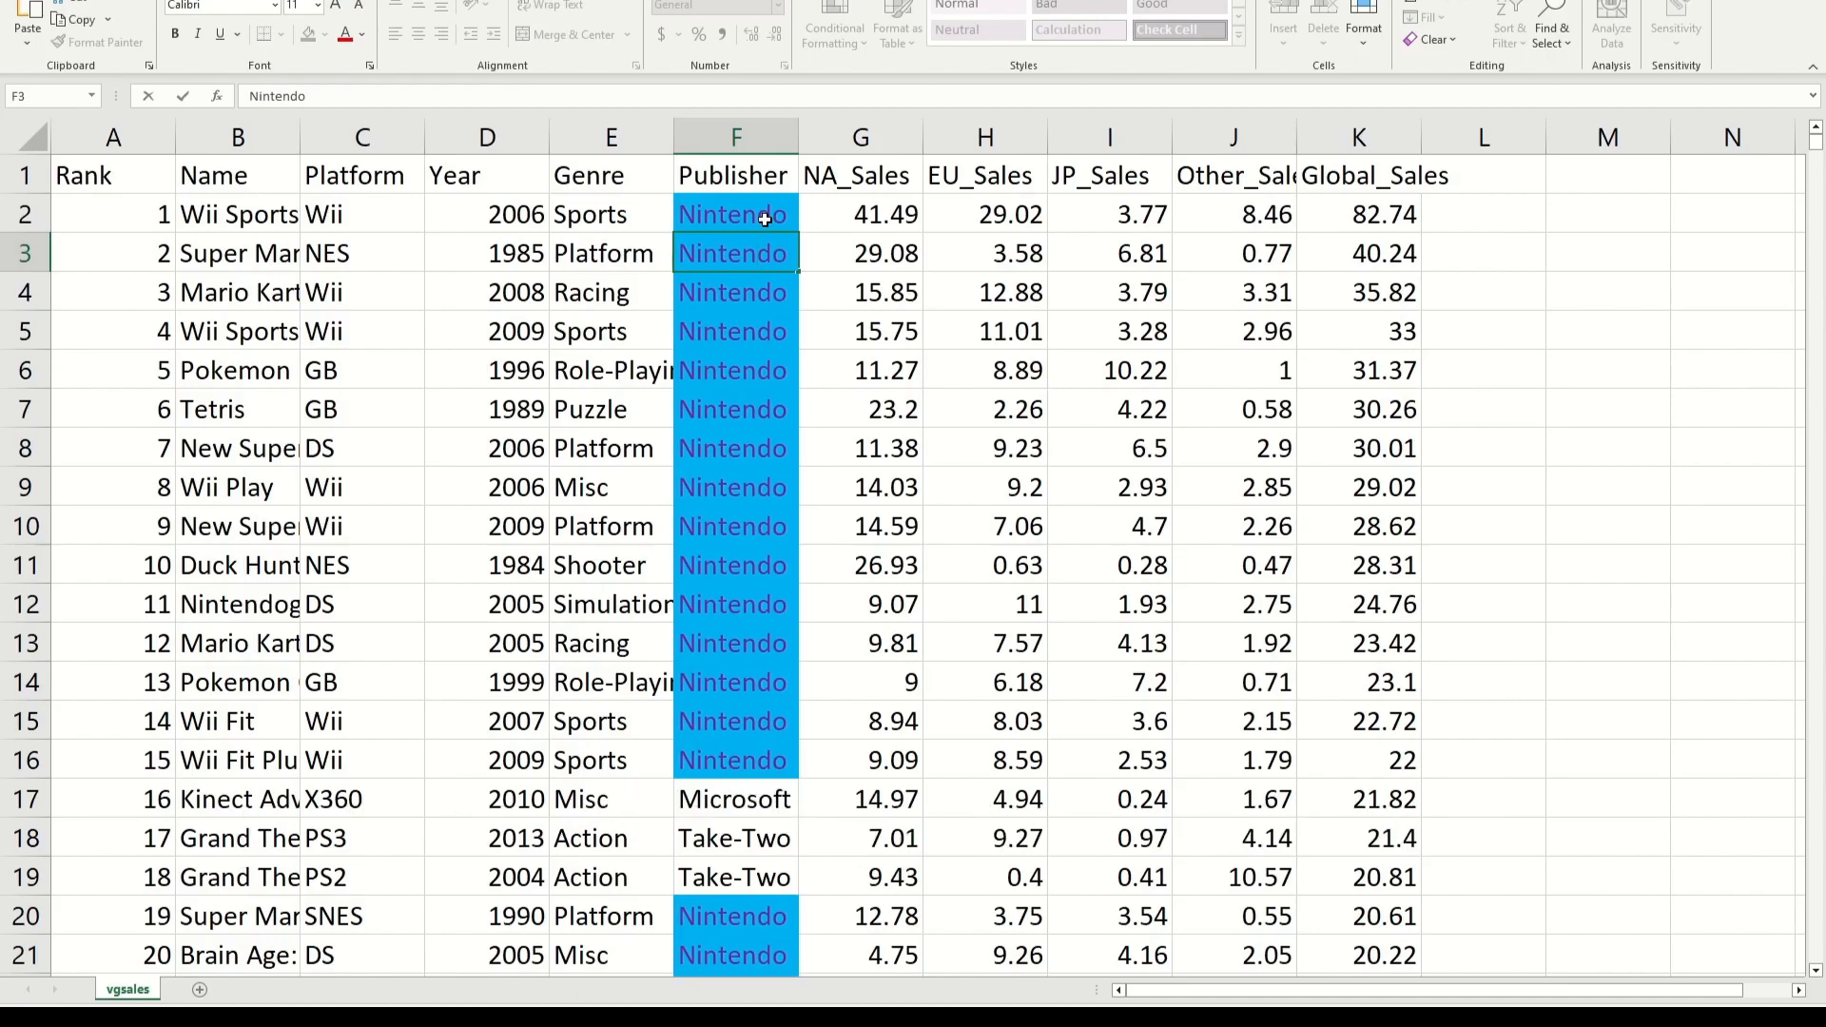
{"action": "left_click", "coordinate": [765, 219]}
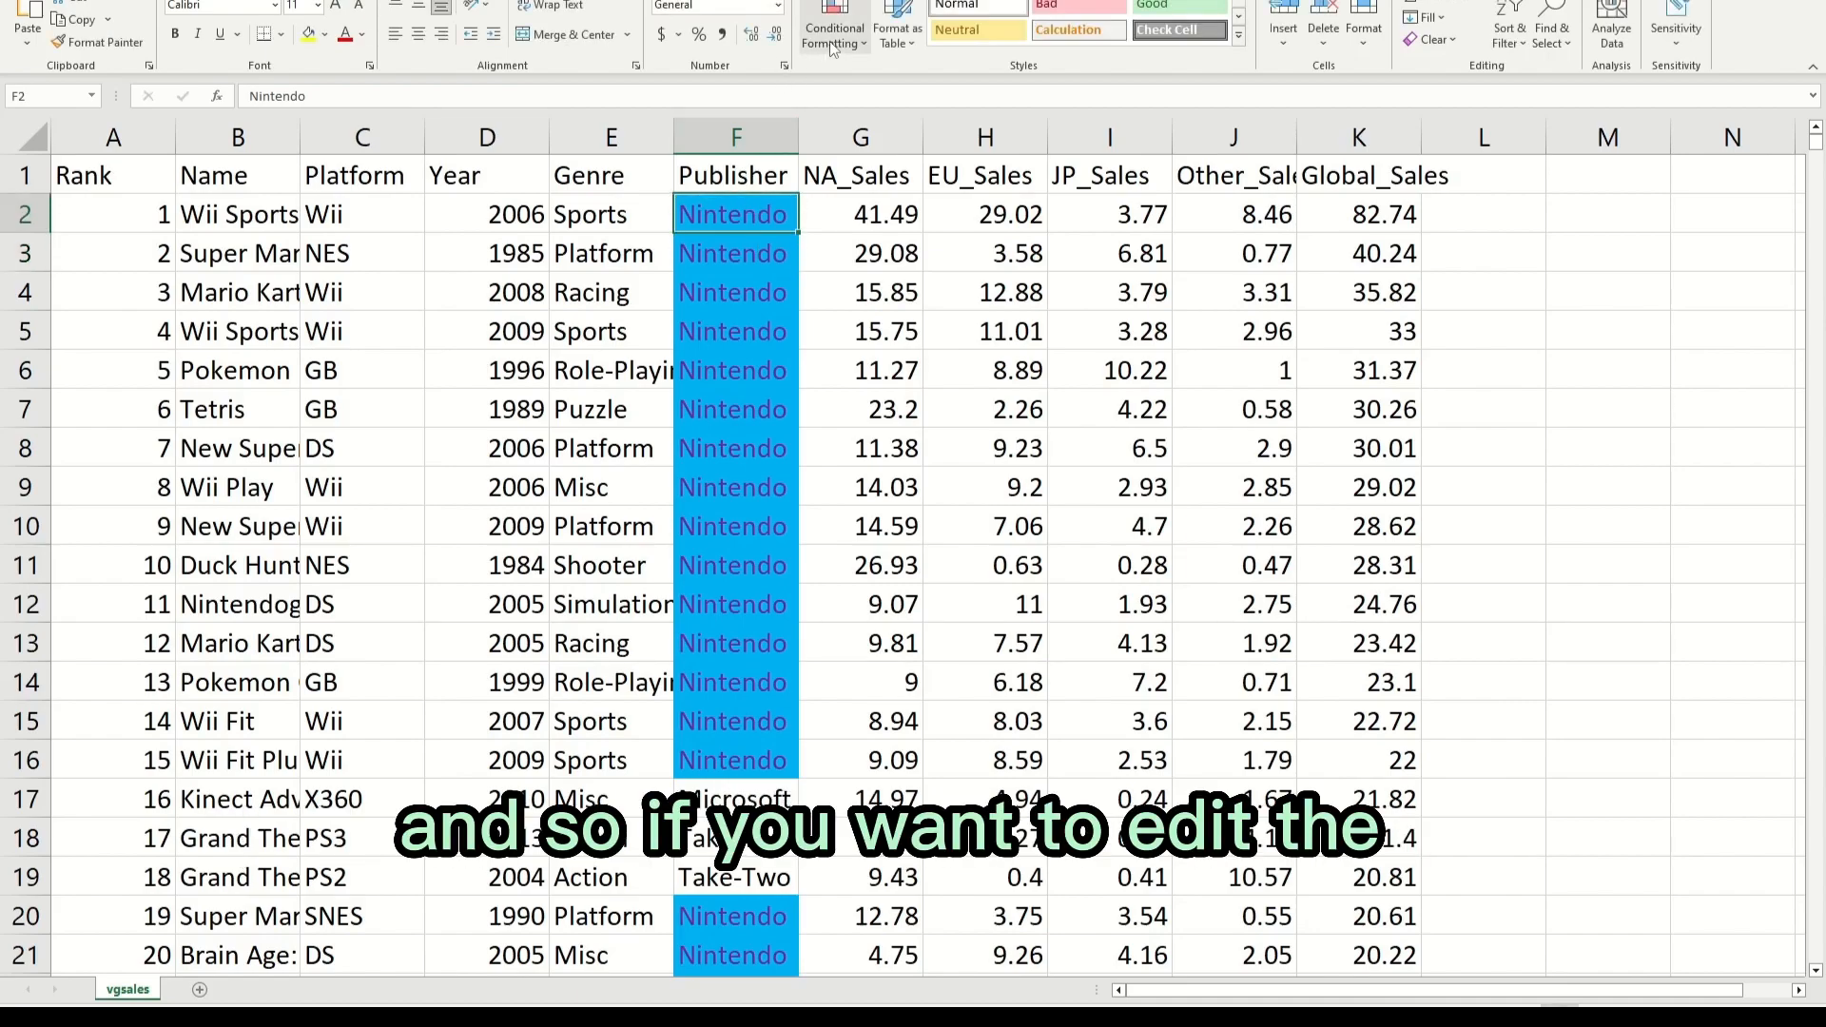
{"action": "scroll", "coordinate": [750, 235], "scroll_direction": "down", "scroll_amount": 4}
{"action": "scroll", "coordinate": [751, 235], "scroll_direction": "up", "scroll_amount": 4}
{"action": "scroll", "coordinate": [750, 235], "scroll_direction": "down", "scroll_amount": 6}
{"action": "scroll", "coordinate": [750, 235], "scroll_direction": "up", "scroll_amount": 6}
Open the Publisher column's Nintendo rule for editing, review its criteria and font format, and close it without changes.
{"action": "left_click", "coordinate": [745, 140]}
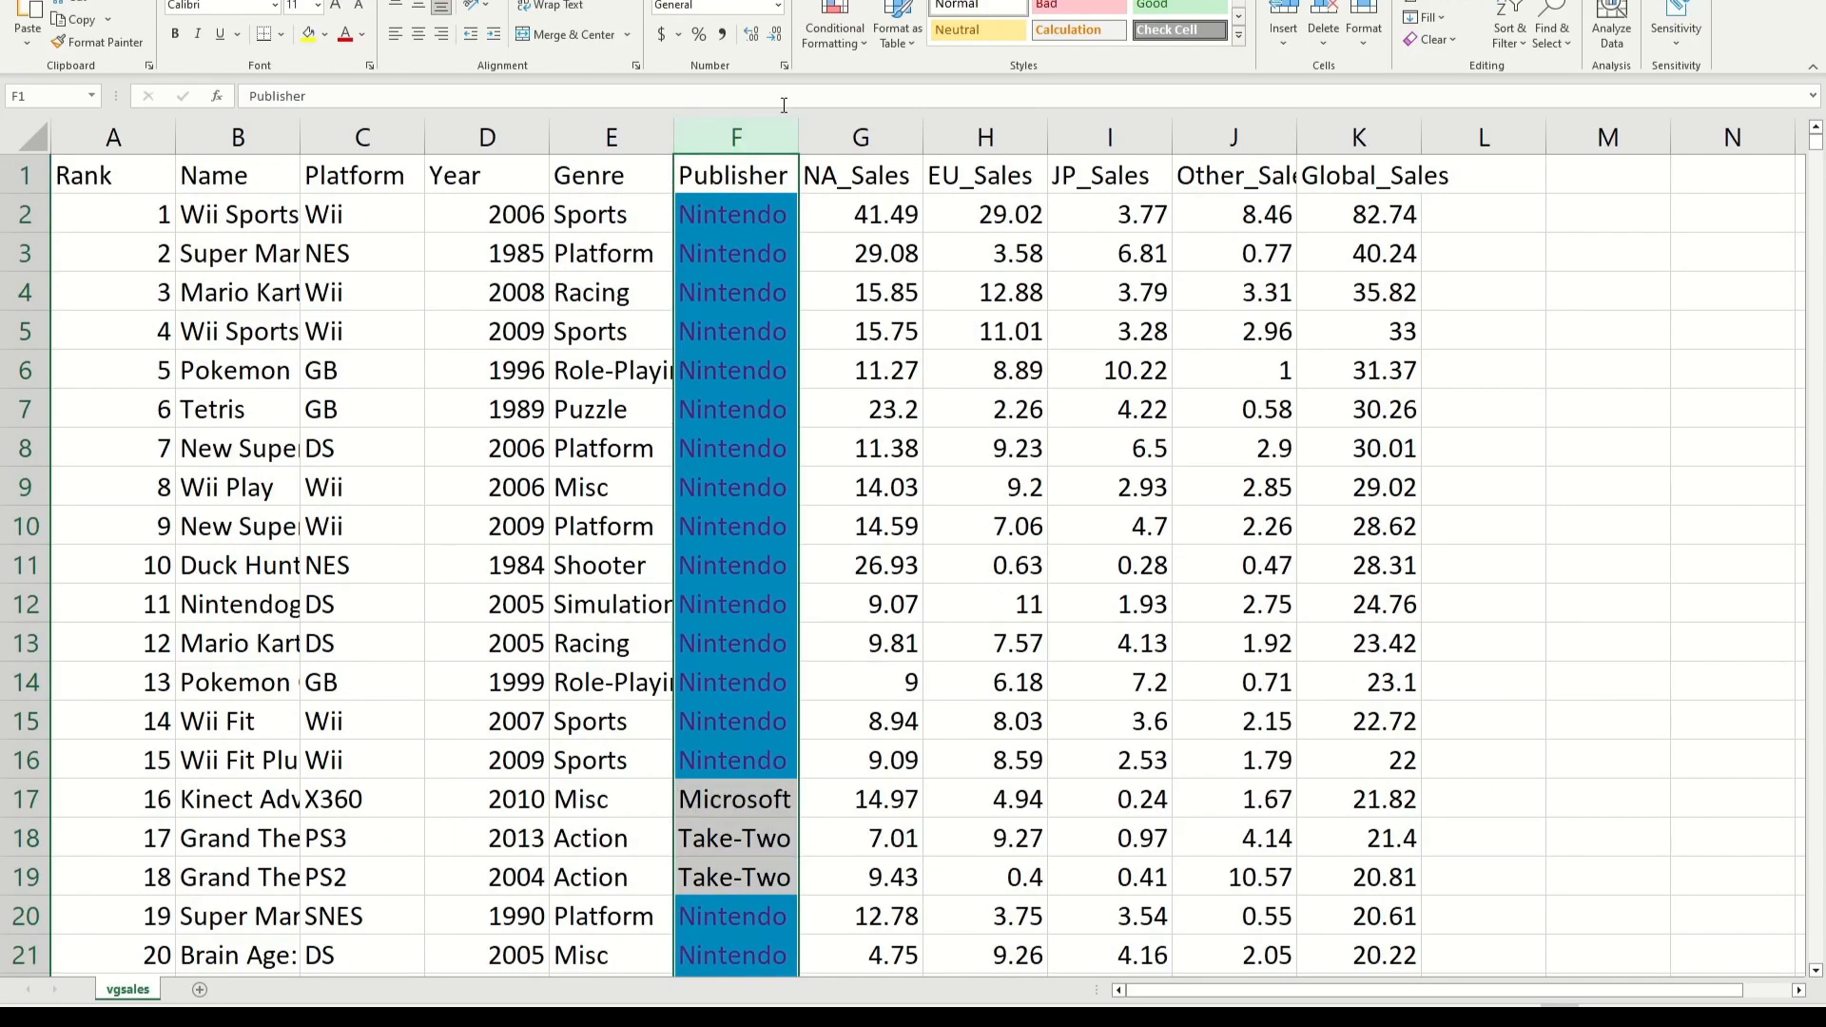
{"action": "left_click", "coordinate": [834, 35]}
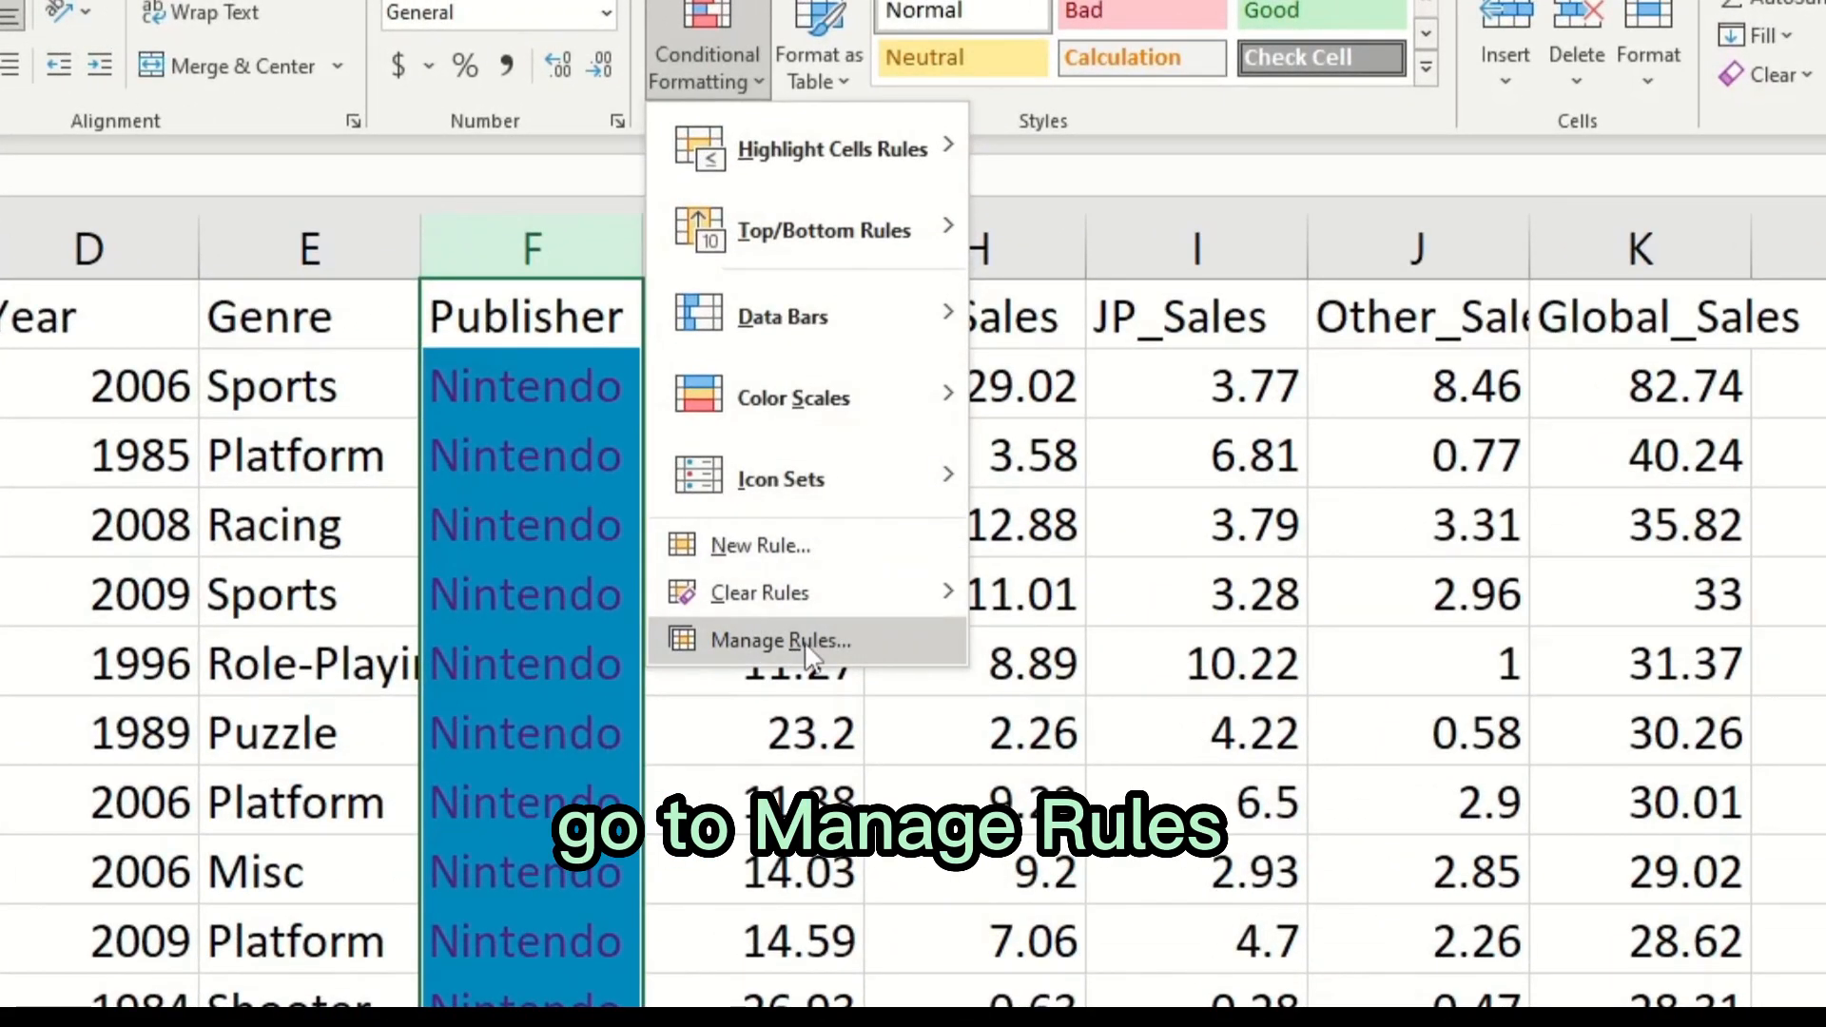
{"action": "left_click", "coordinate": [807, 650]}
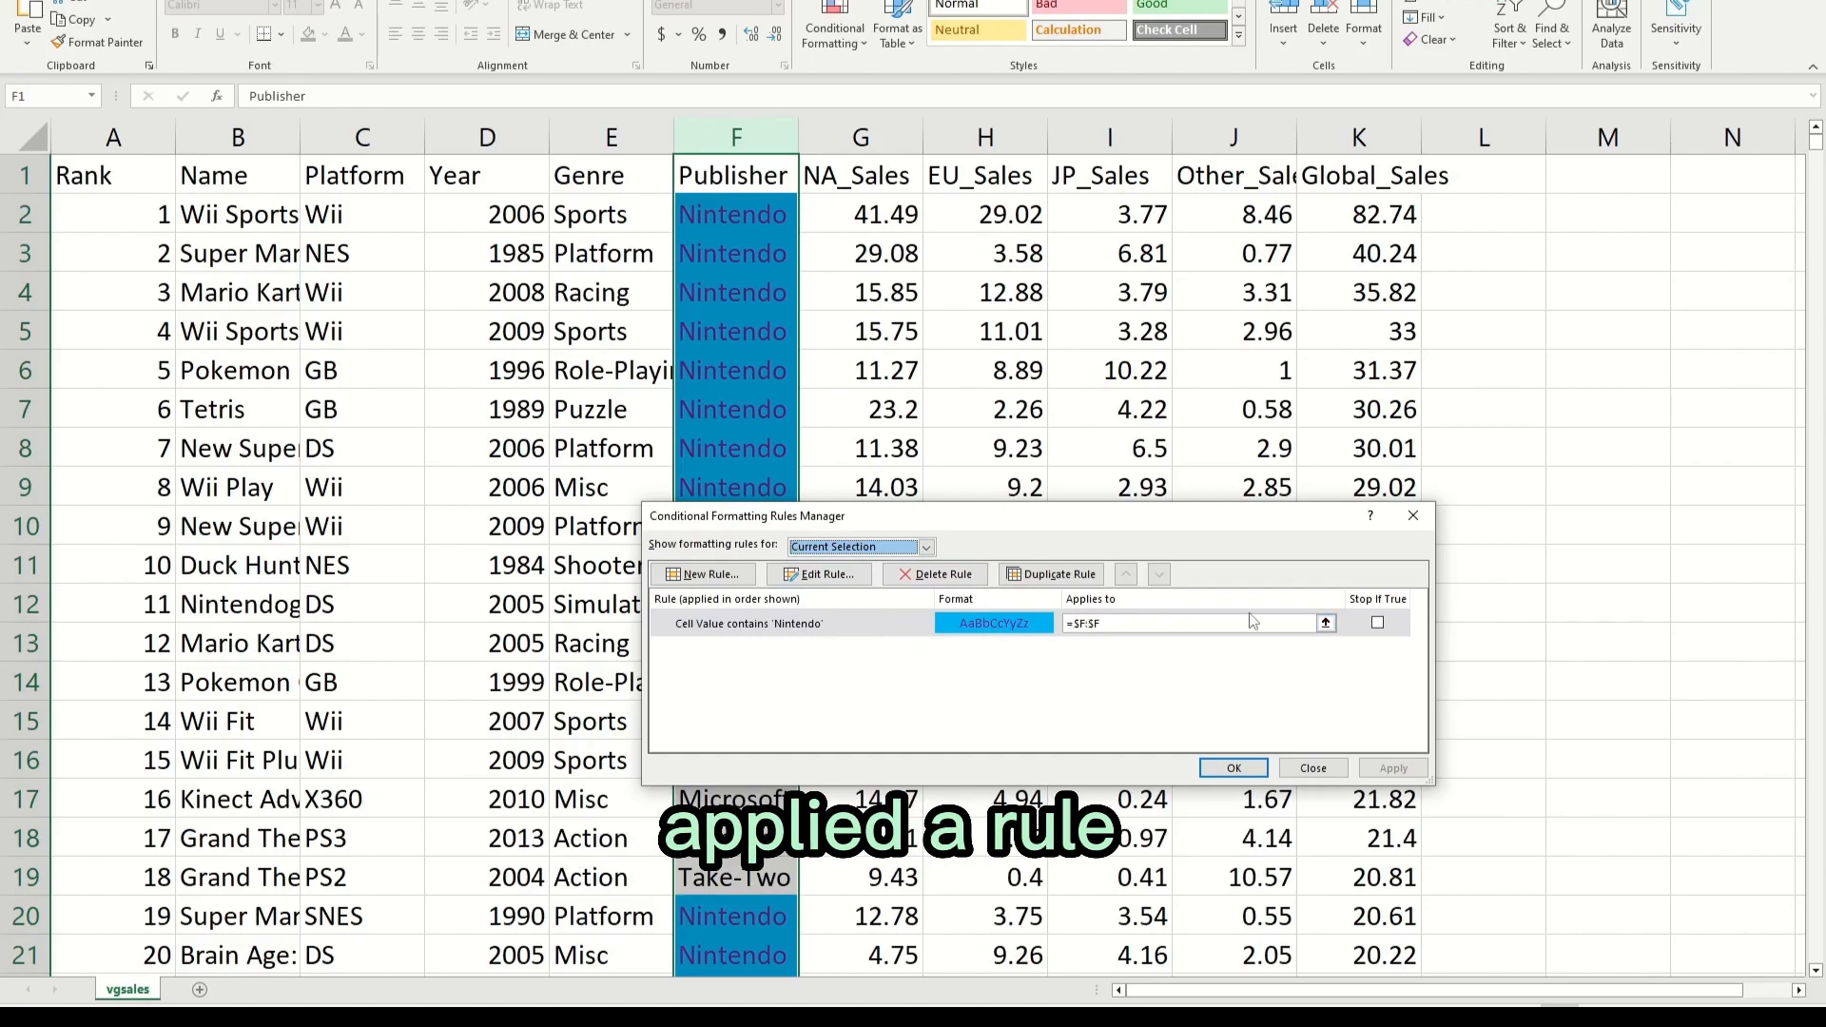
{"action": "left_click", "coordinate": [826, 577]}
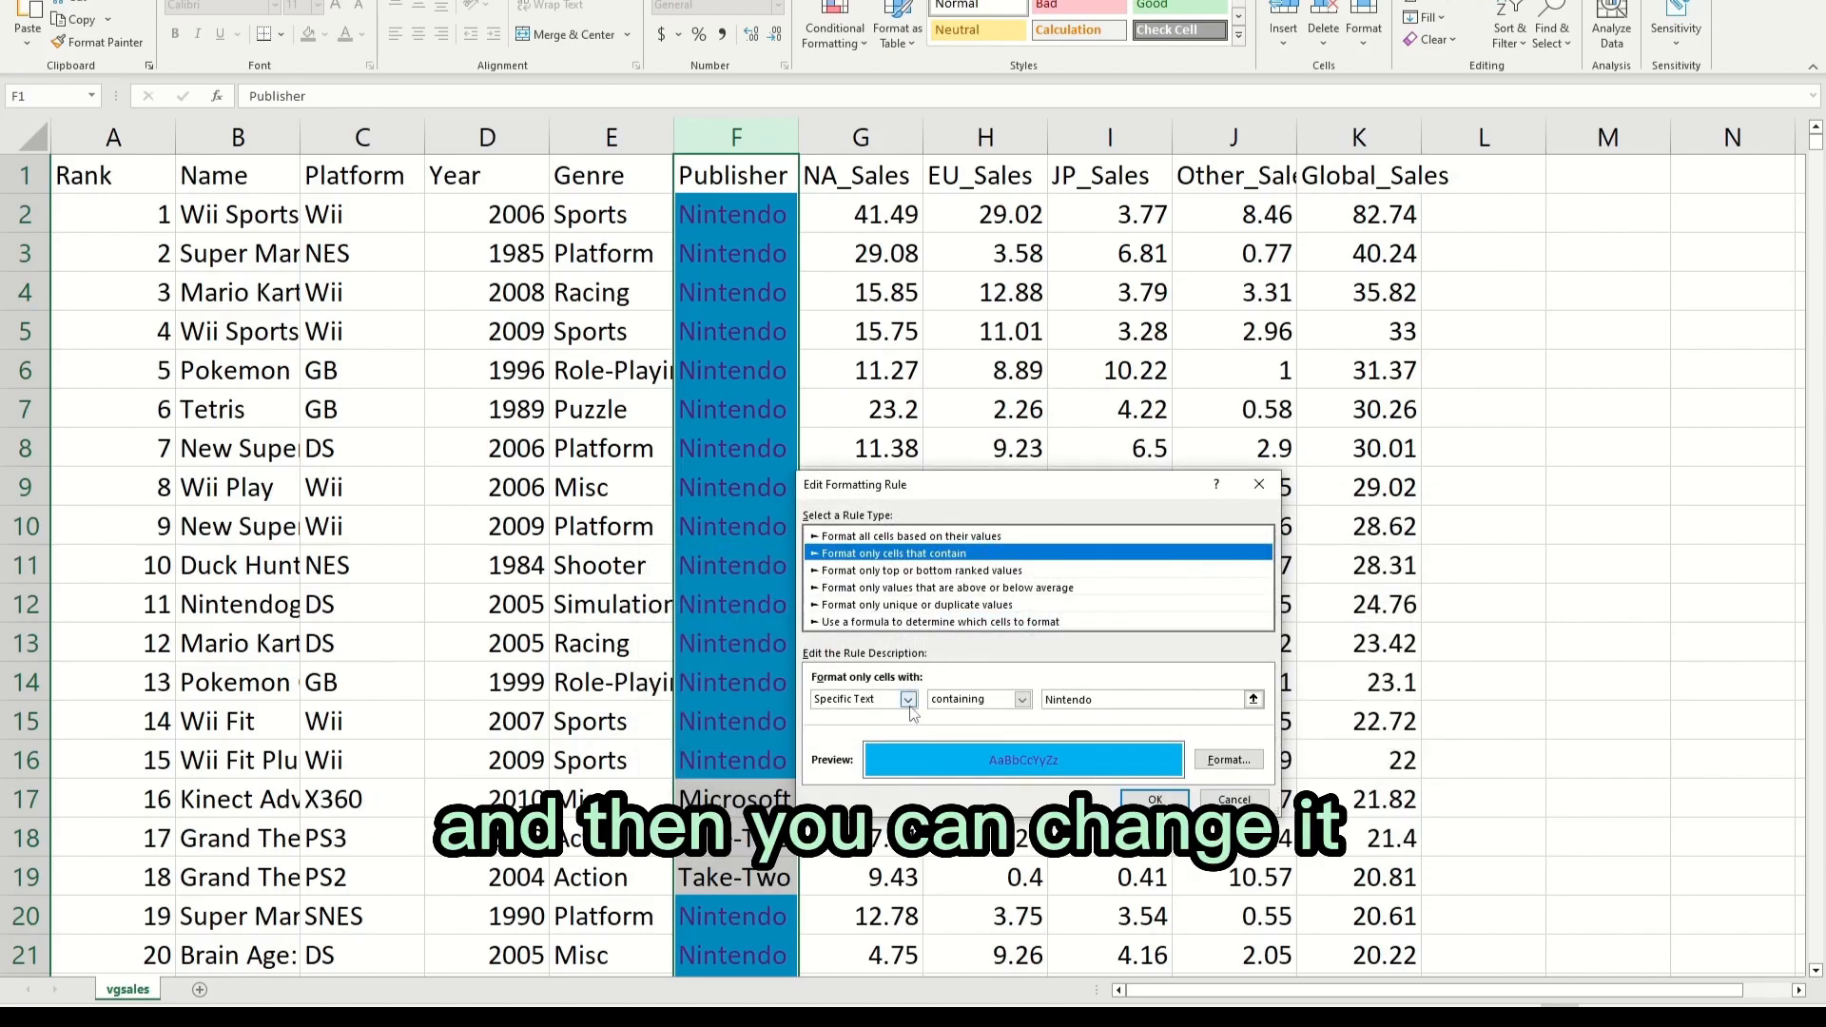
{"action": "left_click", "coordinate": [1229, 759]}
{"action": "left_click", "coordinate": [872, 415]}
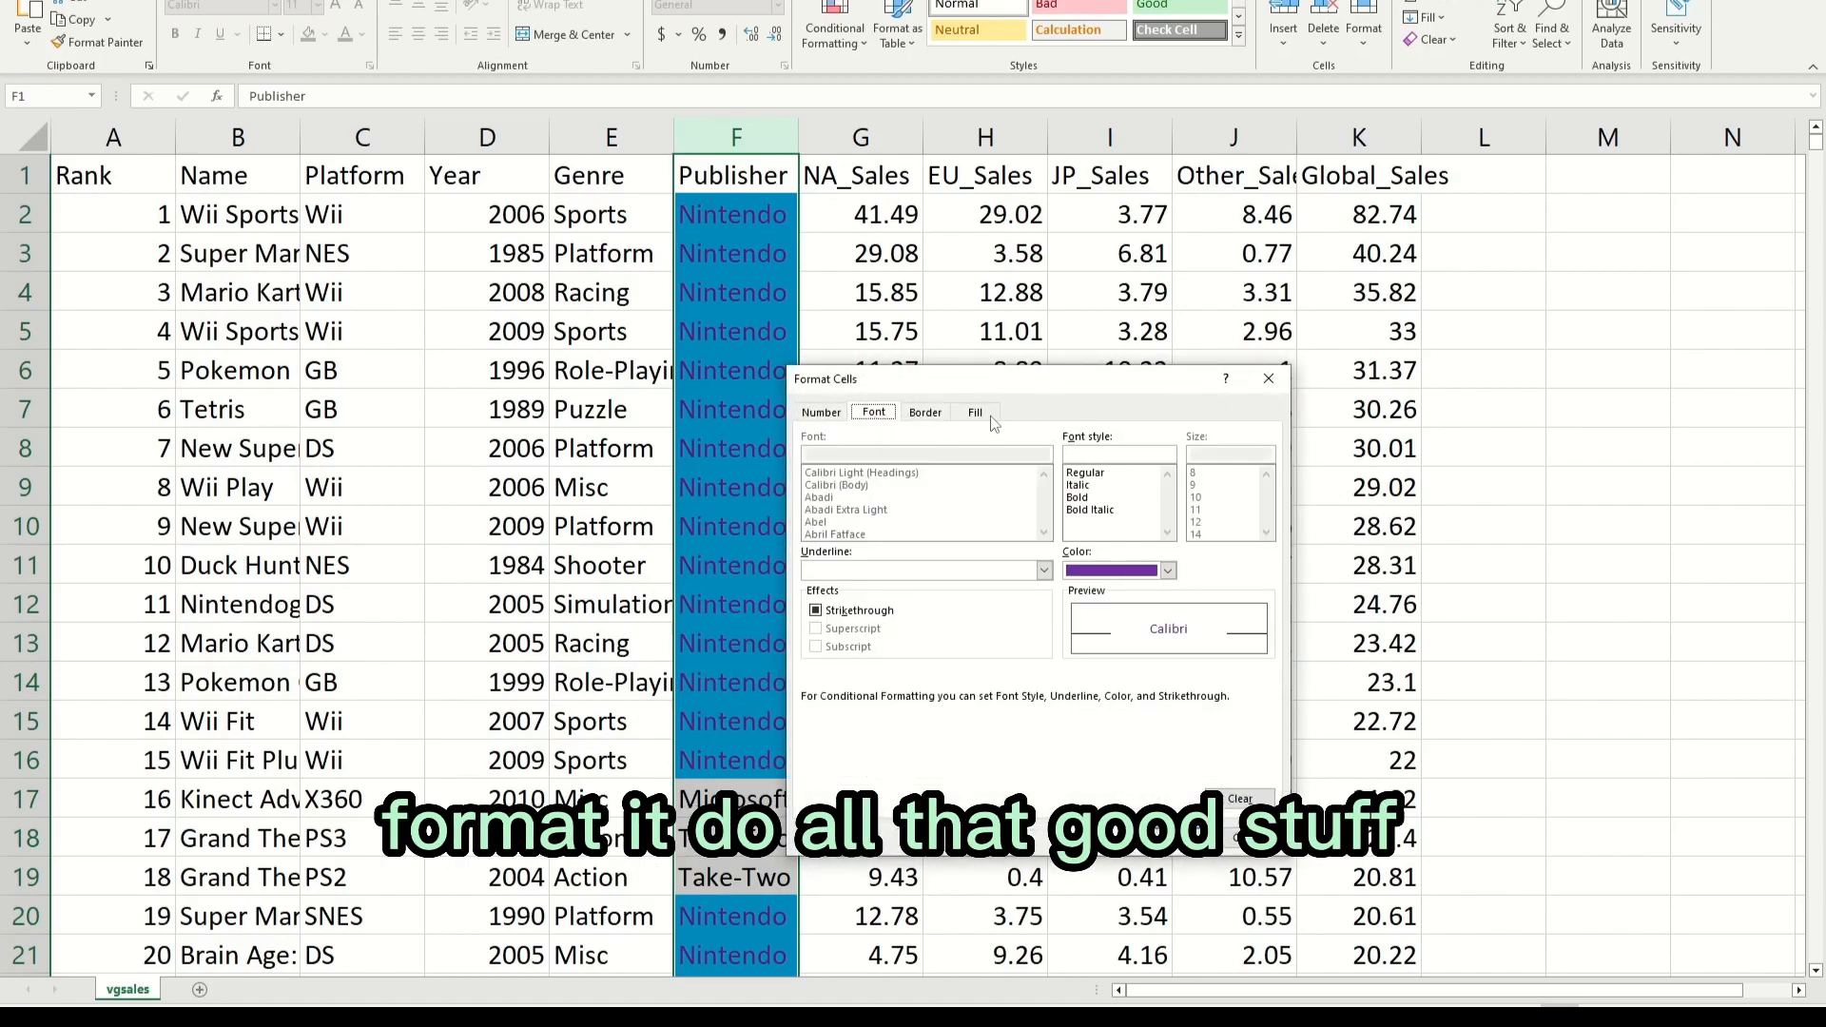
{"action": "left_click", "coordinate": [1164, 838]}
{"action": "left_click", "coordinate": [1155, 807]}
{"action": "left_click", "coordinate": [1234, 768]}
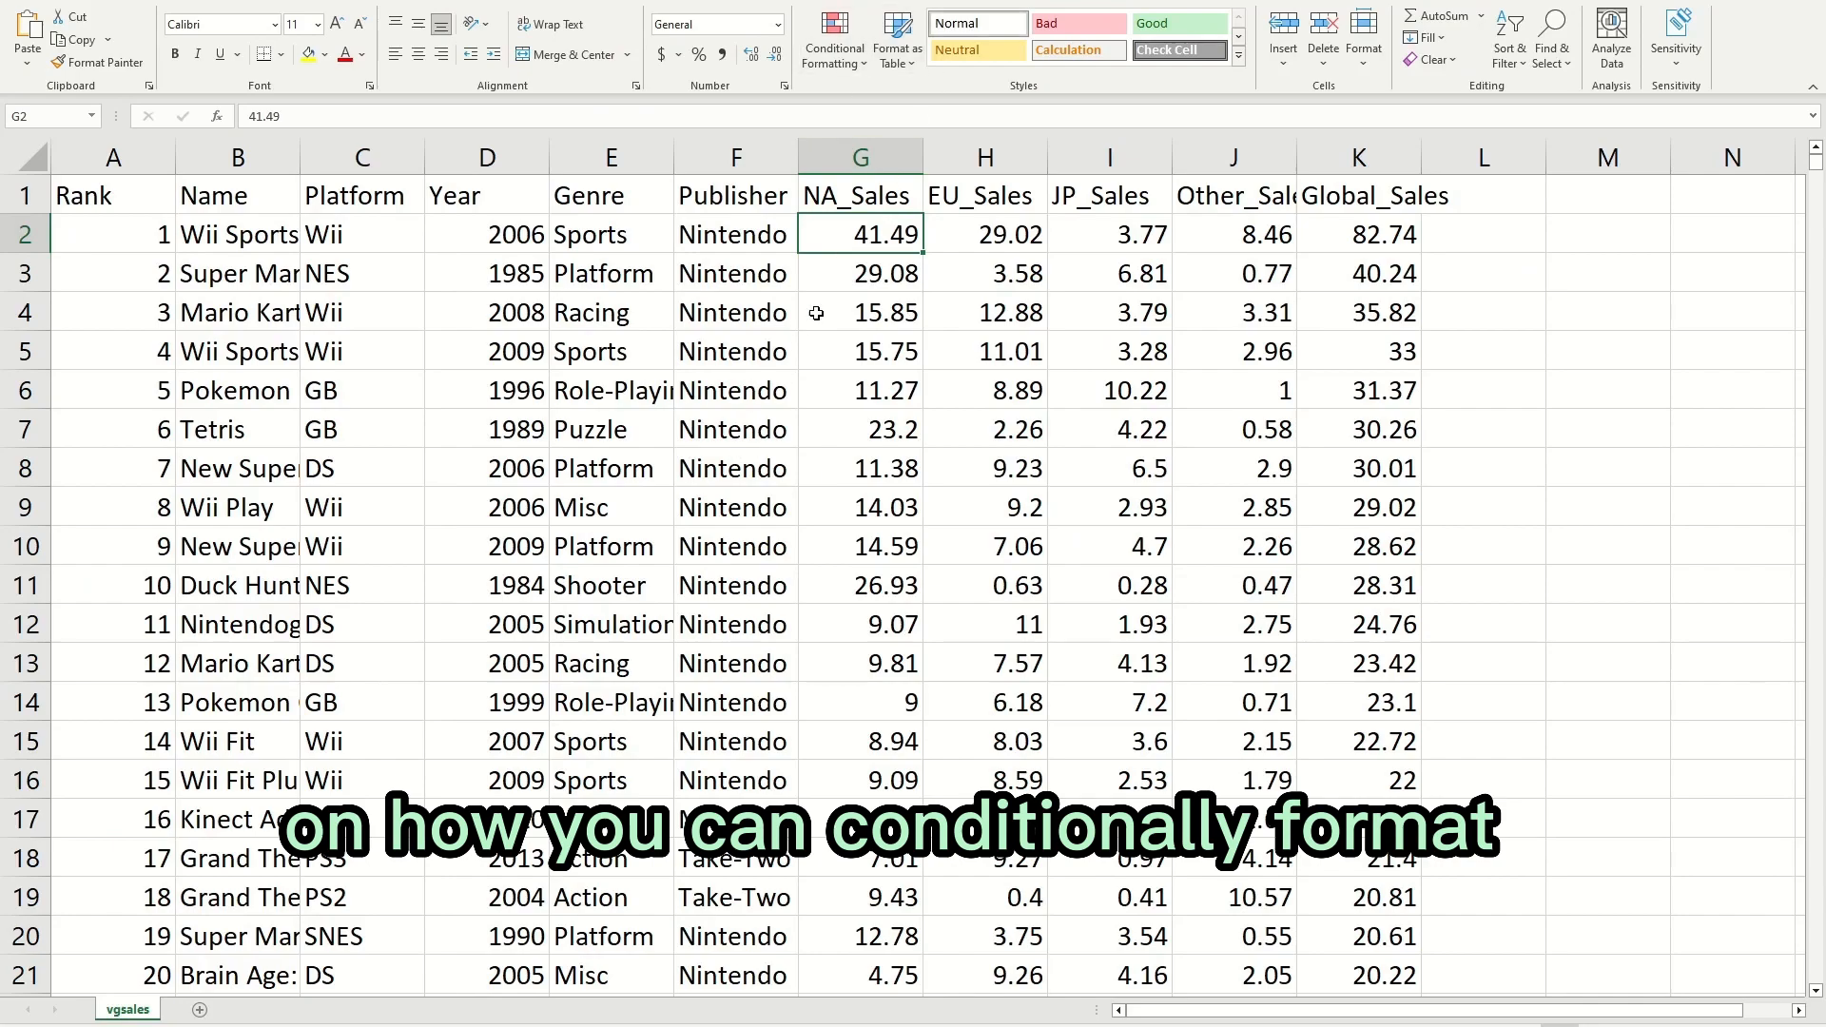
{"action": "scroll", "coordinate": [856, 277], "scroll_direction": "down", "scroll_amount": 3}
{"action": "scroll", "coordinate": [944, 279], "scroll_direction": "down", "scroll_amount": 3}
{"action": "scroll", "coordinate": [937, 276], "scroll_direction": "up", "scroll_amount": 6}
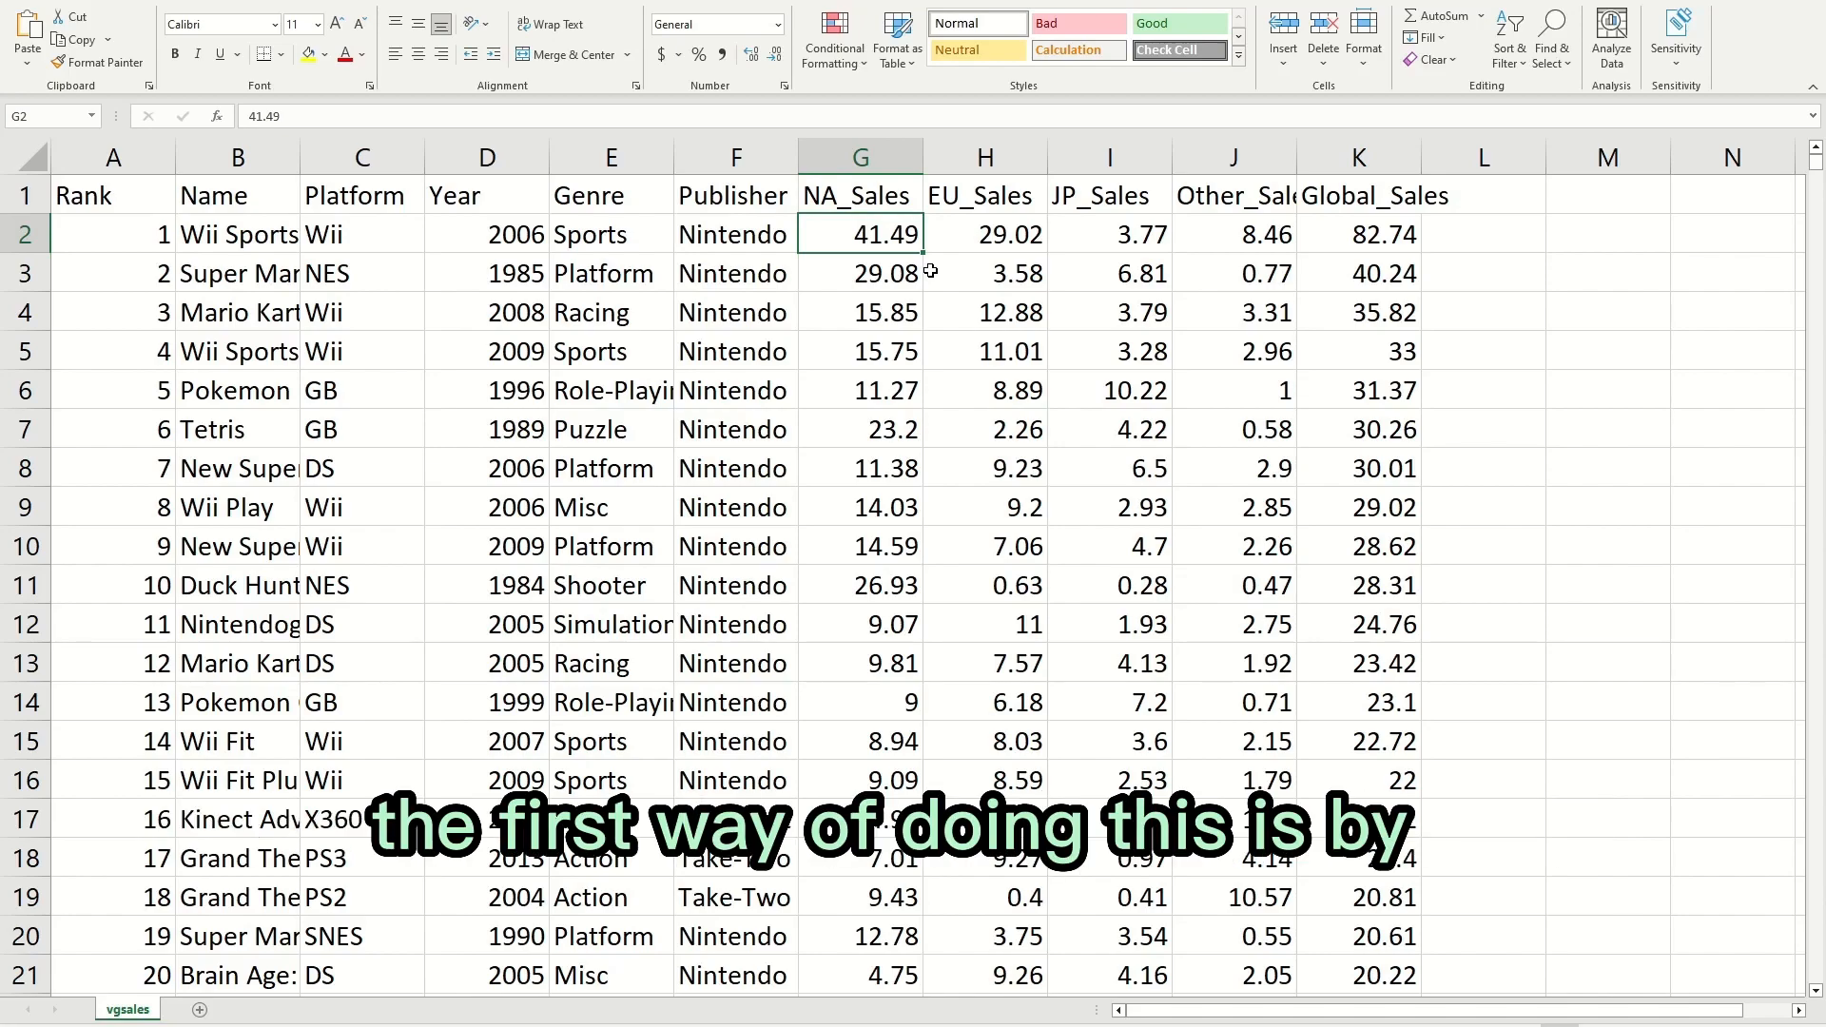
{"action": "scroll", "coordinate": [904, 333], "scroll_direction": "down", "scroll_amount": 5}
{"action": "scroll", "coordinate": [875, 247], "scroll_direction": "up", "scroll_amount": 5}
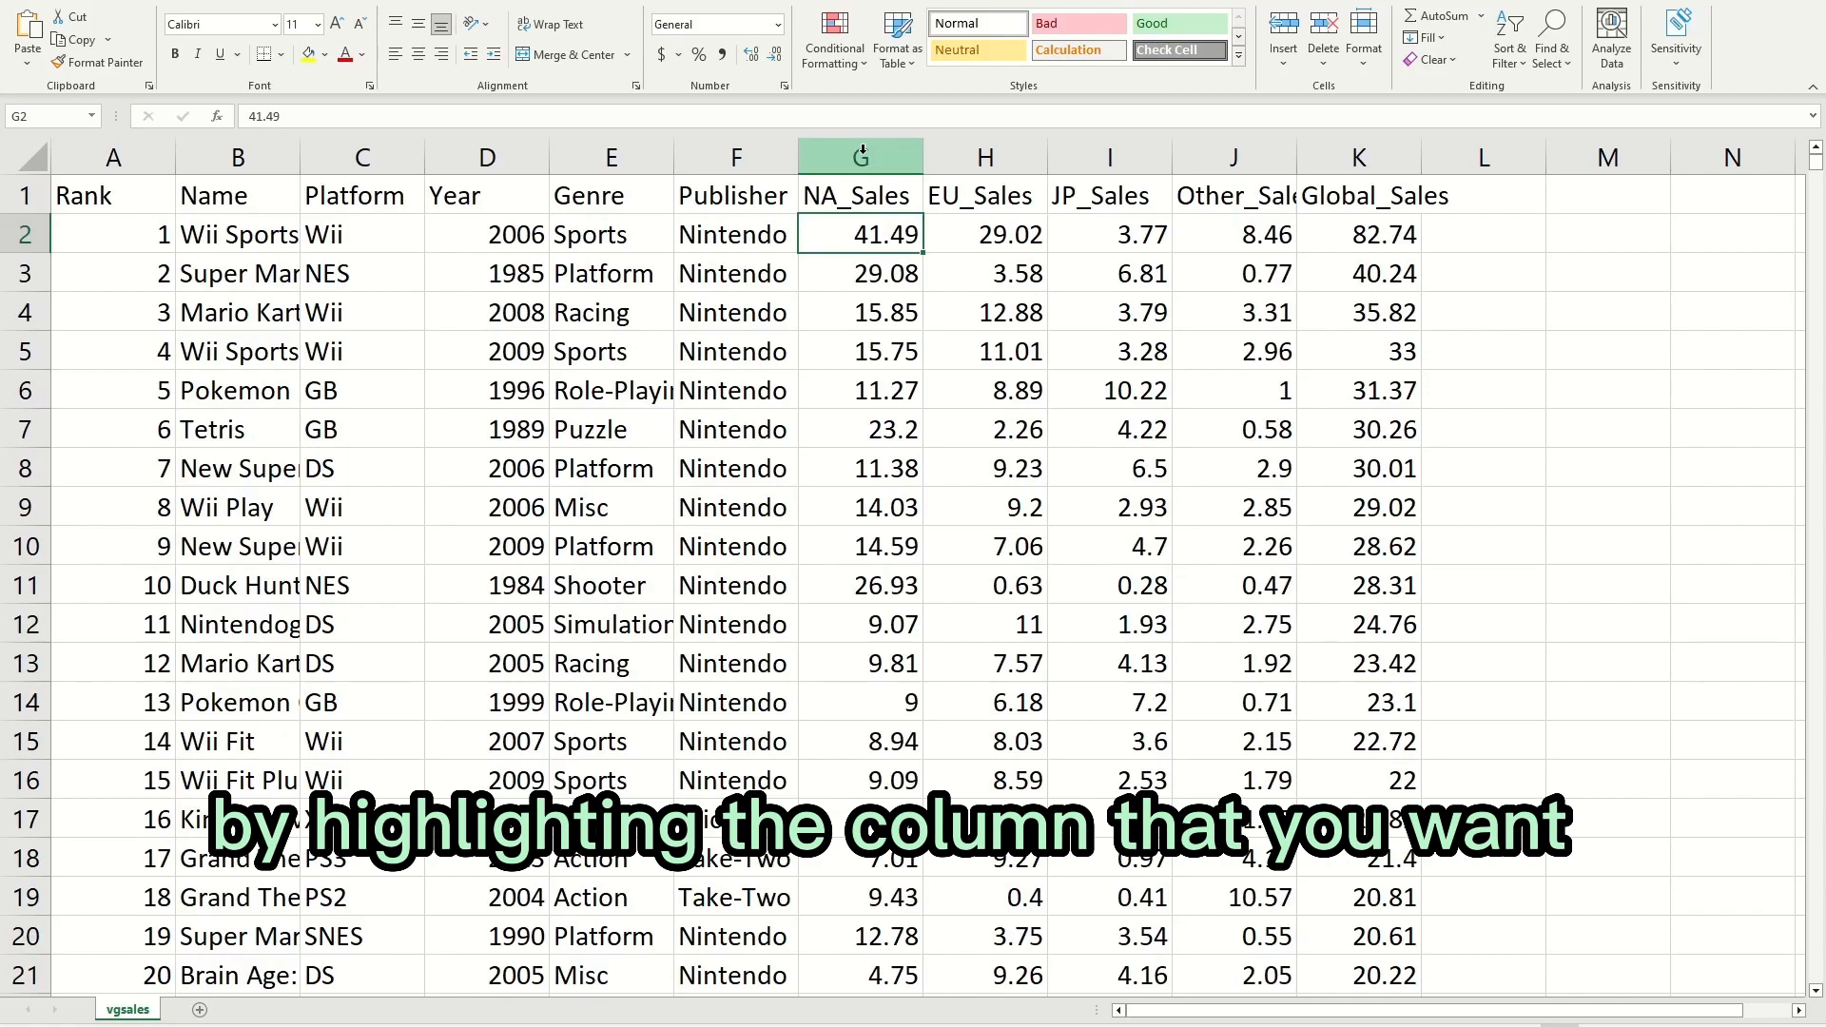
{"action": "scroll", "coordinate": [830, 214], "scroll_direction": "down", "scroll_amount": 2}
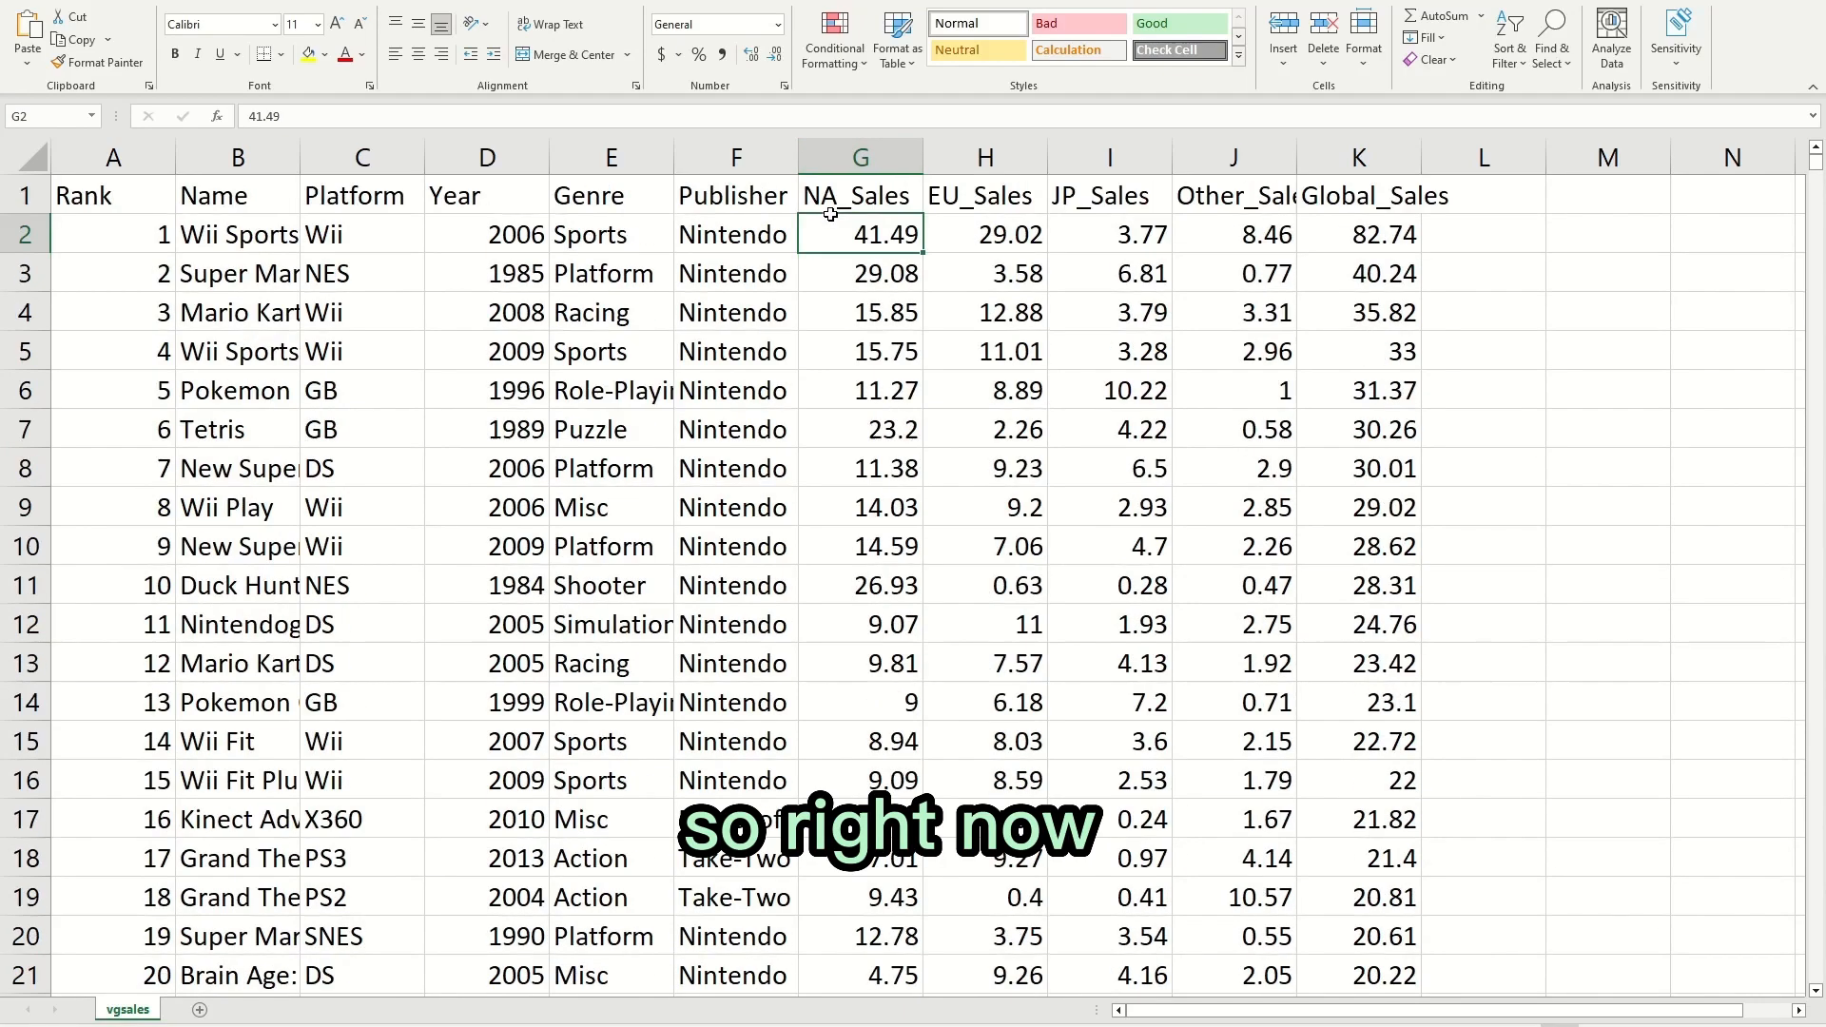
{"action": "scroll", "coordinate": [830, 214], "scroll_direction": "up", "scroll_amount": 2}
{"action": "left_click", "coordinate": [843, 202]}
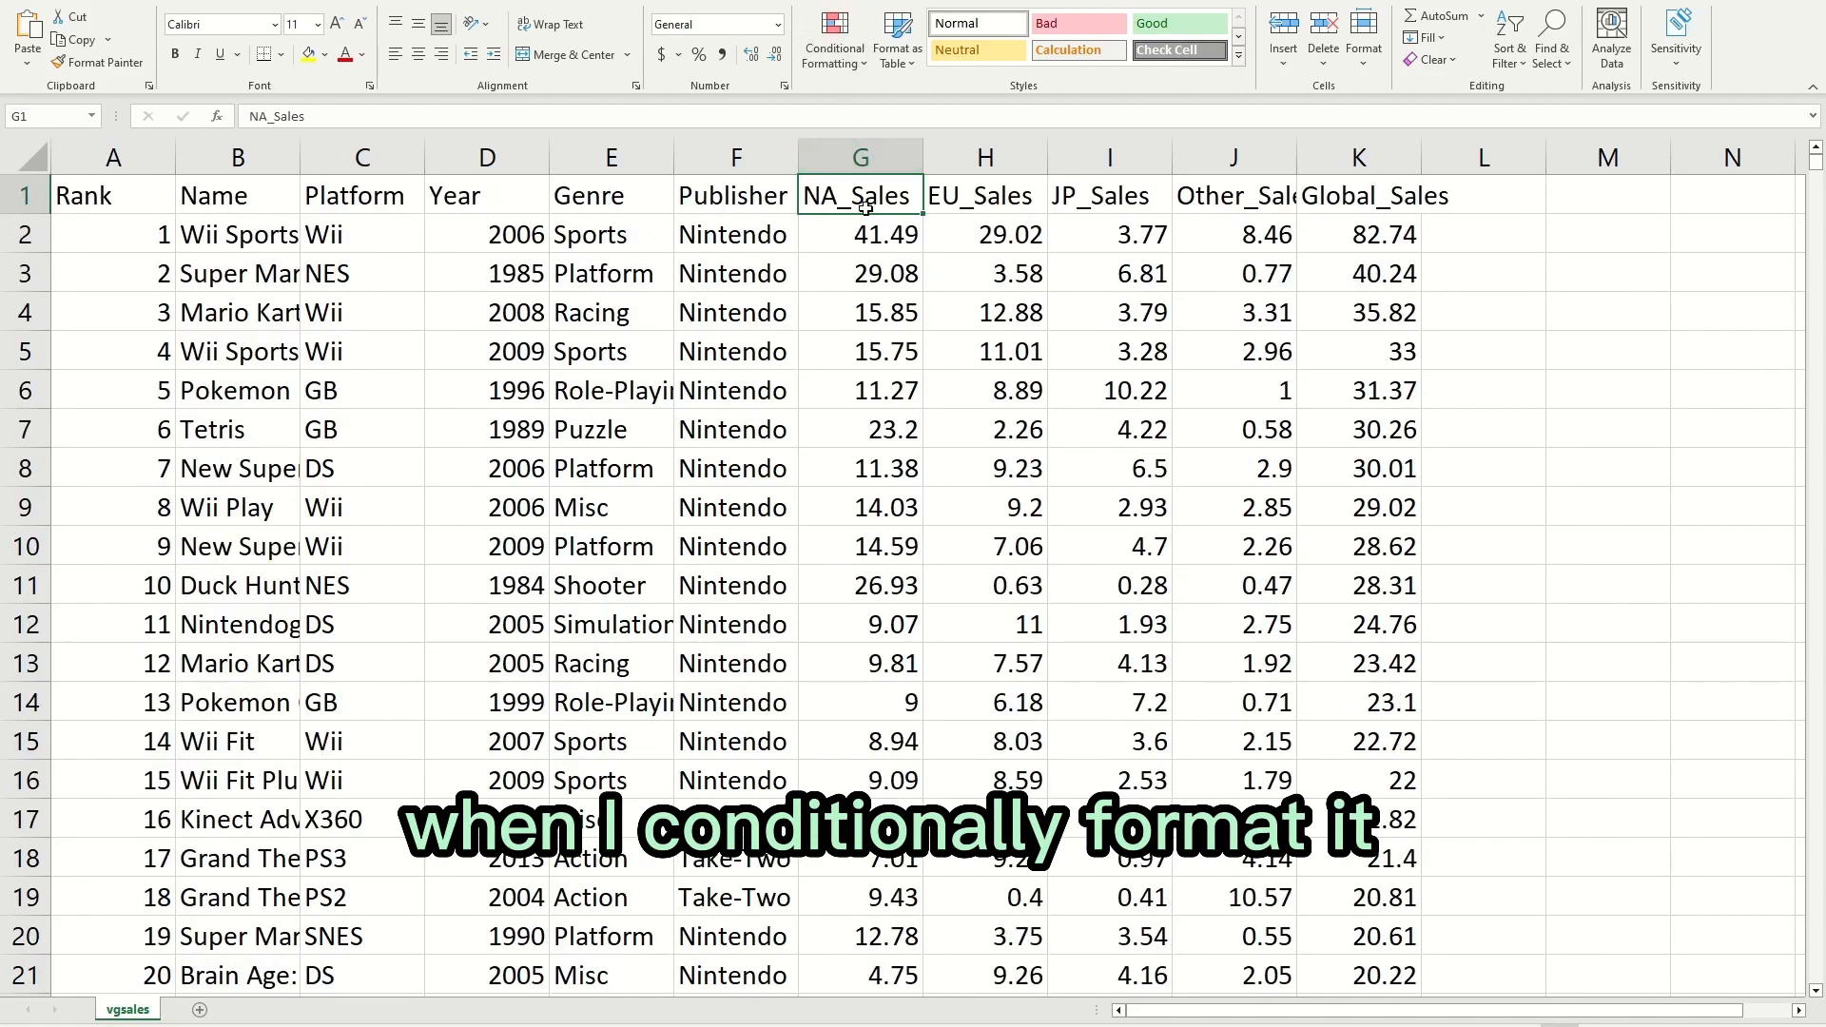
{"action": "scroll", "coordinate": [903, 257], "scroll_direction": "down", "scroll_amount": 5}
{"action": "scroll", "coordinate": [910, 264], "scroll_direction": "up", "scroll_amount": 5}
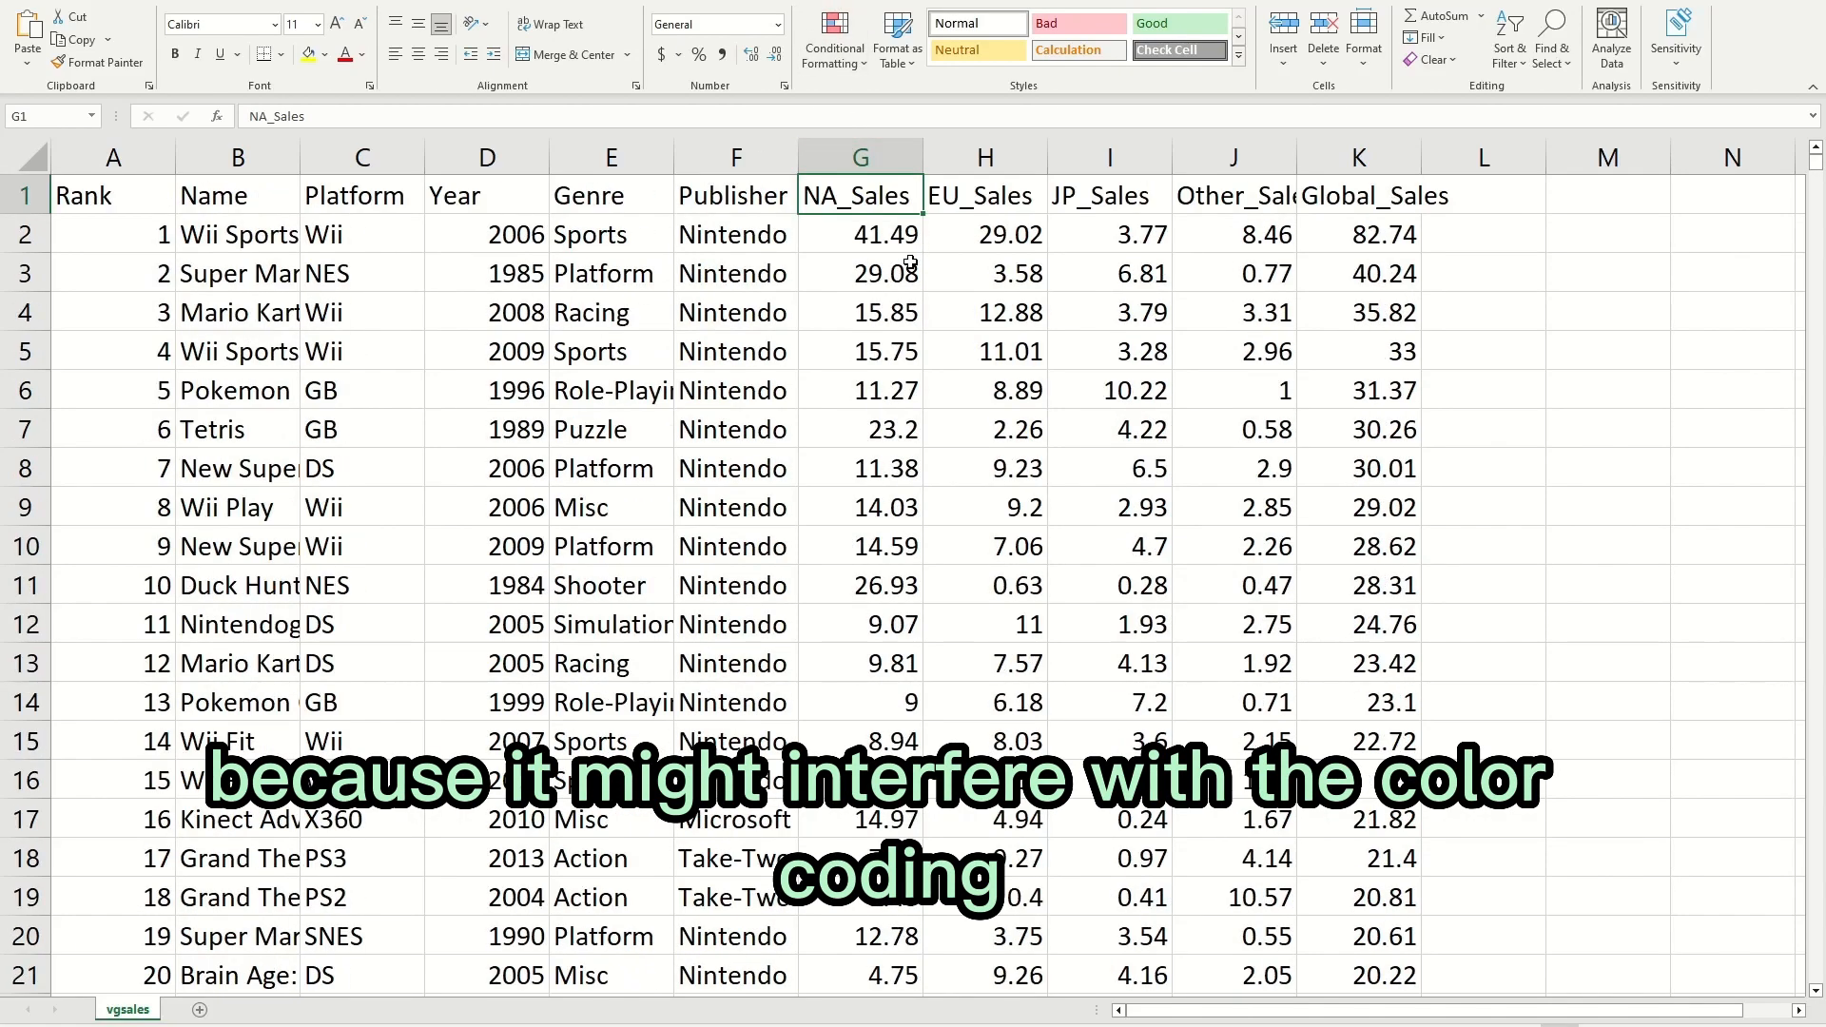
{"action": "left_click", "coordinate": [855, 247]}
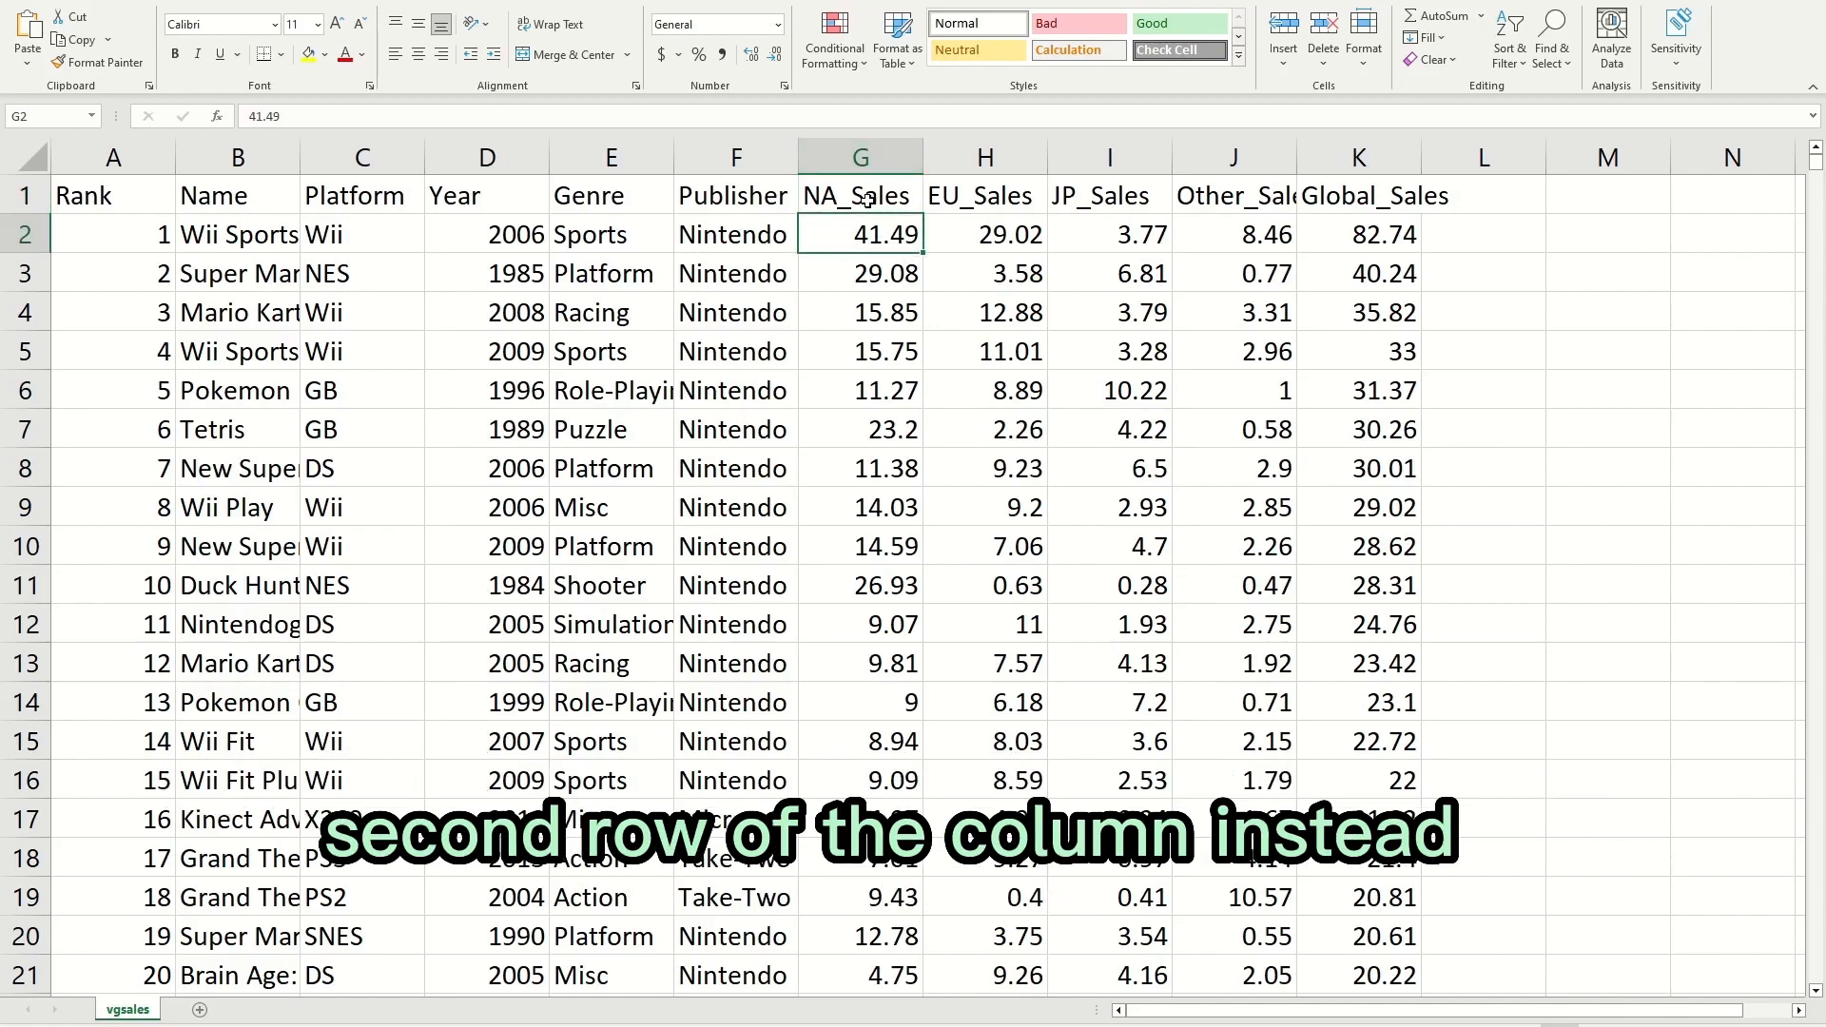
{"action": "left_click", "coordinate": [859, 203]}
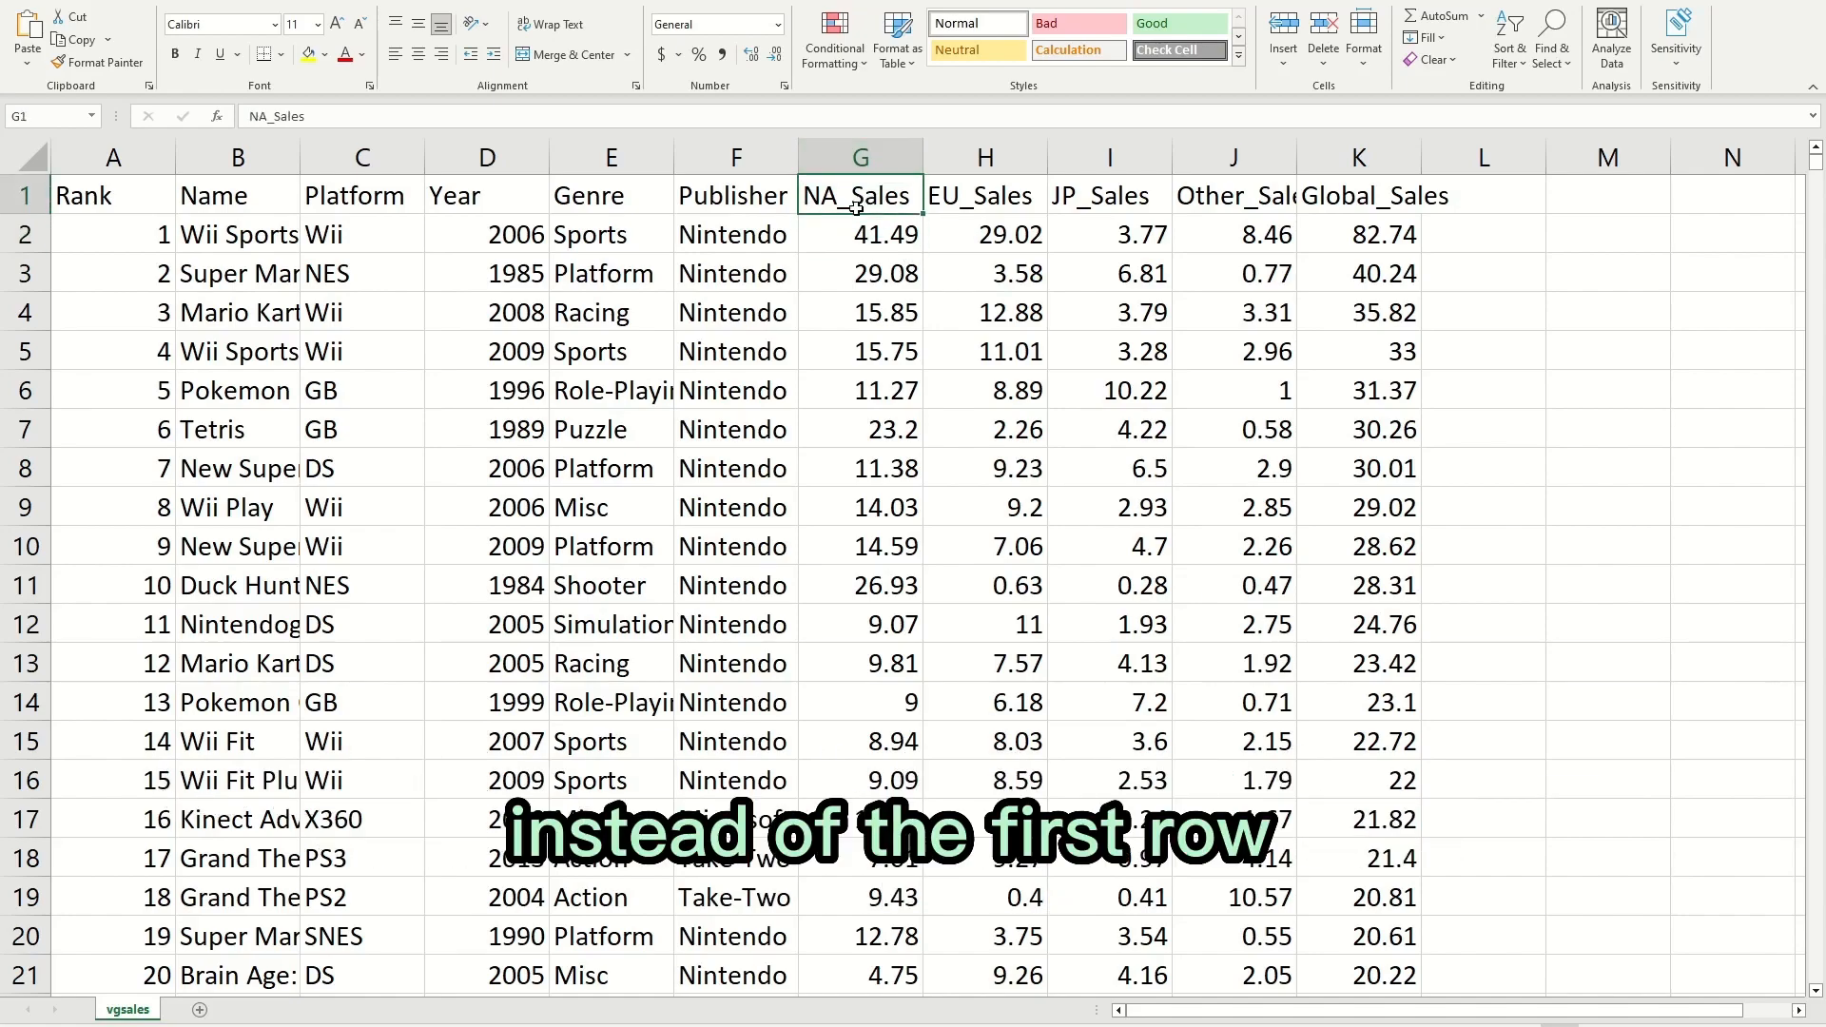
Create a Greater Than highlight rule with a threshold of 30 for all NA_Sales values from G2 down.
{"action": "left_click", "coordinate": [836, 247]}
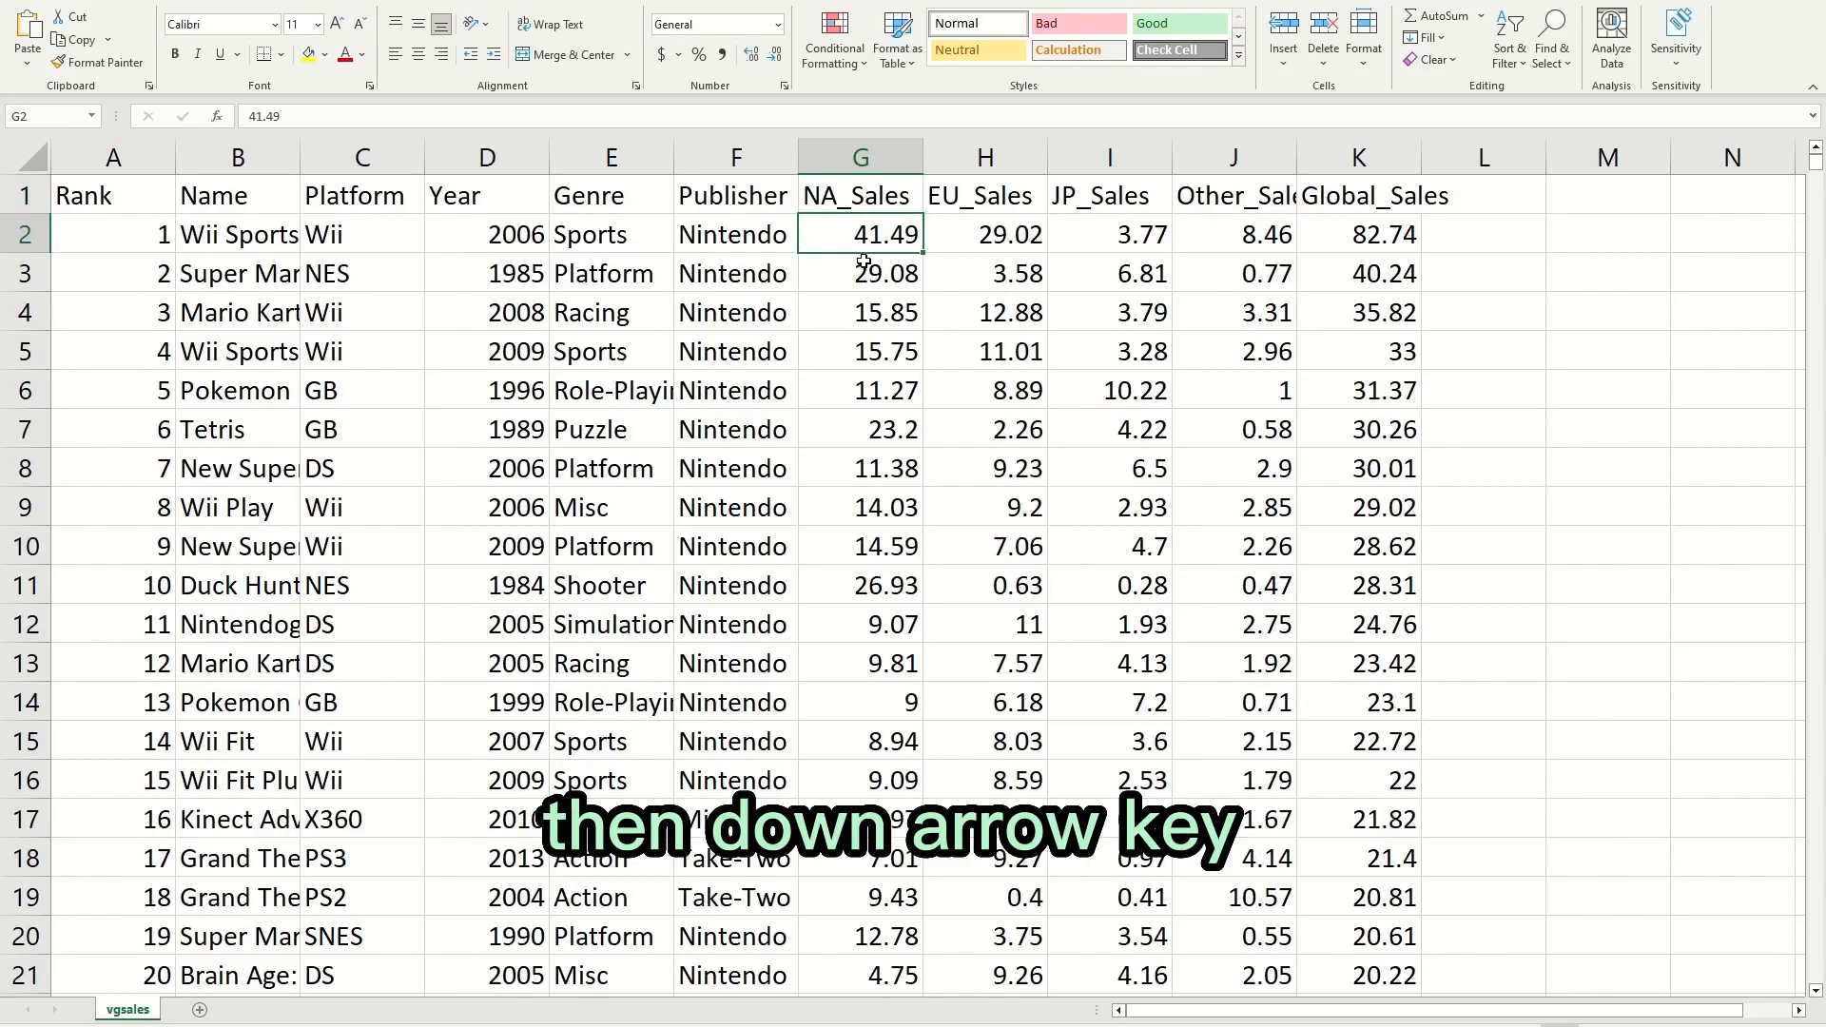
{"action": "key", "text": "ctrl+shift+Down"}
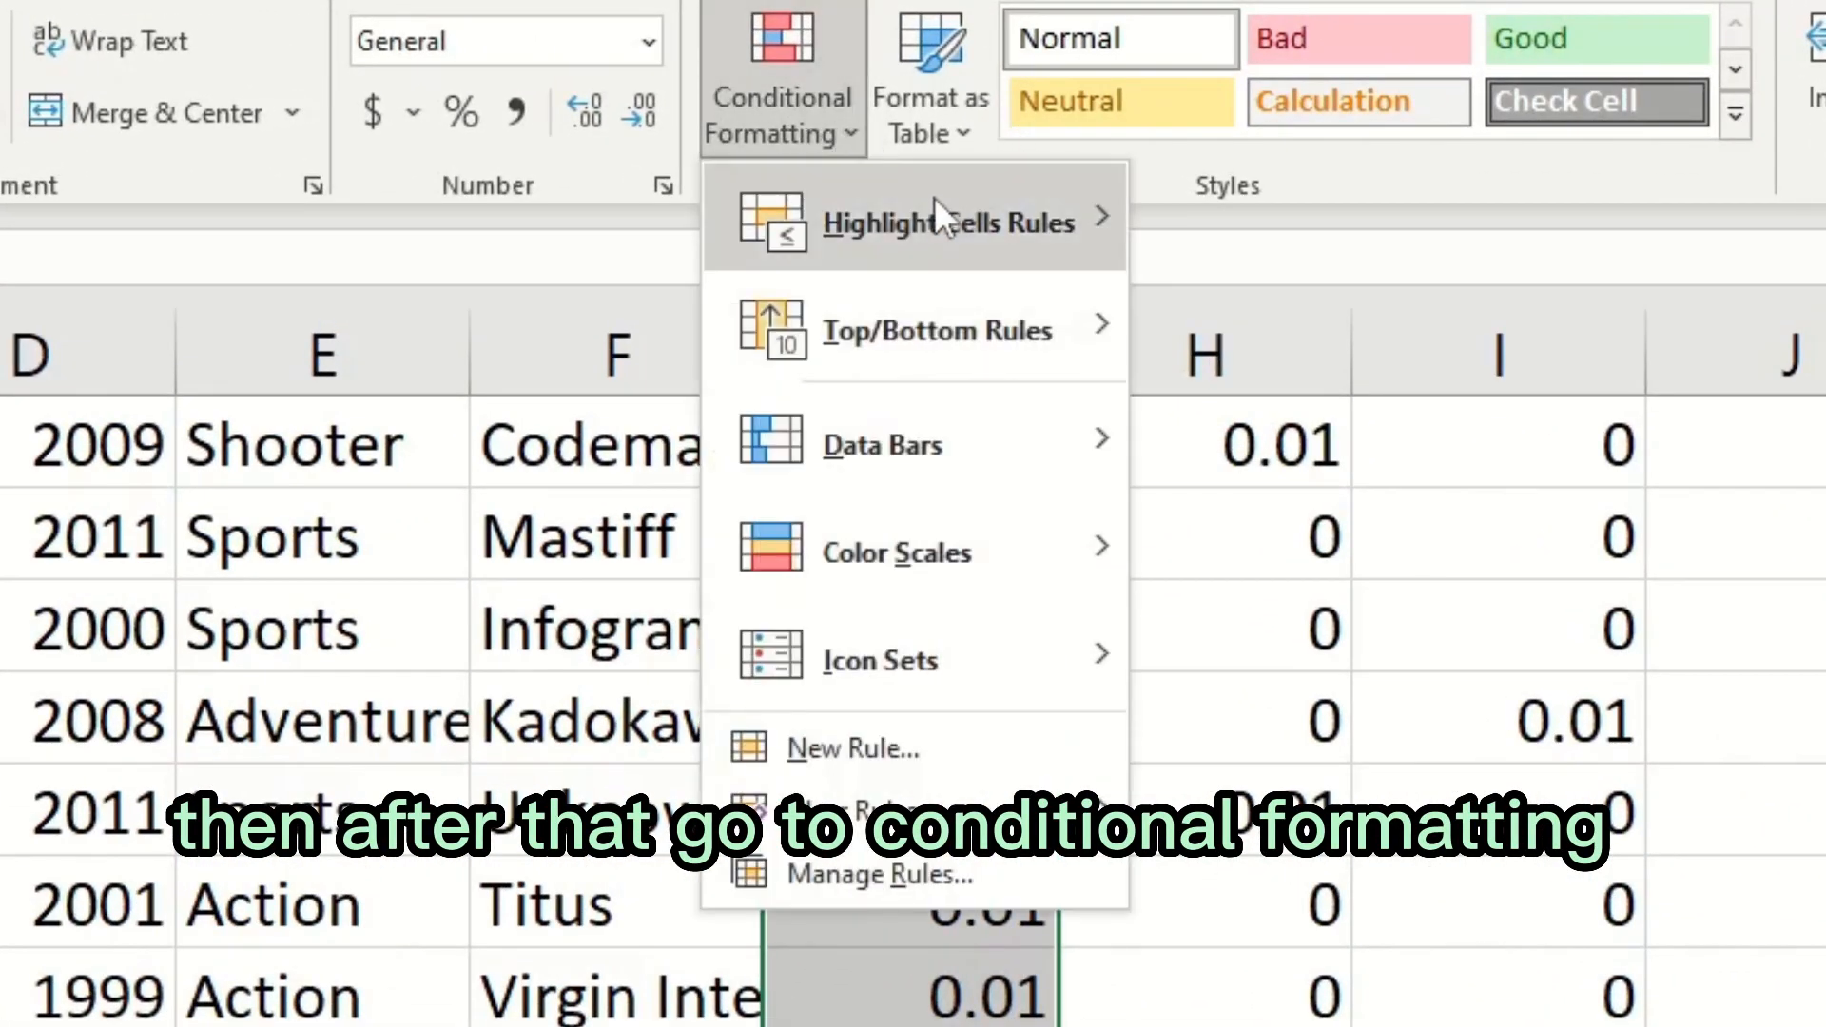
{"action": "mouse_move", "coordinate": [927, 205]}
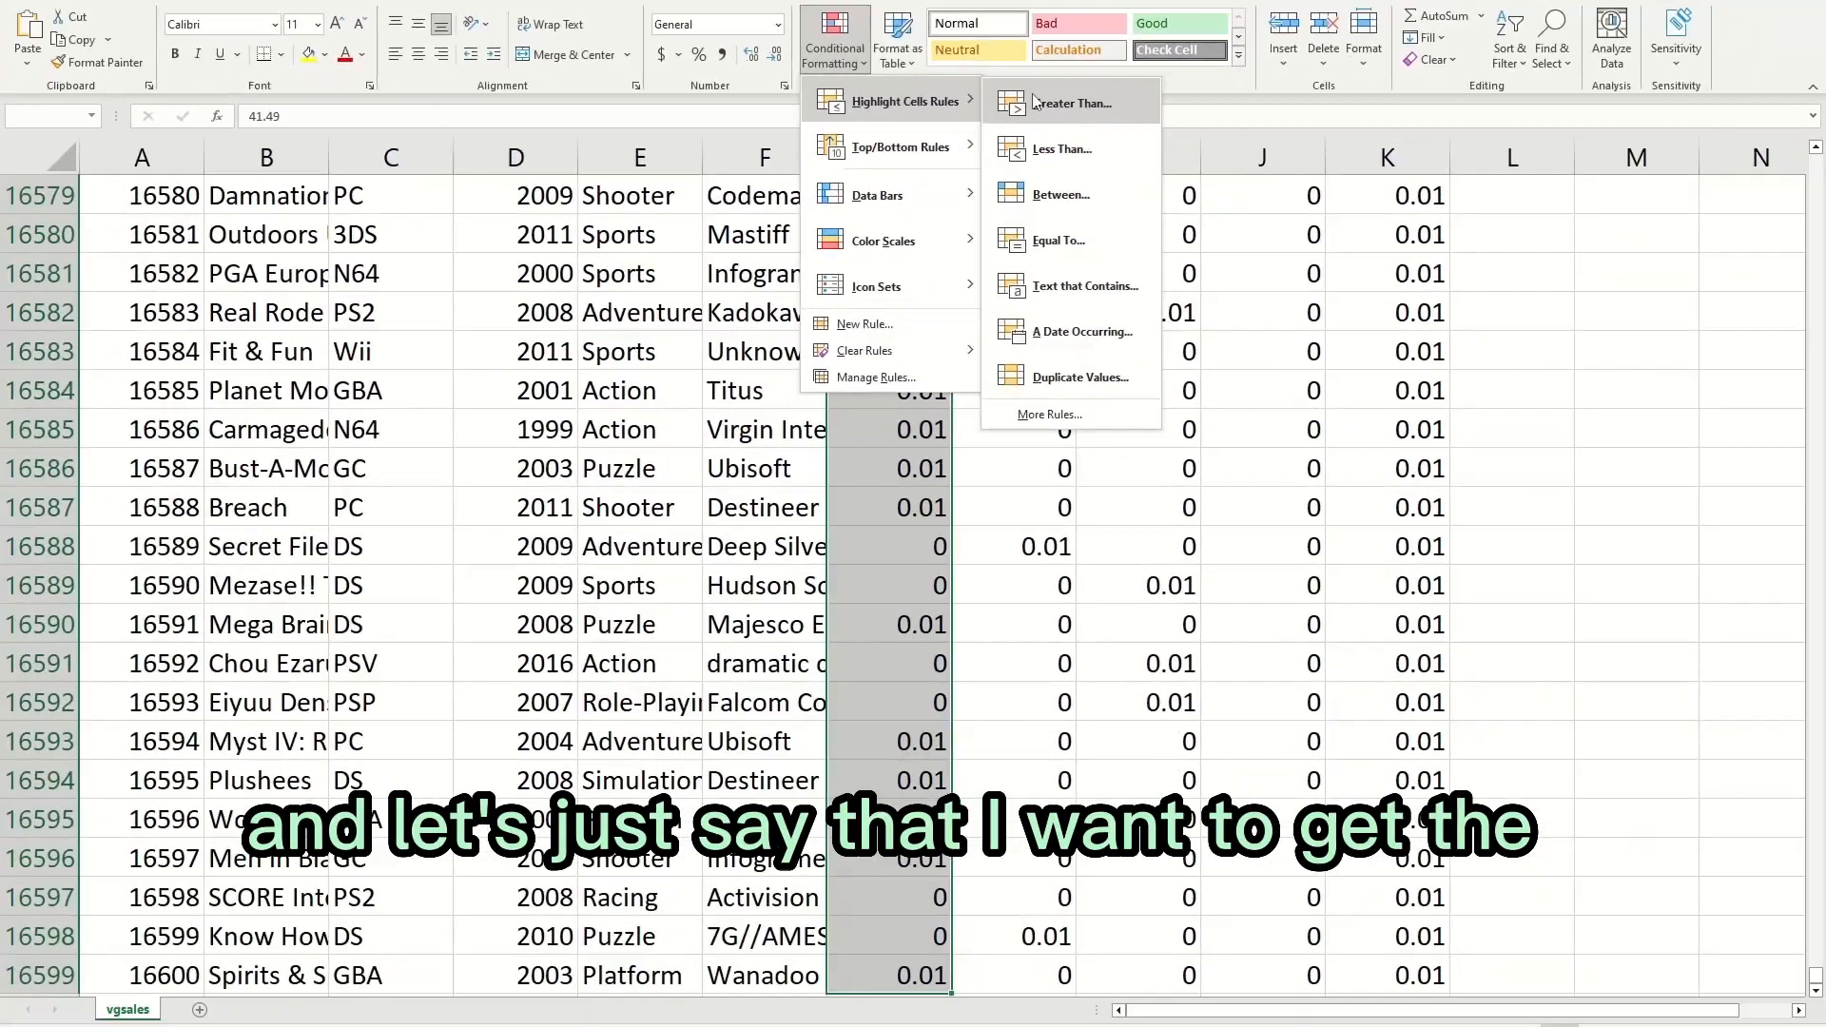
{"action": "left_click", "coordinate": [1133, 152]}
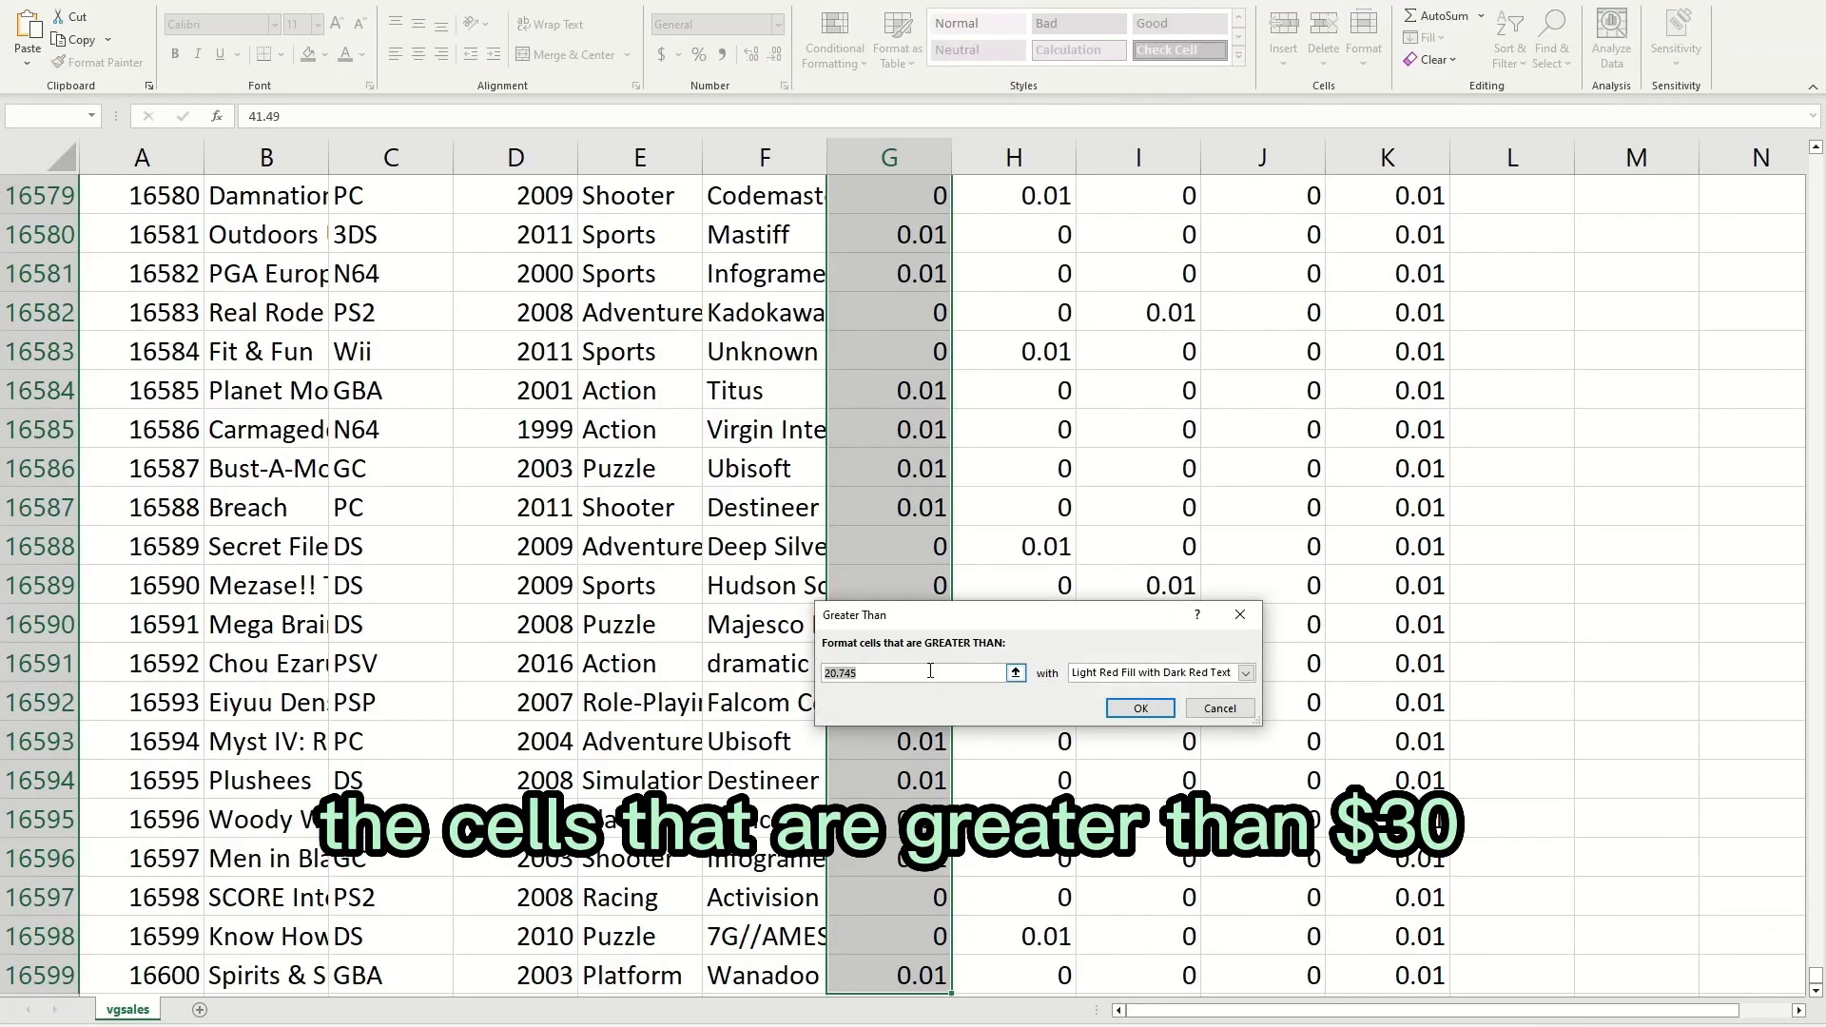
{"action": "type", "text": "3"}
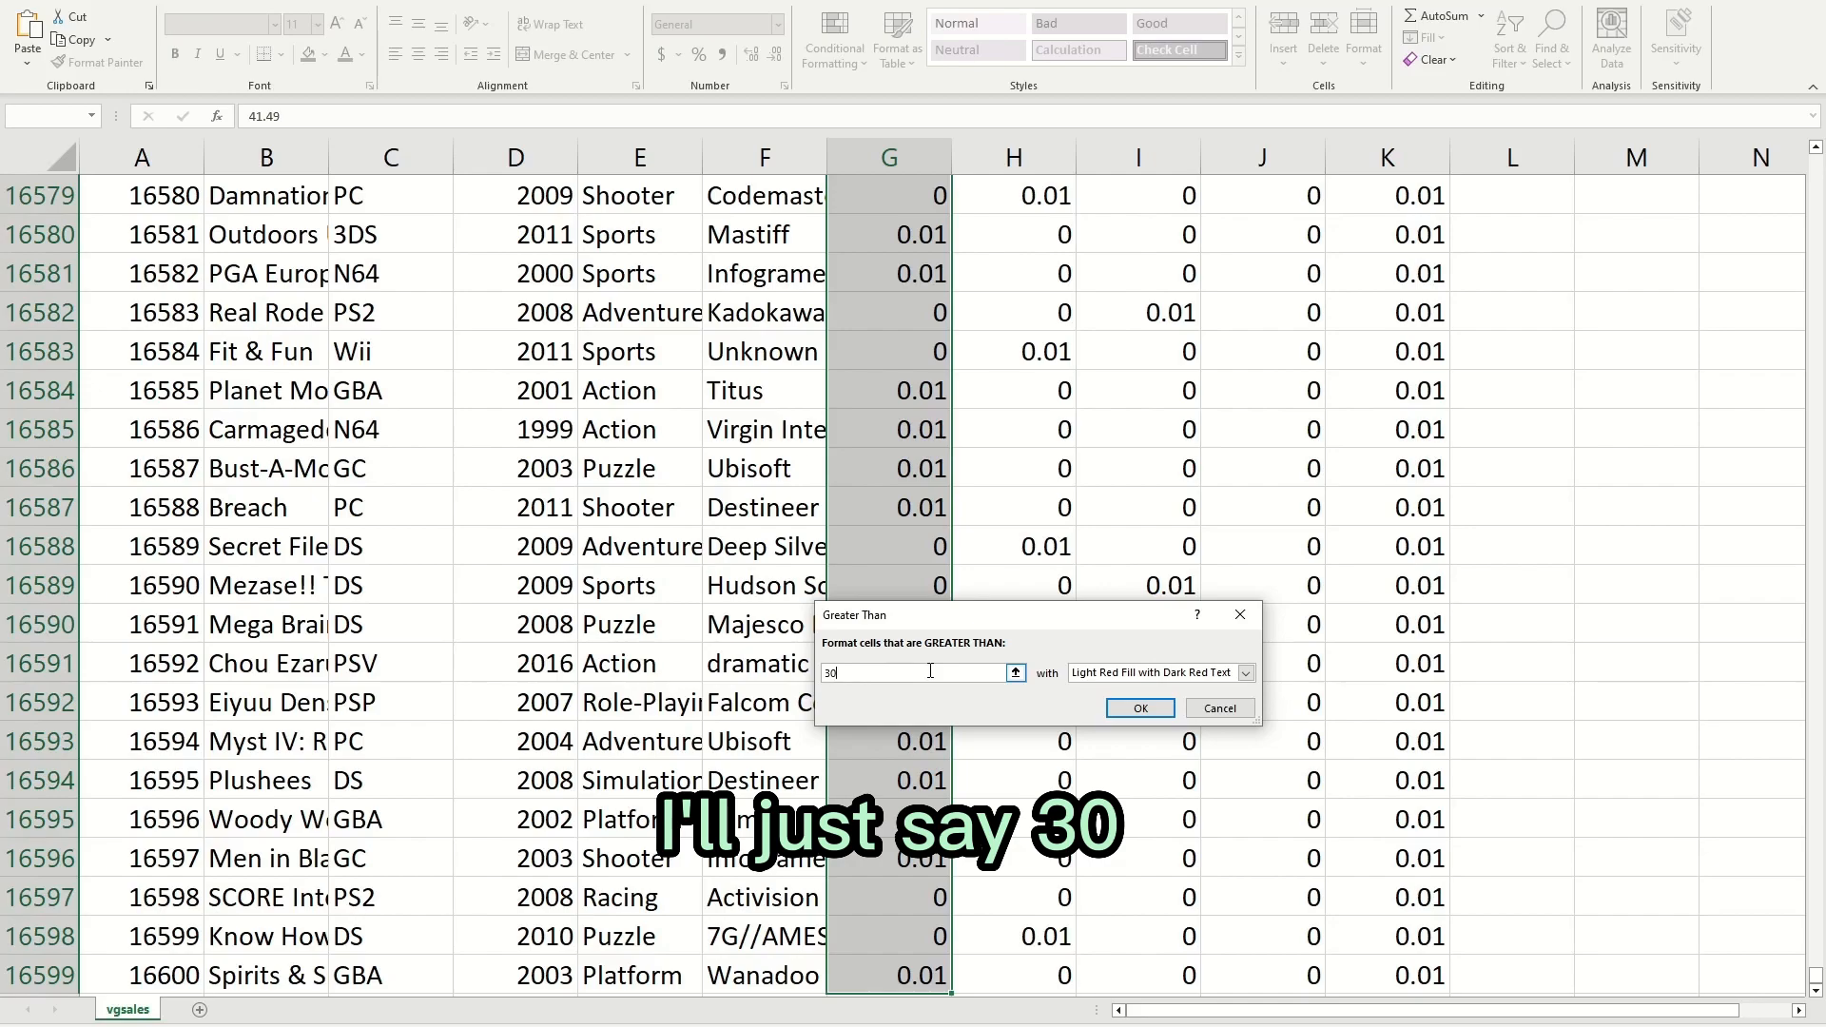
{"action": "type", "text": "0"}
Choose Green Fill with Dark Green Text as the Greater Than rule's format and apply the rule.
{"action": "left_click", "coordinate": [1245, 673]}
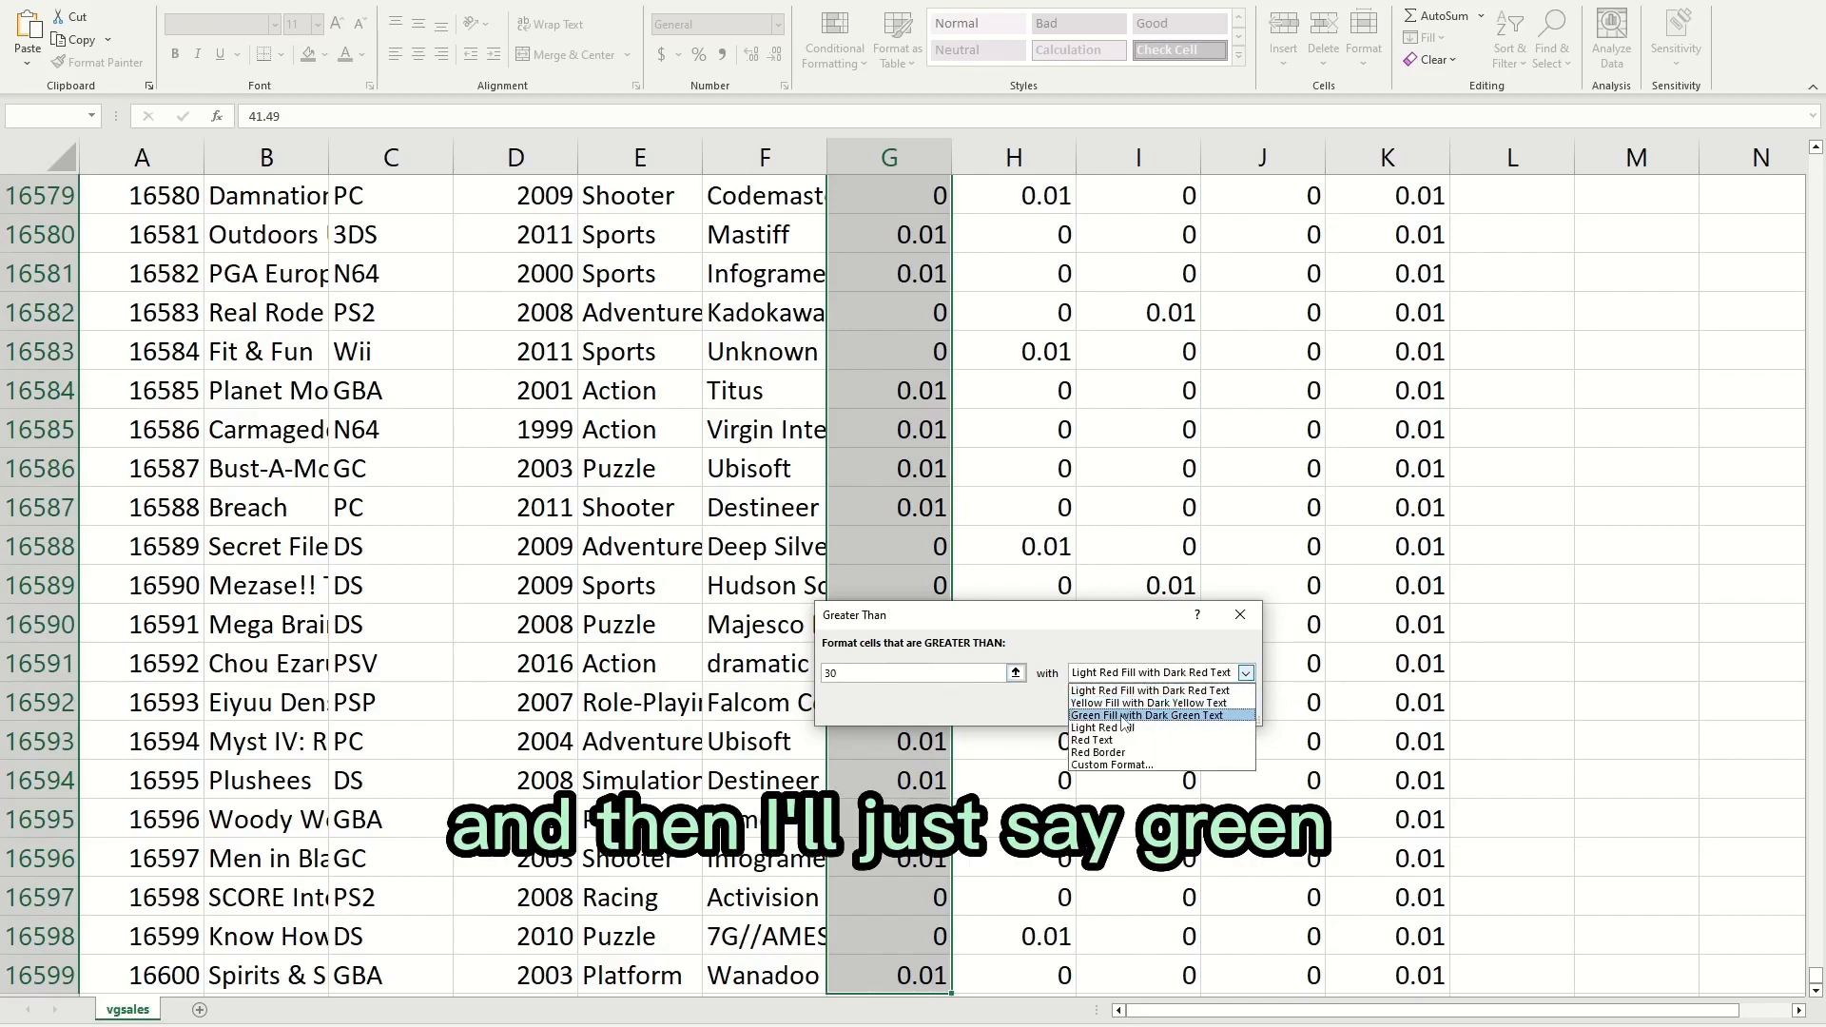
{"action": "left_click", "coordinate": [1123, 716]}
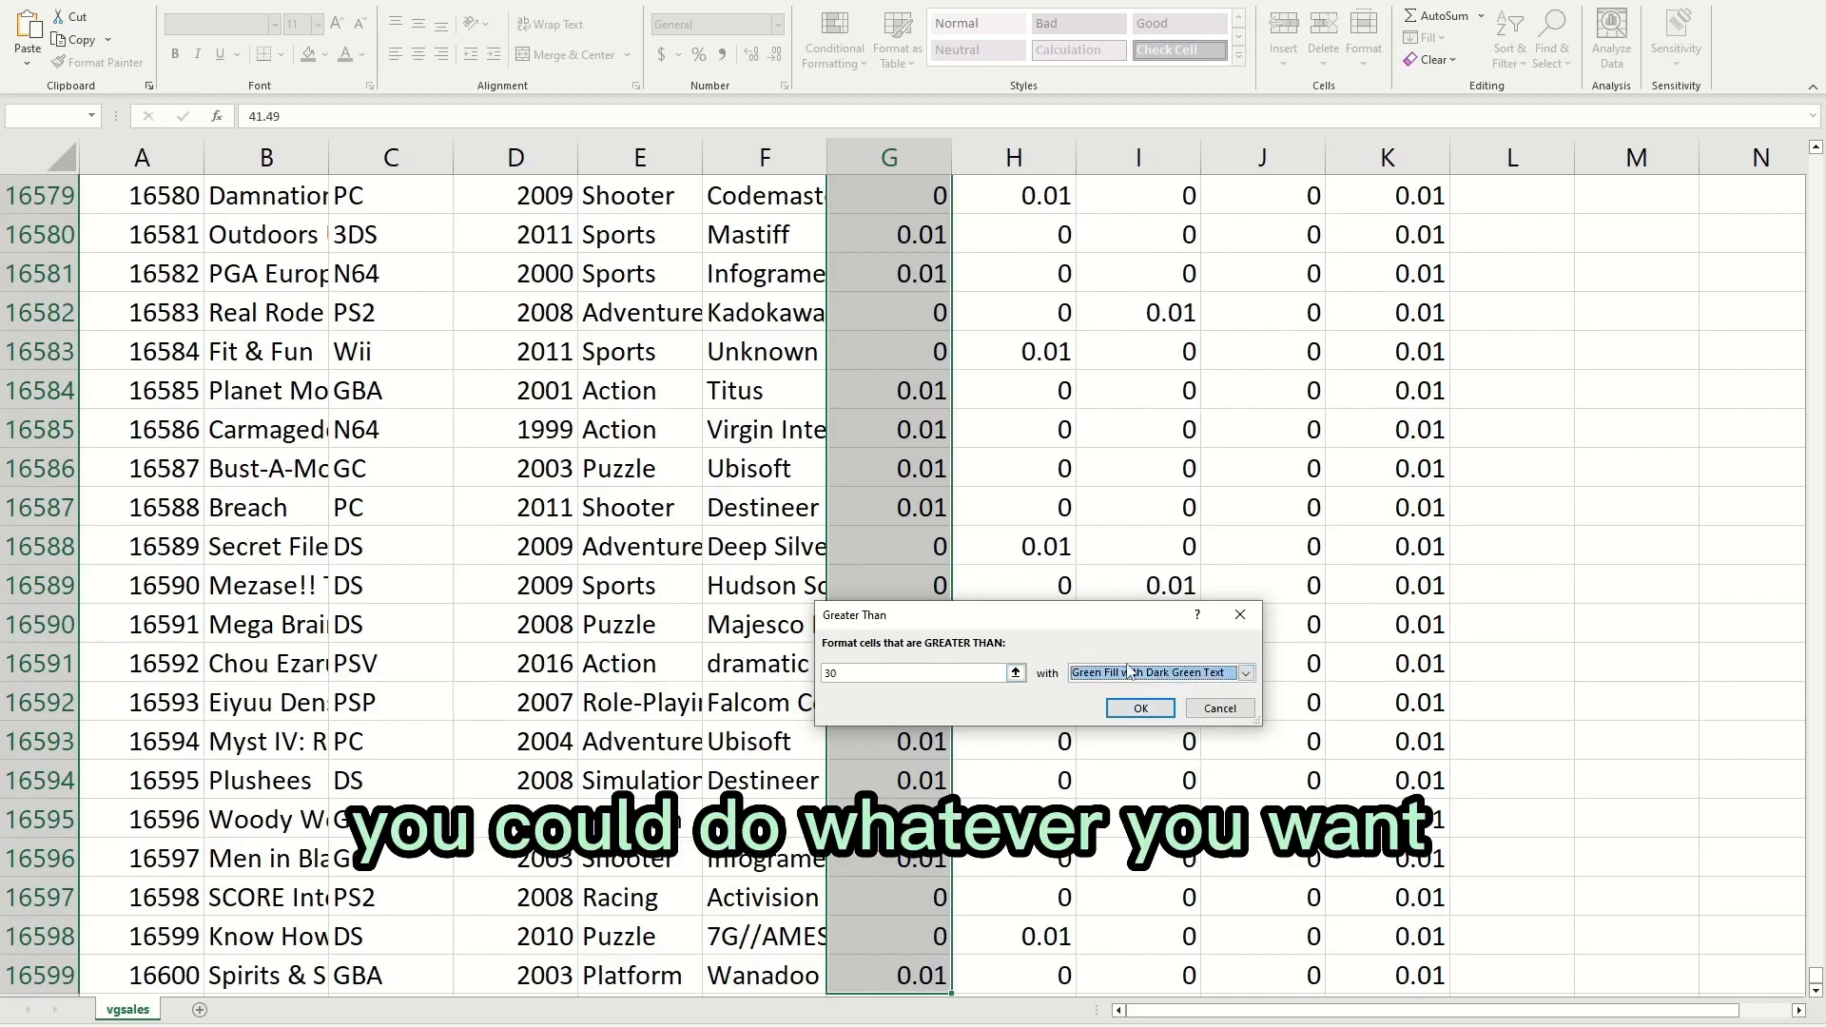
{"action": "left_click", "coordinate": [1128, 672]}
{"action": "left_click", "coordinate": [1127, 715]}
{"action": "left_click", "coordinate": [1138, 708]}
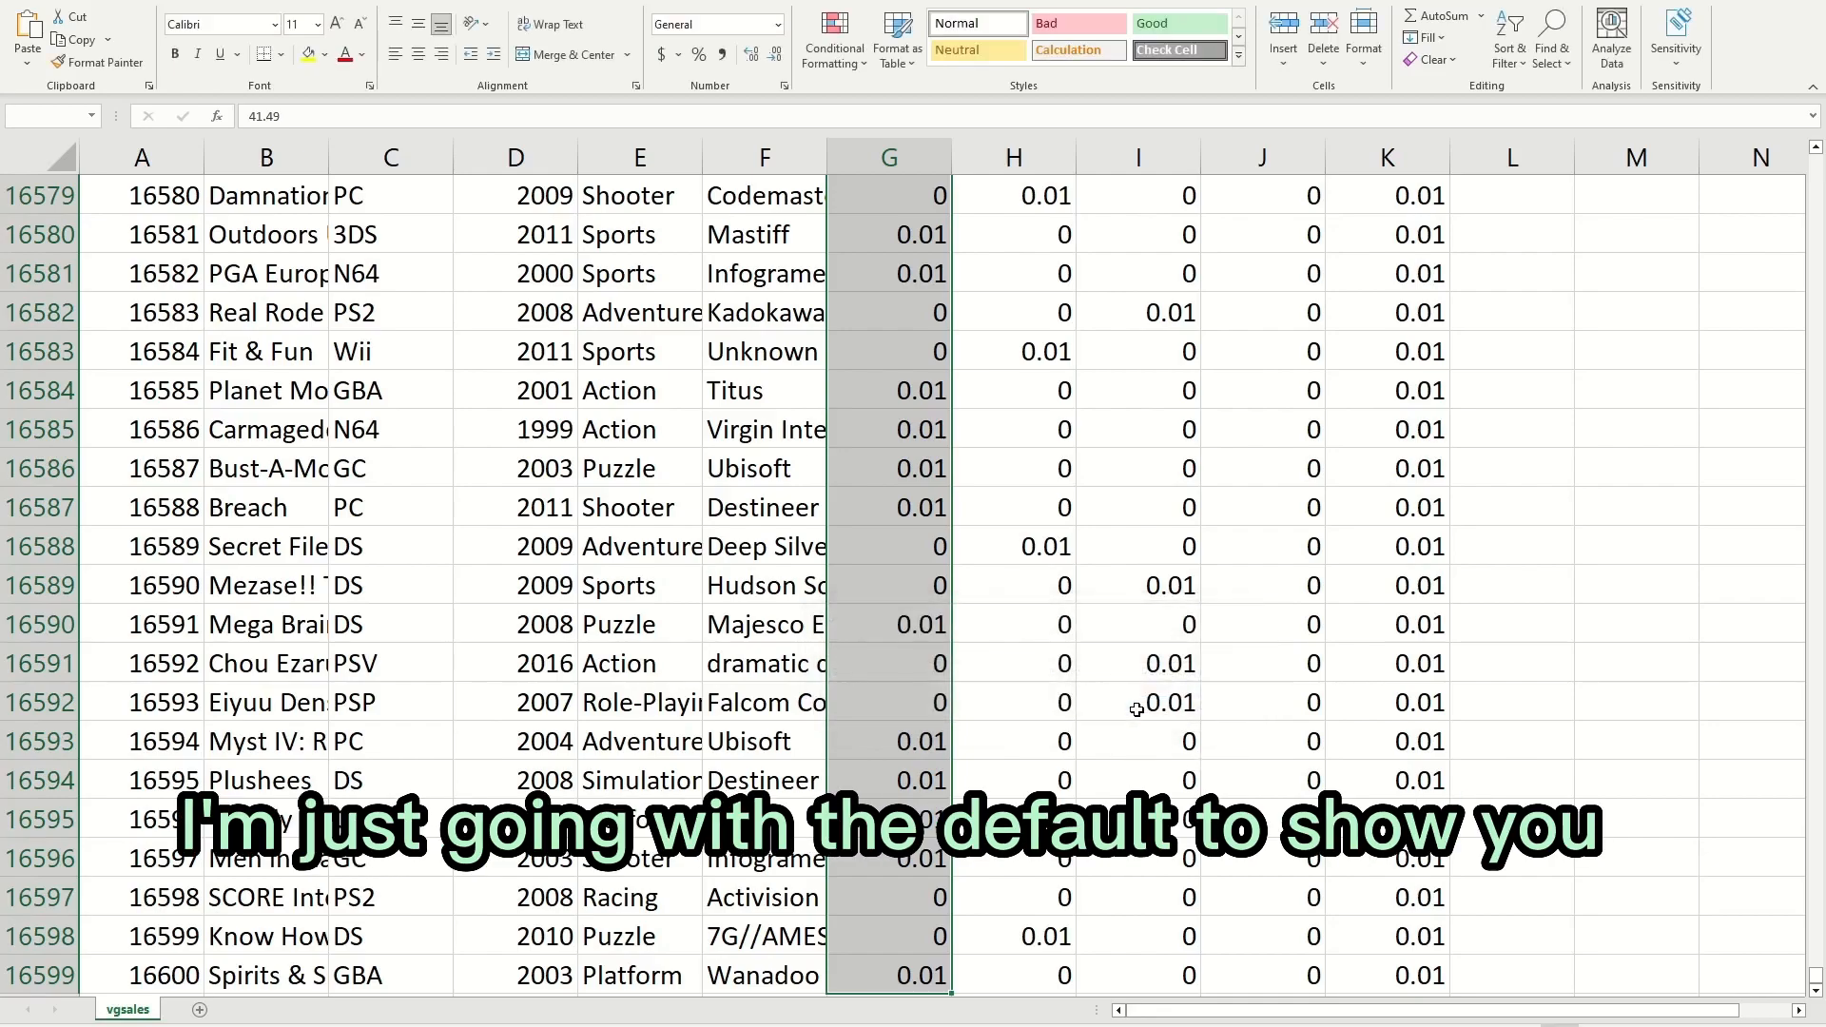
Examine which NA_Sales cells the Greater Than rule highlights, from the start of the data.
{"action": "left_click", "coordinate": [1736, 908]}
{"action": "left_click_drag", "start_coordinate": [1817, 976], "coordinate": [1824, 158]}
{"action": "scroll", "coordinate": [1210, 399], "scroll_direction": "down", "scroll_amount": 20}
{"action": "scroll", "coordinate": [1206, 436], "scroll_direction": "down", "scroll_amount": 20}
{"action": "scroll", "coordinate": [1750, 200], "scroll_direction": "up", "scroll_amount": 20}
{"action": "scroll", "coordinate": [1769, 836], "scroll_direction": "up", "scroll_amount": 7}
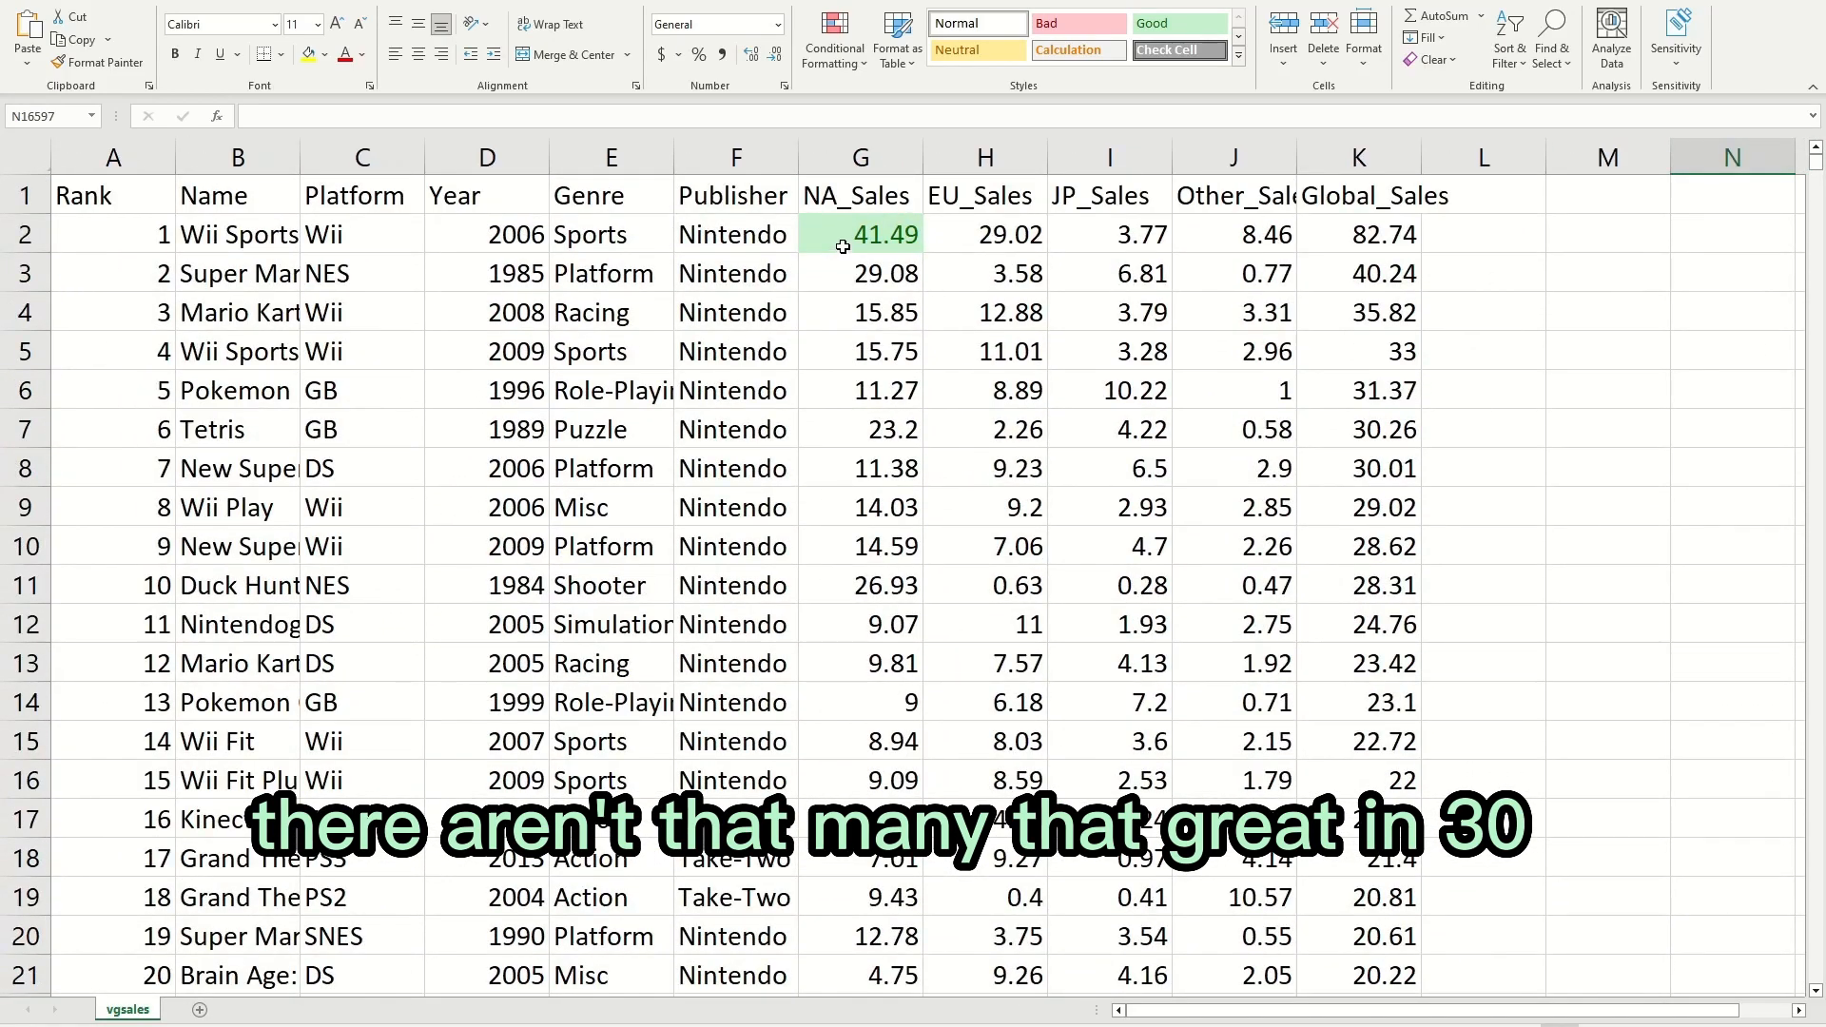
{"action": "left_click", "coordinate": [861, 390]}
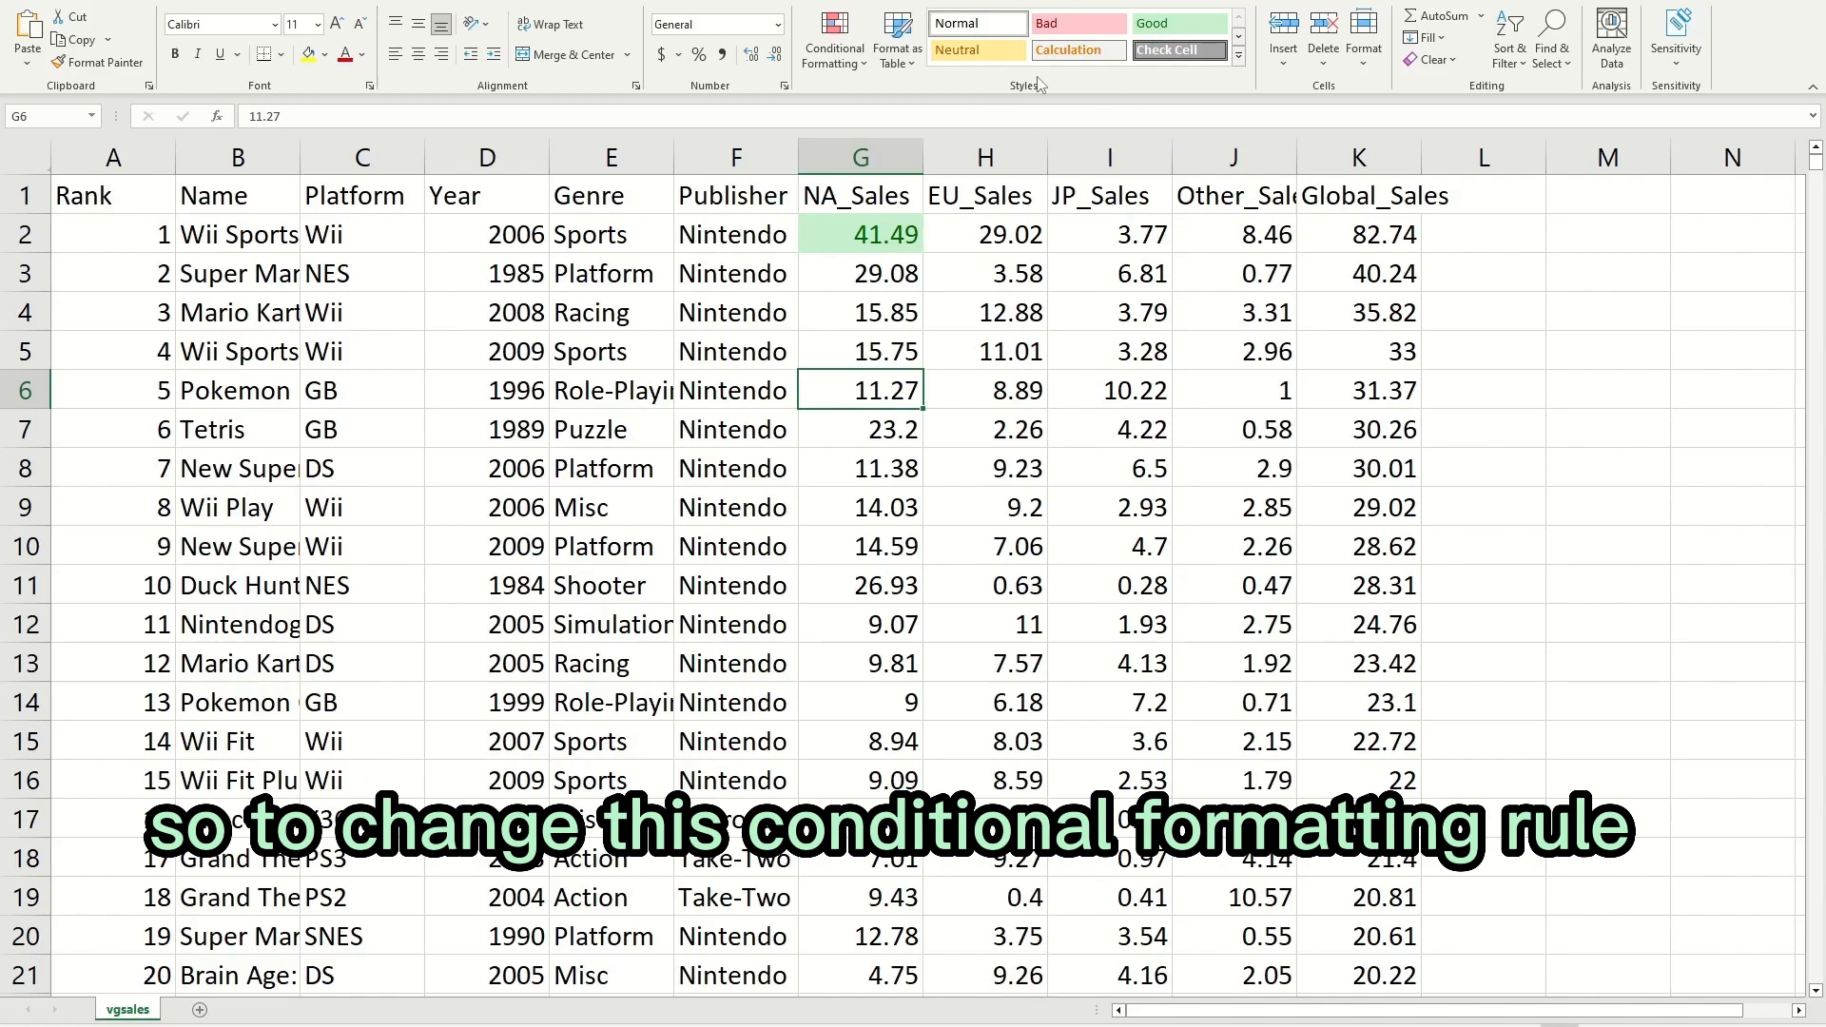
Edit the Greater Than rule on the NA_Sales values from G2 down, setting its threshold to 5, and apply it.
{"action": "left_click", "coordinate": [826, 239]}
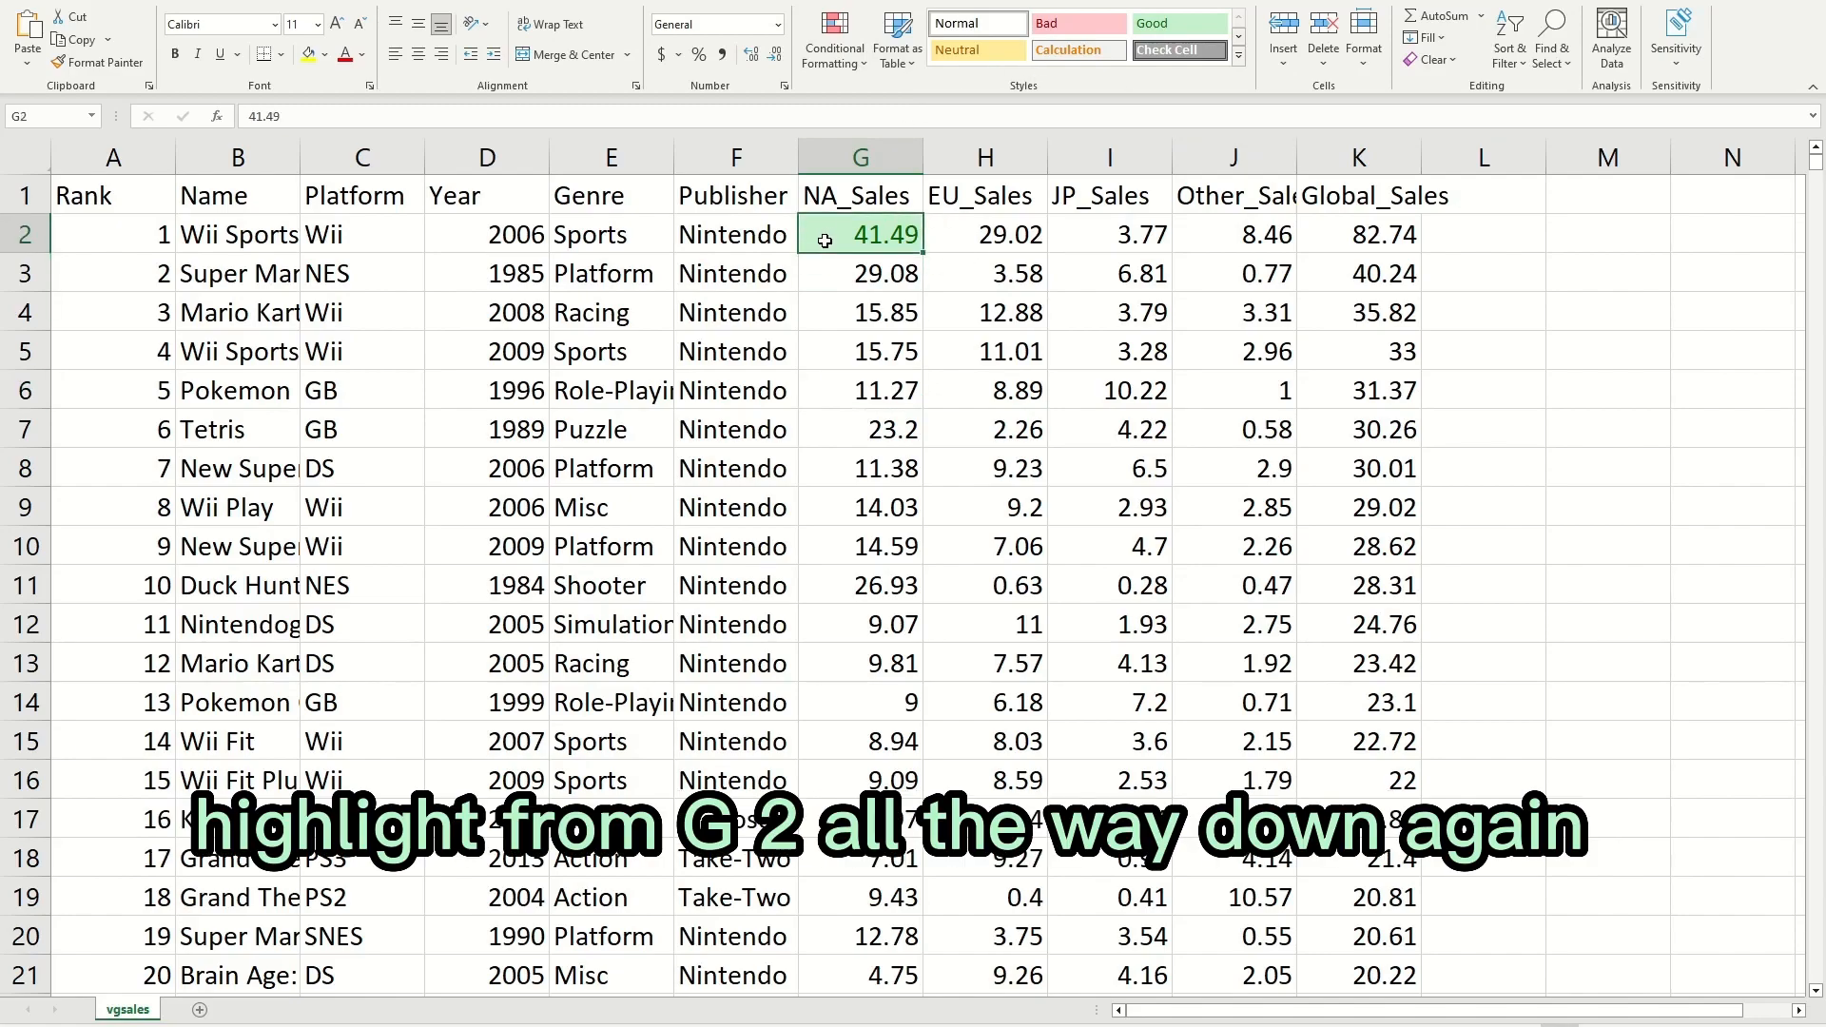
{"action": "key", "text": "ctrl+shift+Down"}
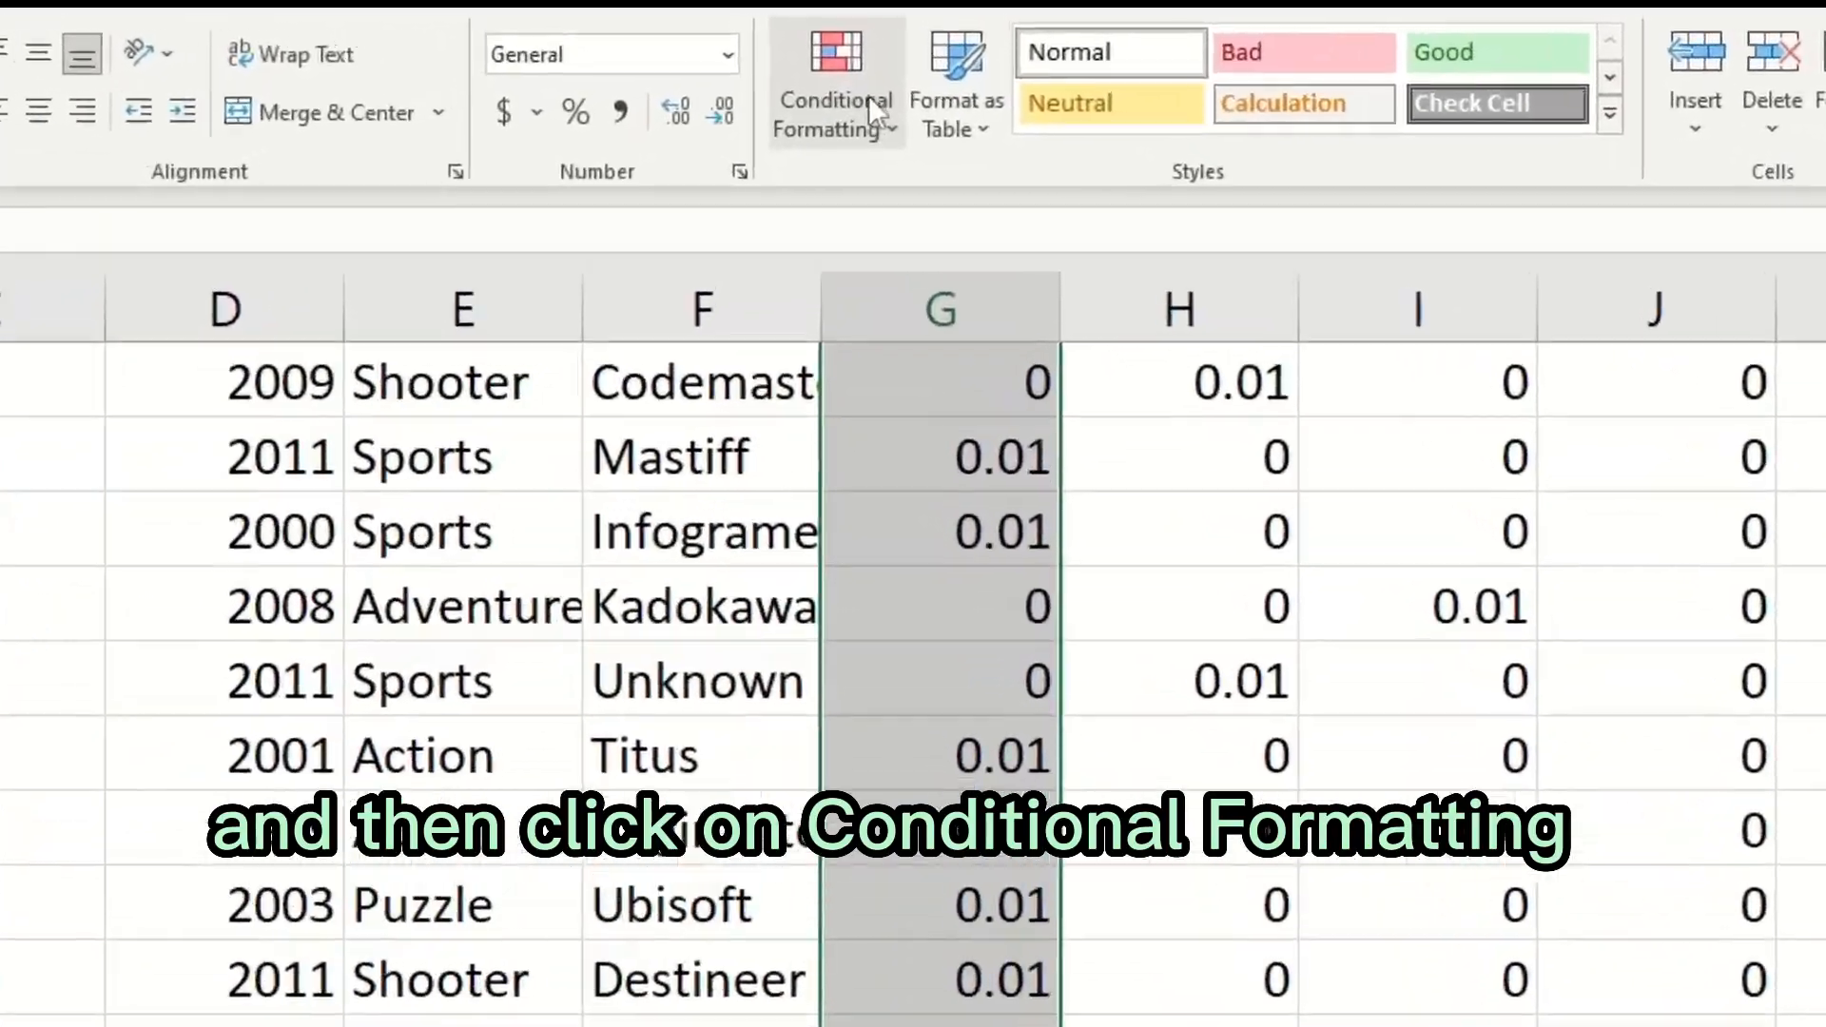
{"action": "left_click", "coordinate": [856, 47]}
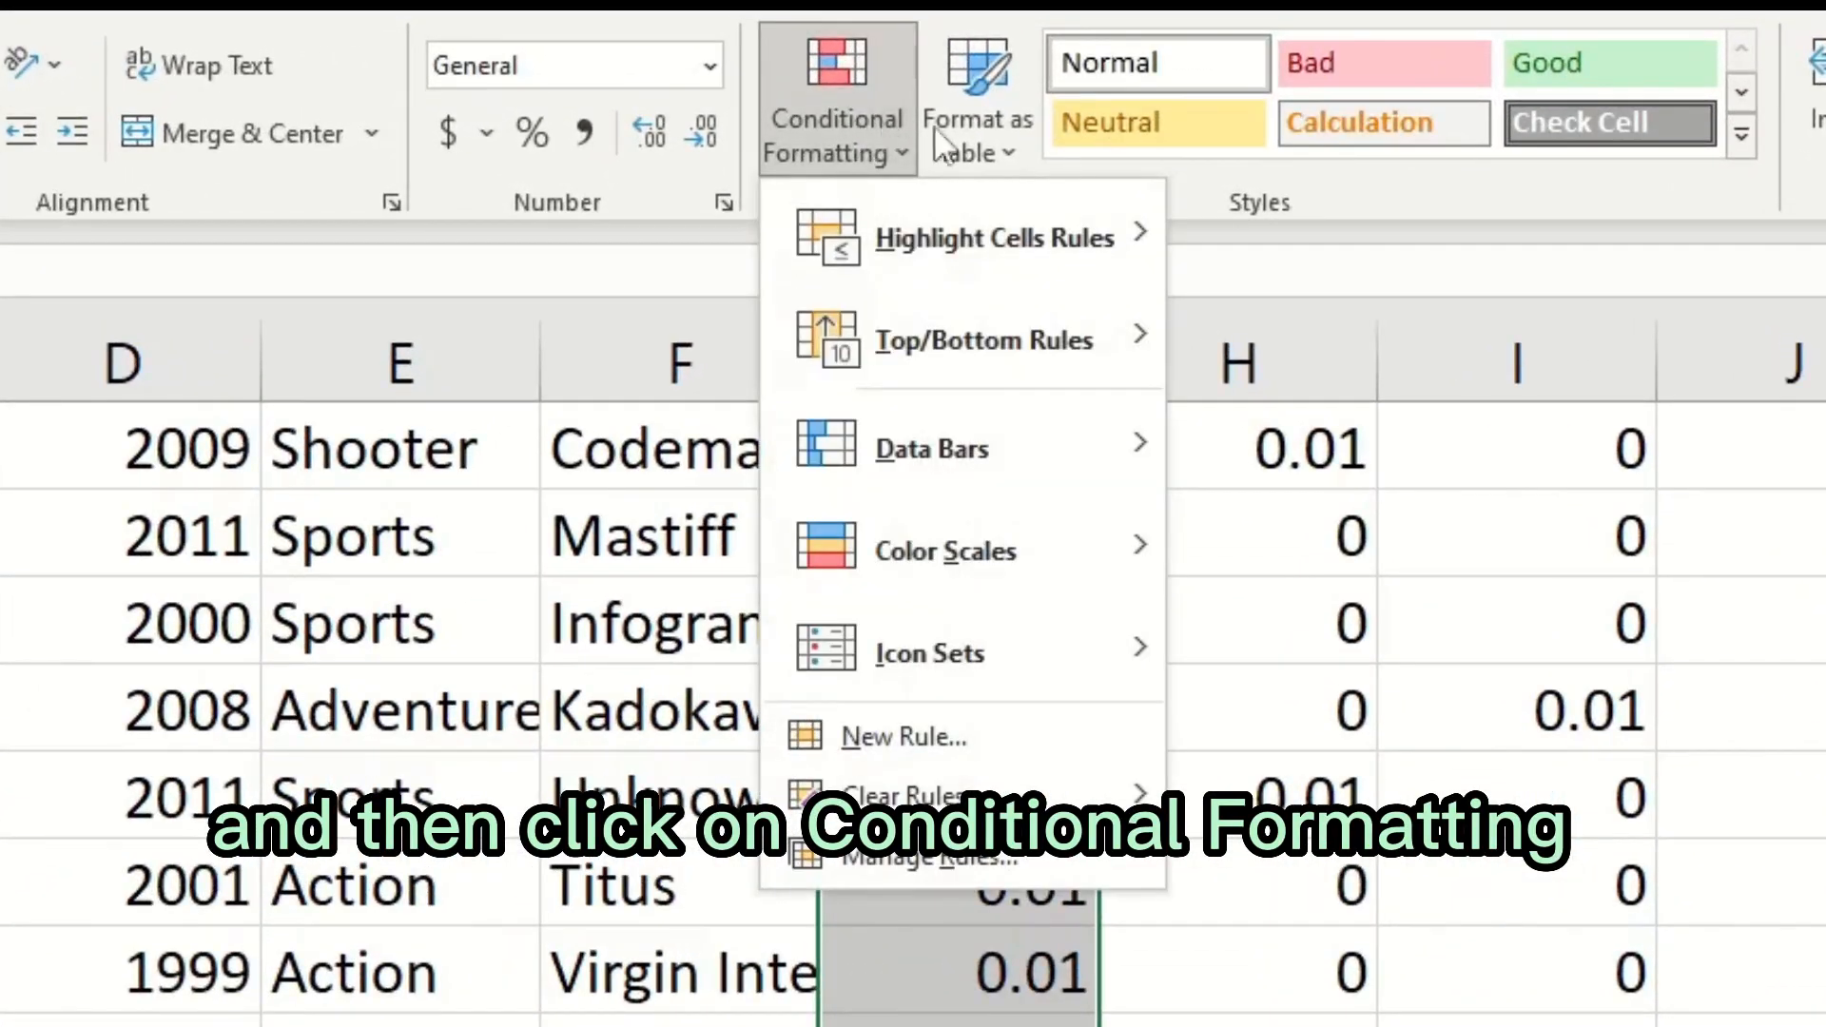
{"action": "left_click", "coordinate": [927, 852]}
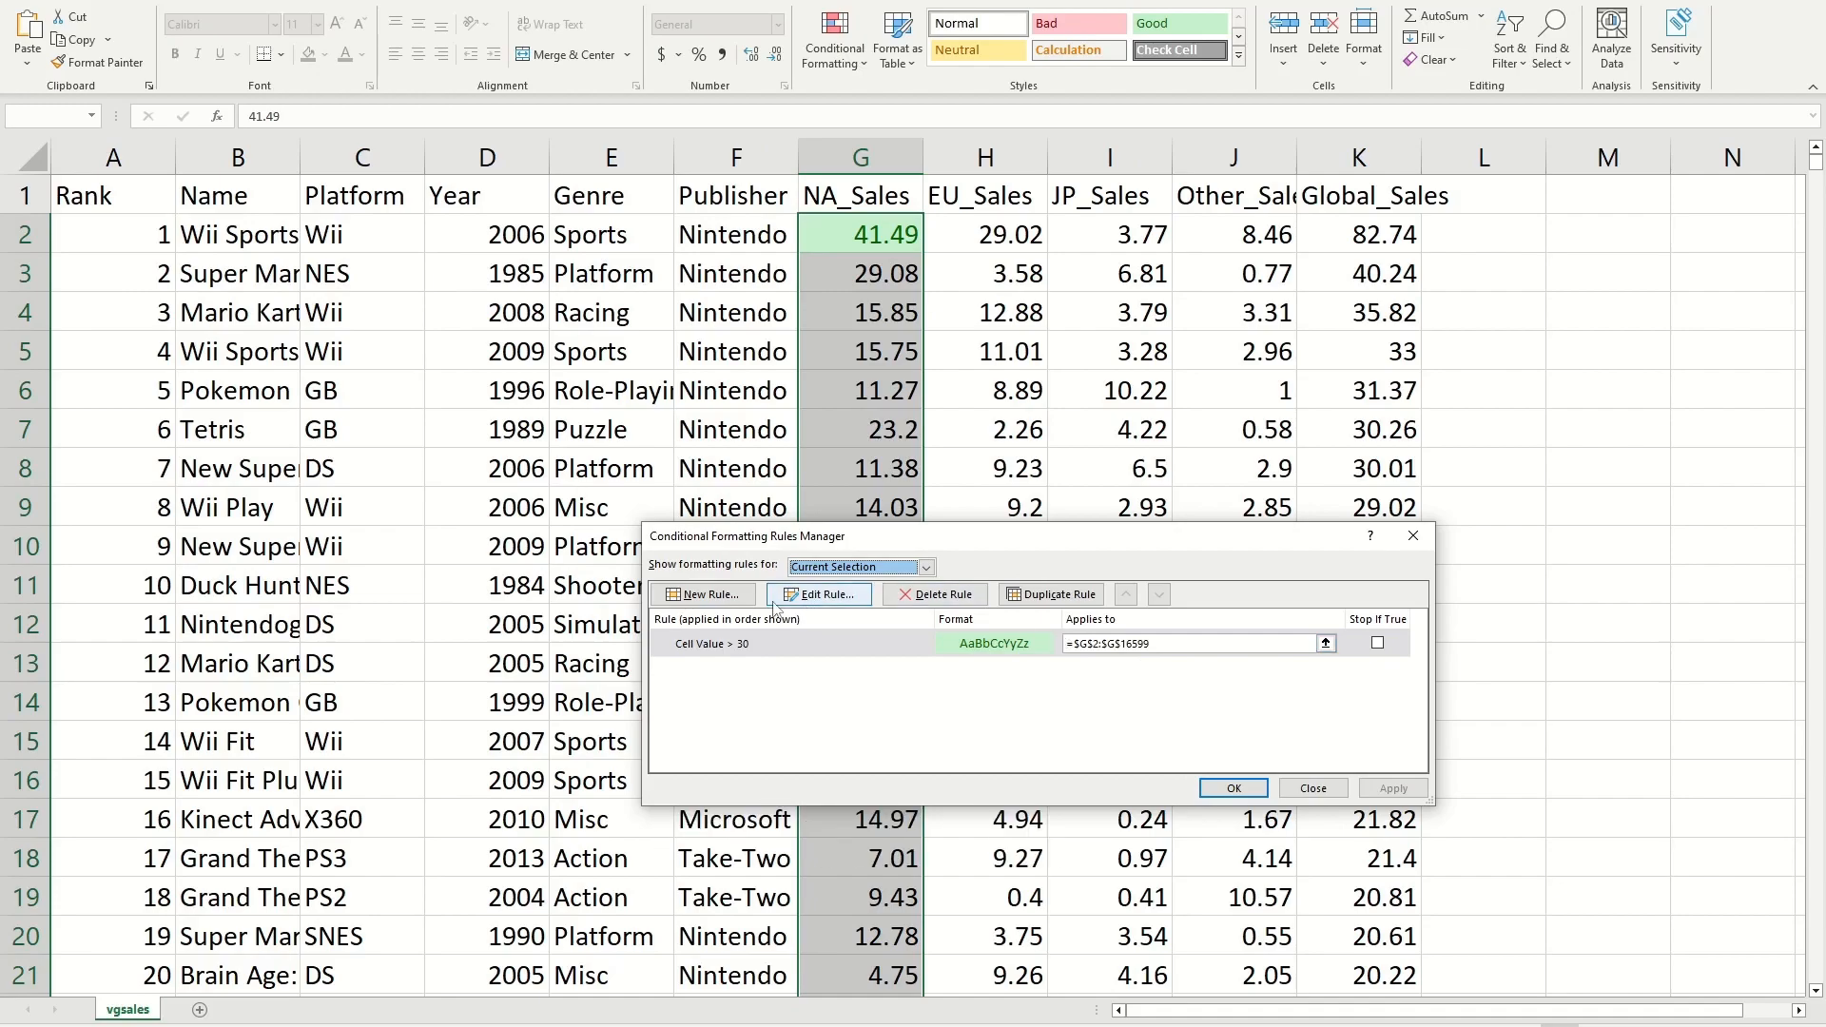
{"action": "left_click", "coordinate": [820, 595]}
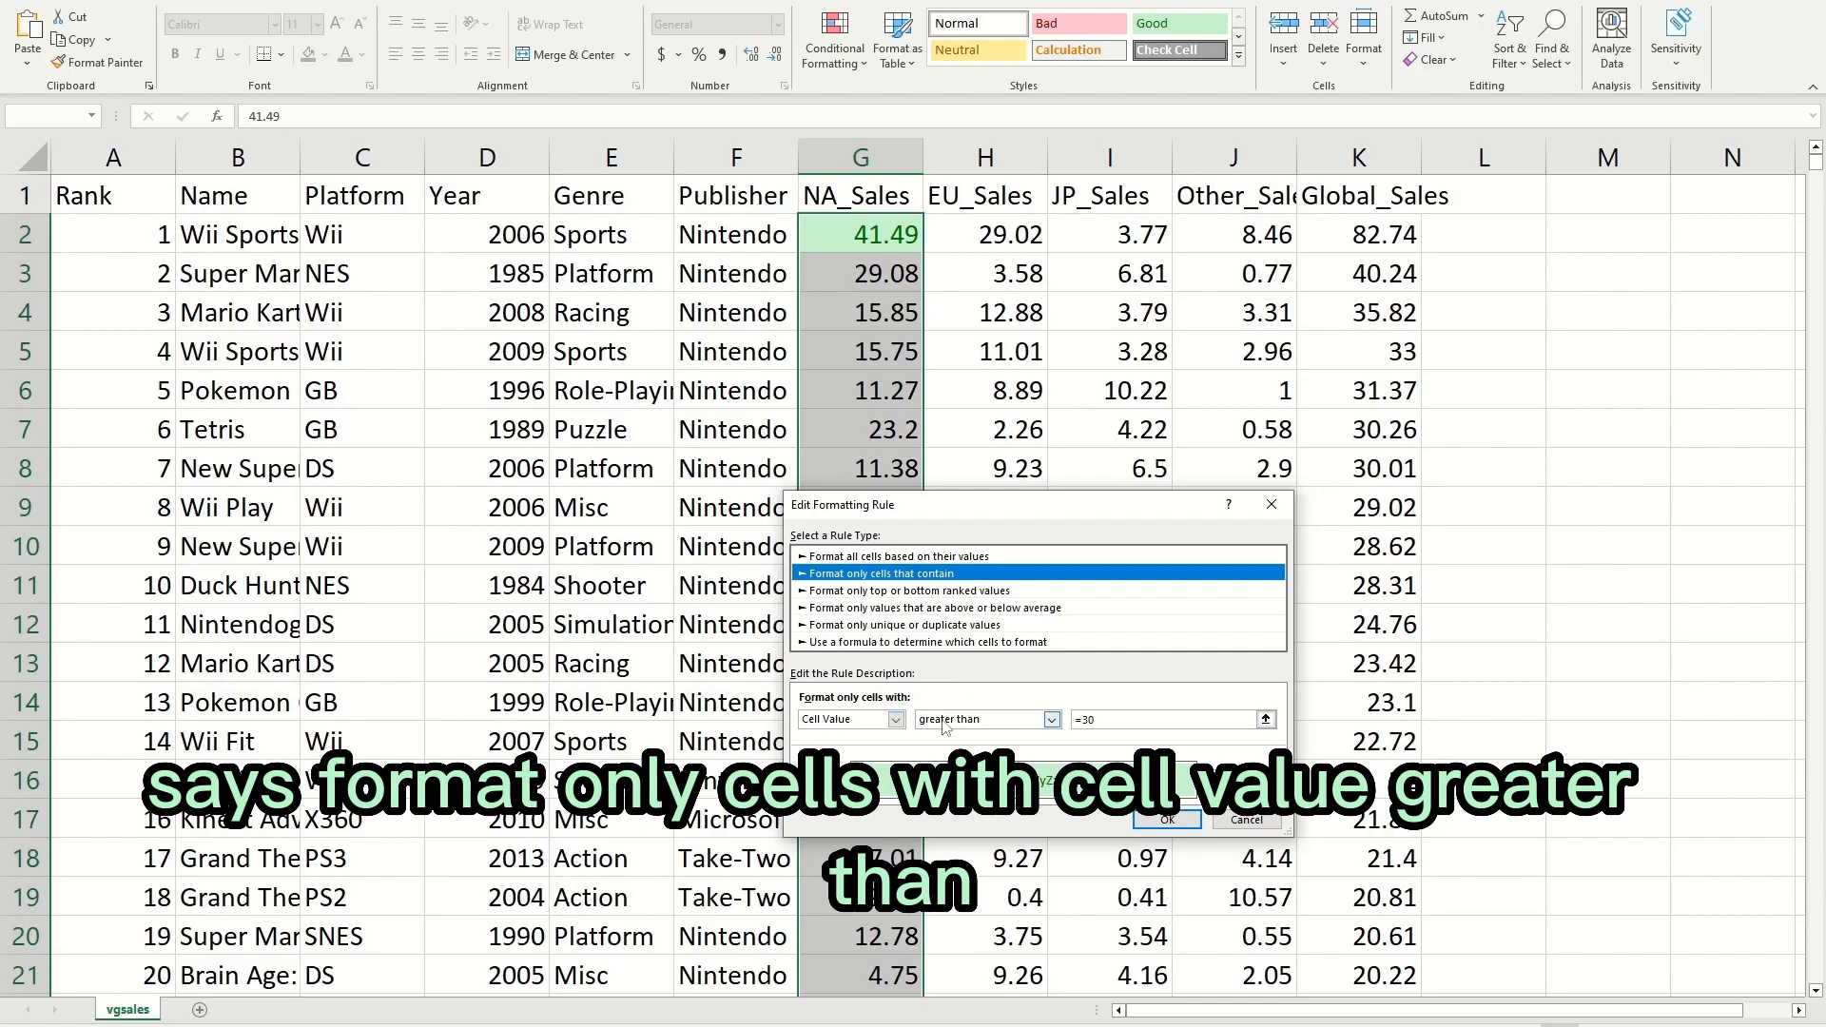
{"action": "left_click", "coordinate": [1087, 720]}
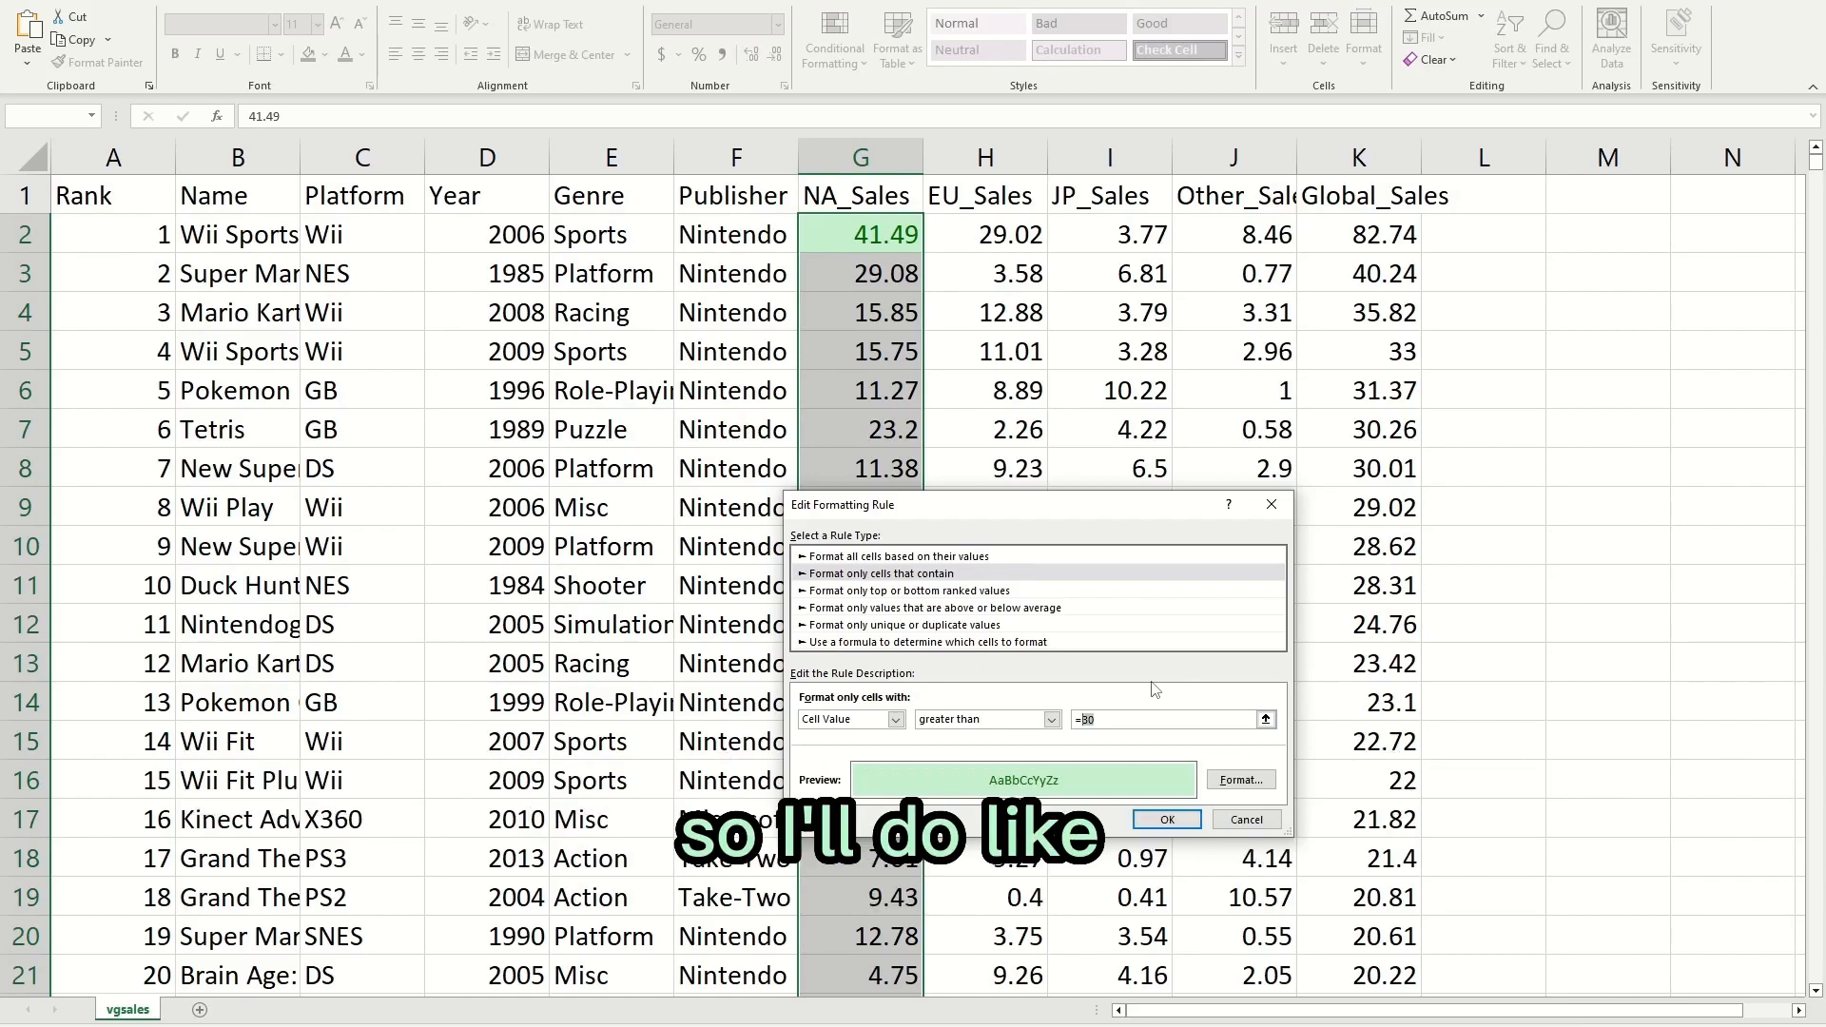
{"action": "type", "text": "5"}
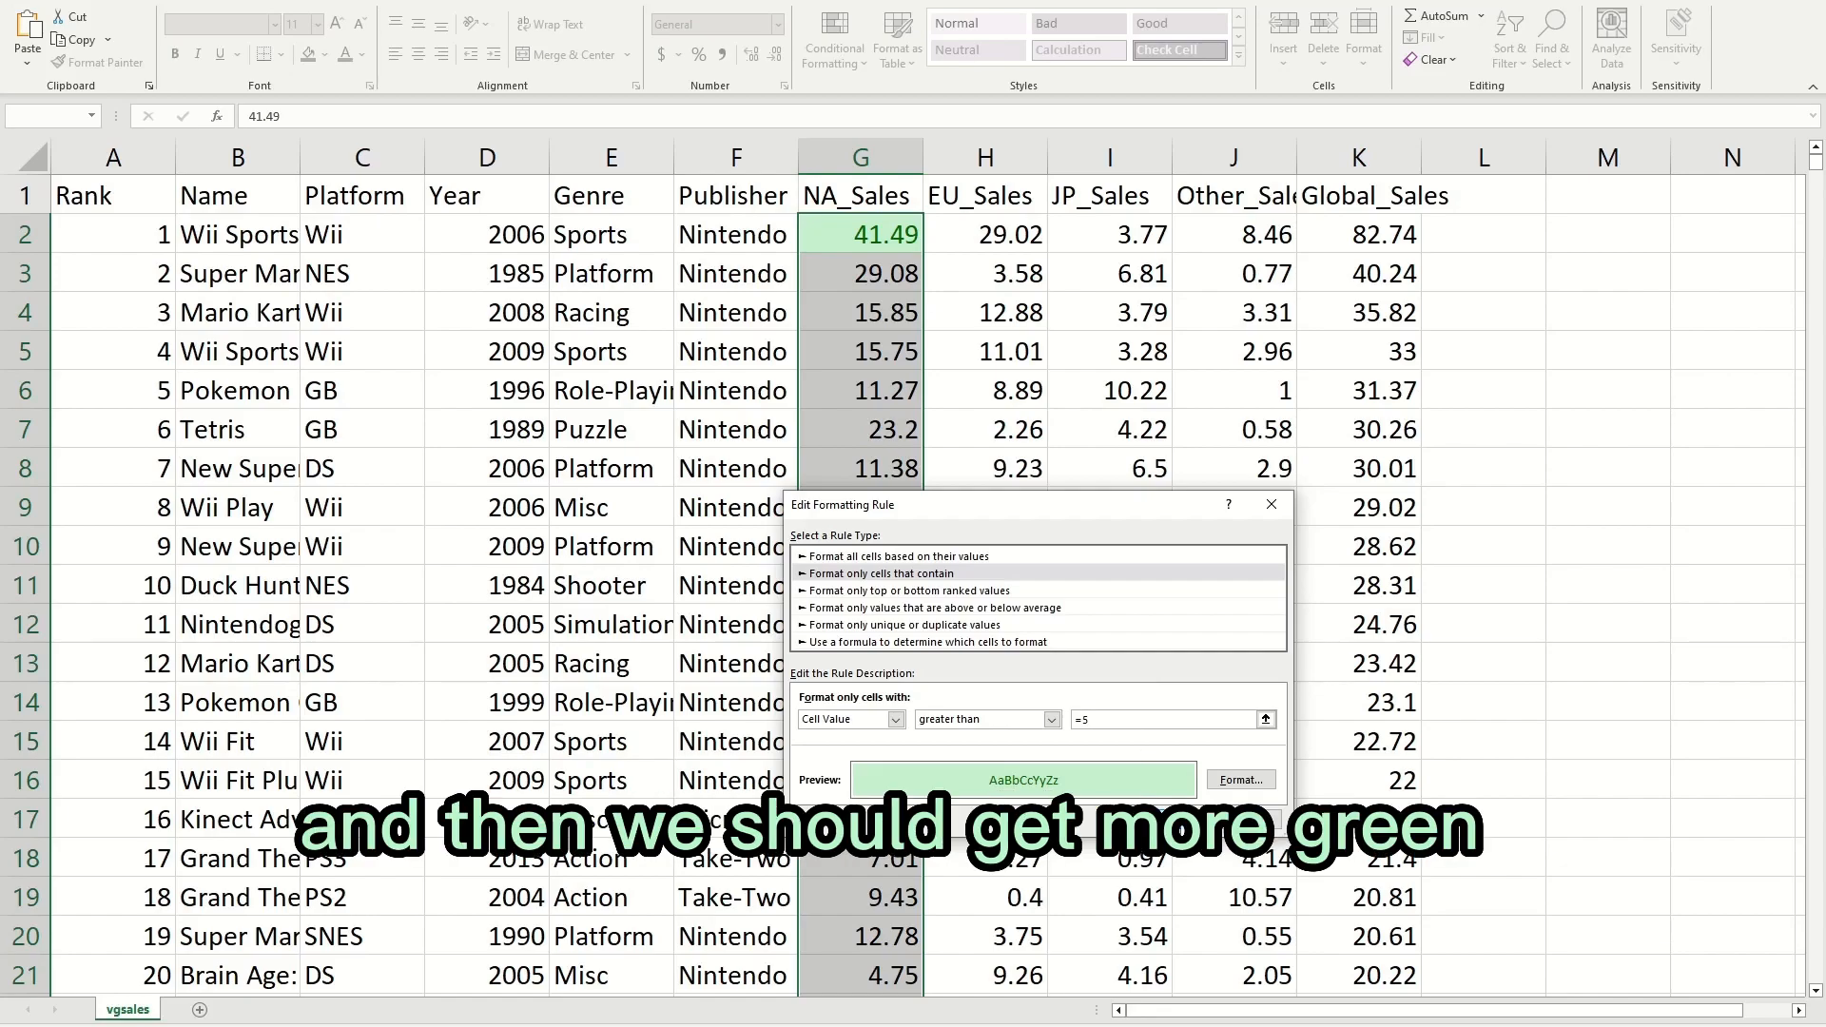
{"action": "left_click", "coordinate": [1171, 819]}
{"action": "left_click", "coordinate": [1235, 790]}
Examine the NA_Sales cells highlighted by the edited rule.
{"action": "scroll", "coordinate": [1061, 523], "scroll_direction": "down", "scroll_amount": 8}
{"action": "left_click", "coordinate": [1032, 394]}
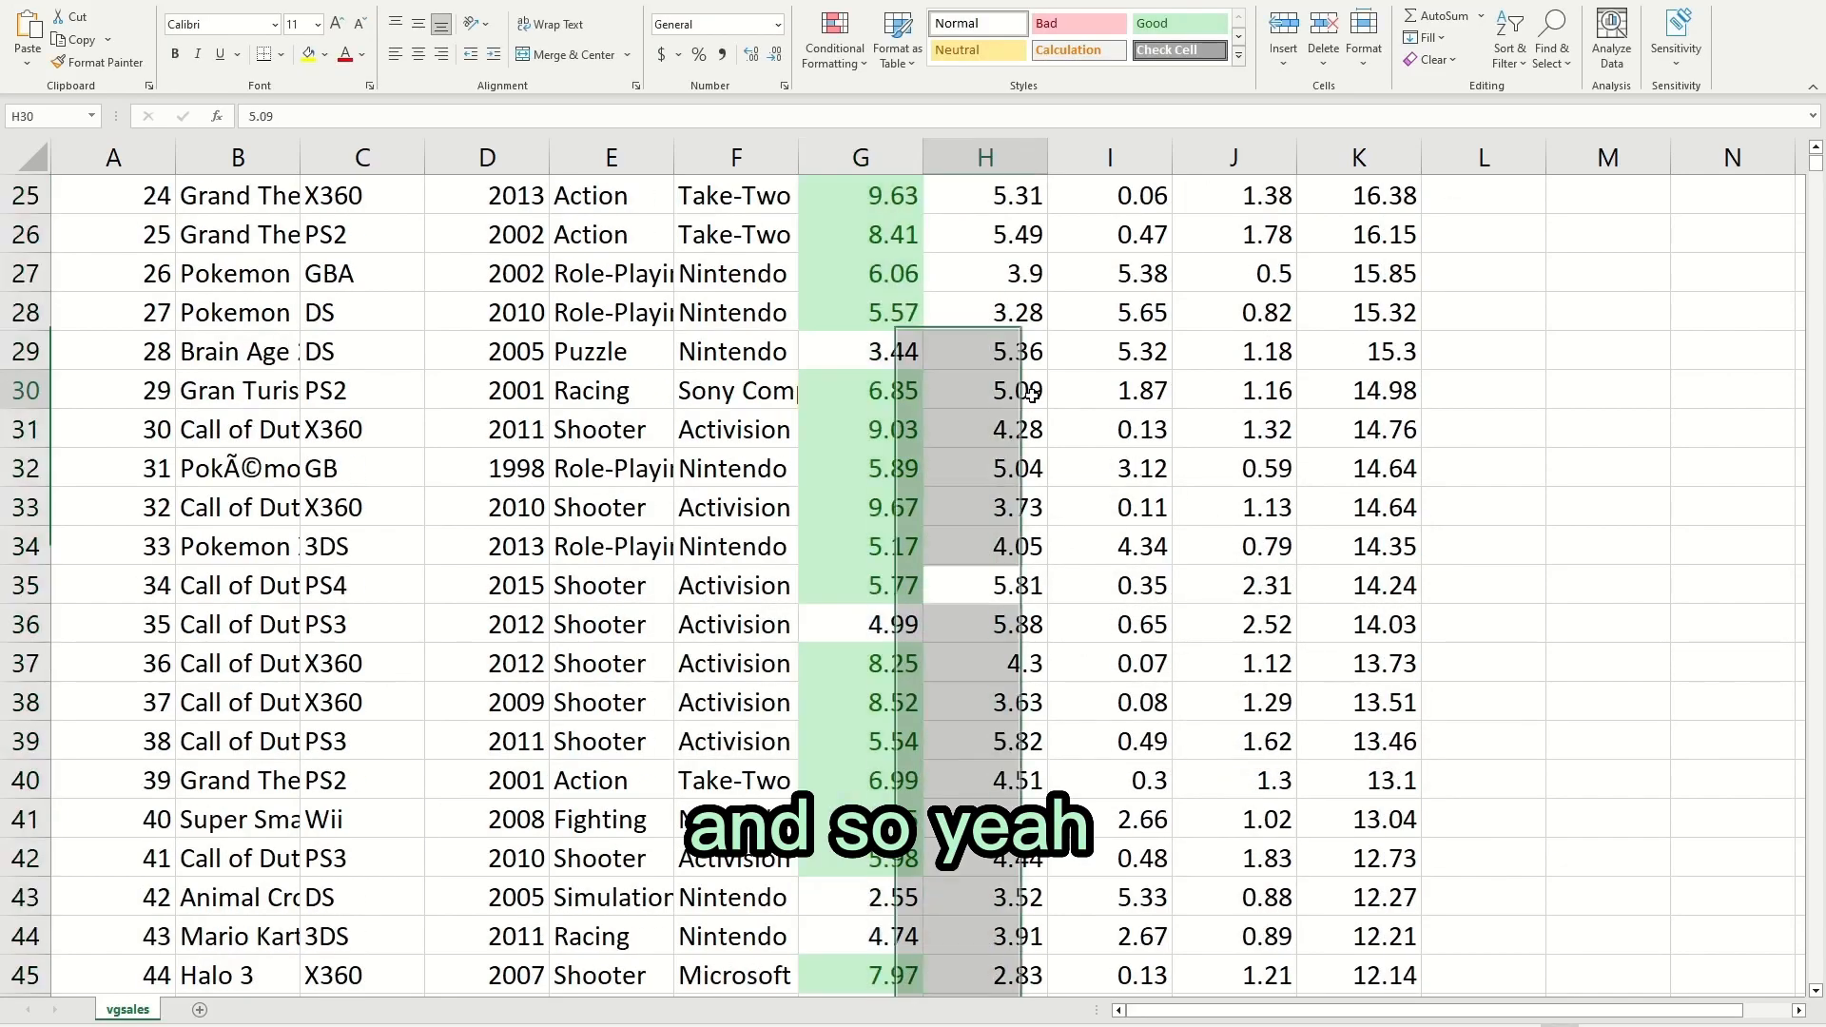
{"action": "scroll", "coordinate": [1033, 395], "scroll_direction": "down", "scroll_amount": 20}
{"action": "scroll", "coordinate": [1040, 374], "scroll_direction": "up", "scroll_amount": 20}
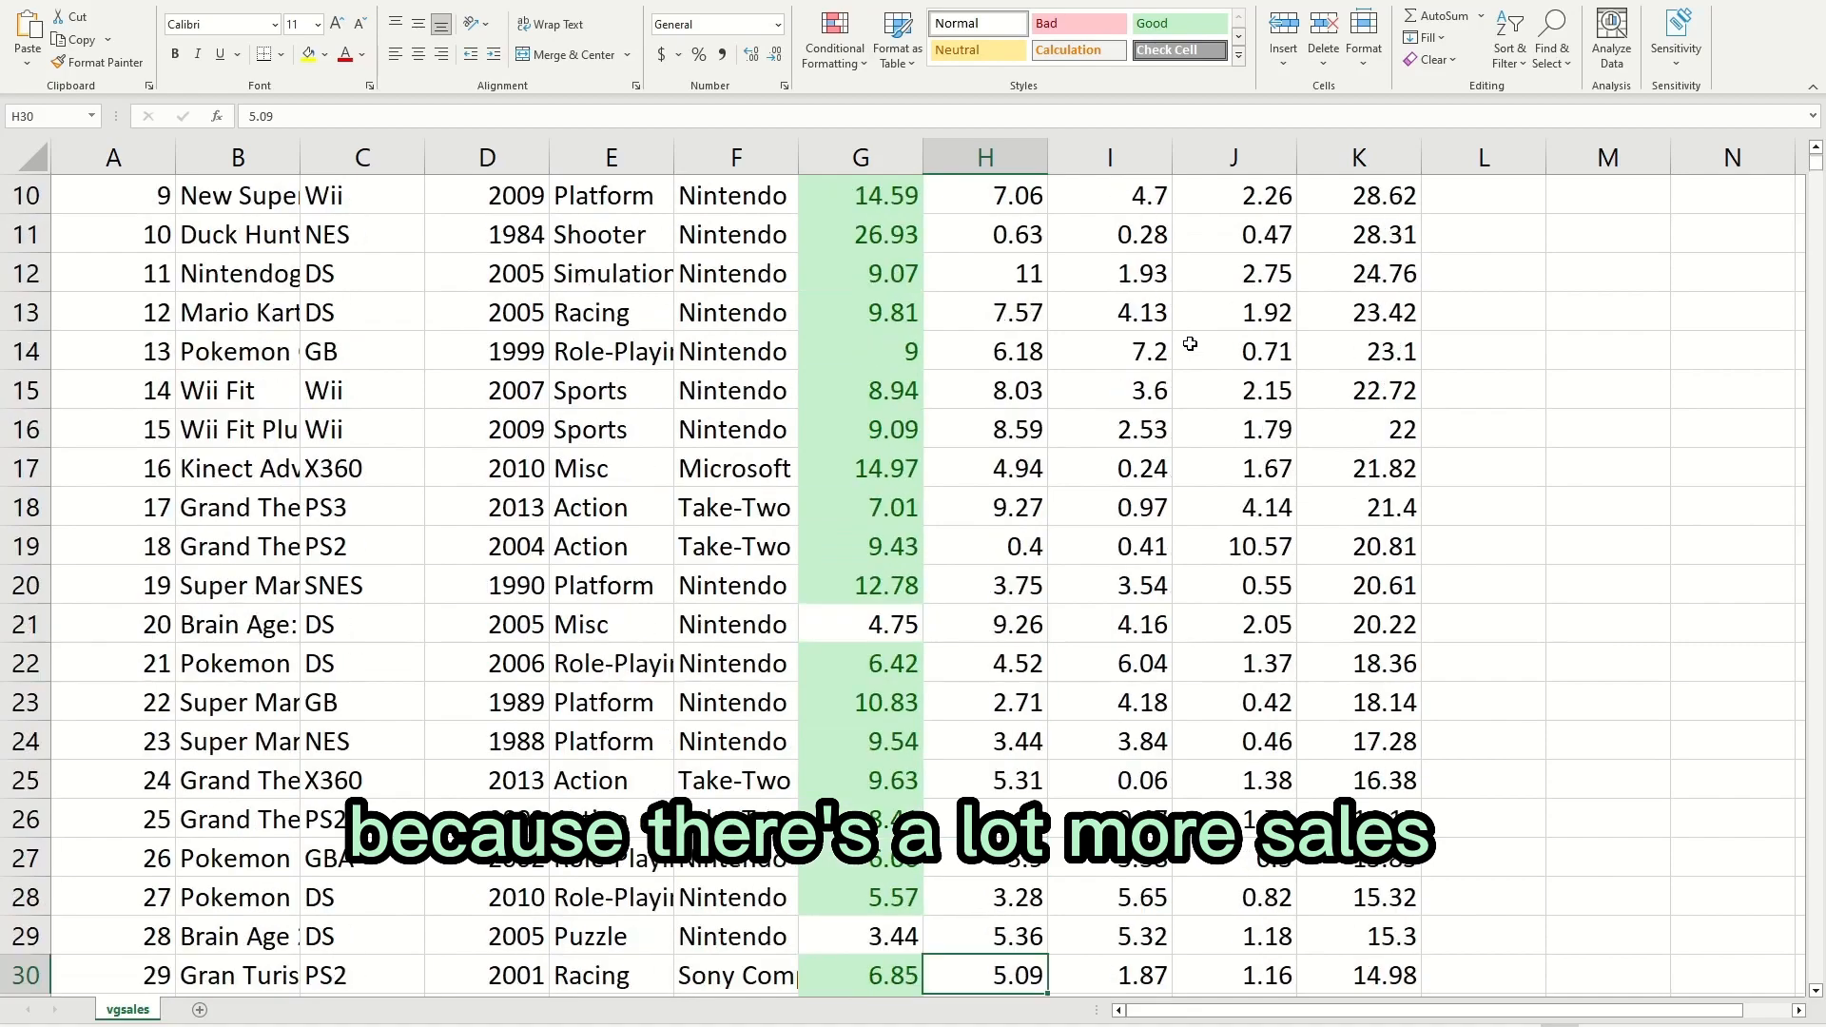
{"action": "scroll", "coordinate": [1190, 344], "scroll_direction": "up", "scroll_amount": 3}
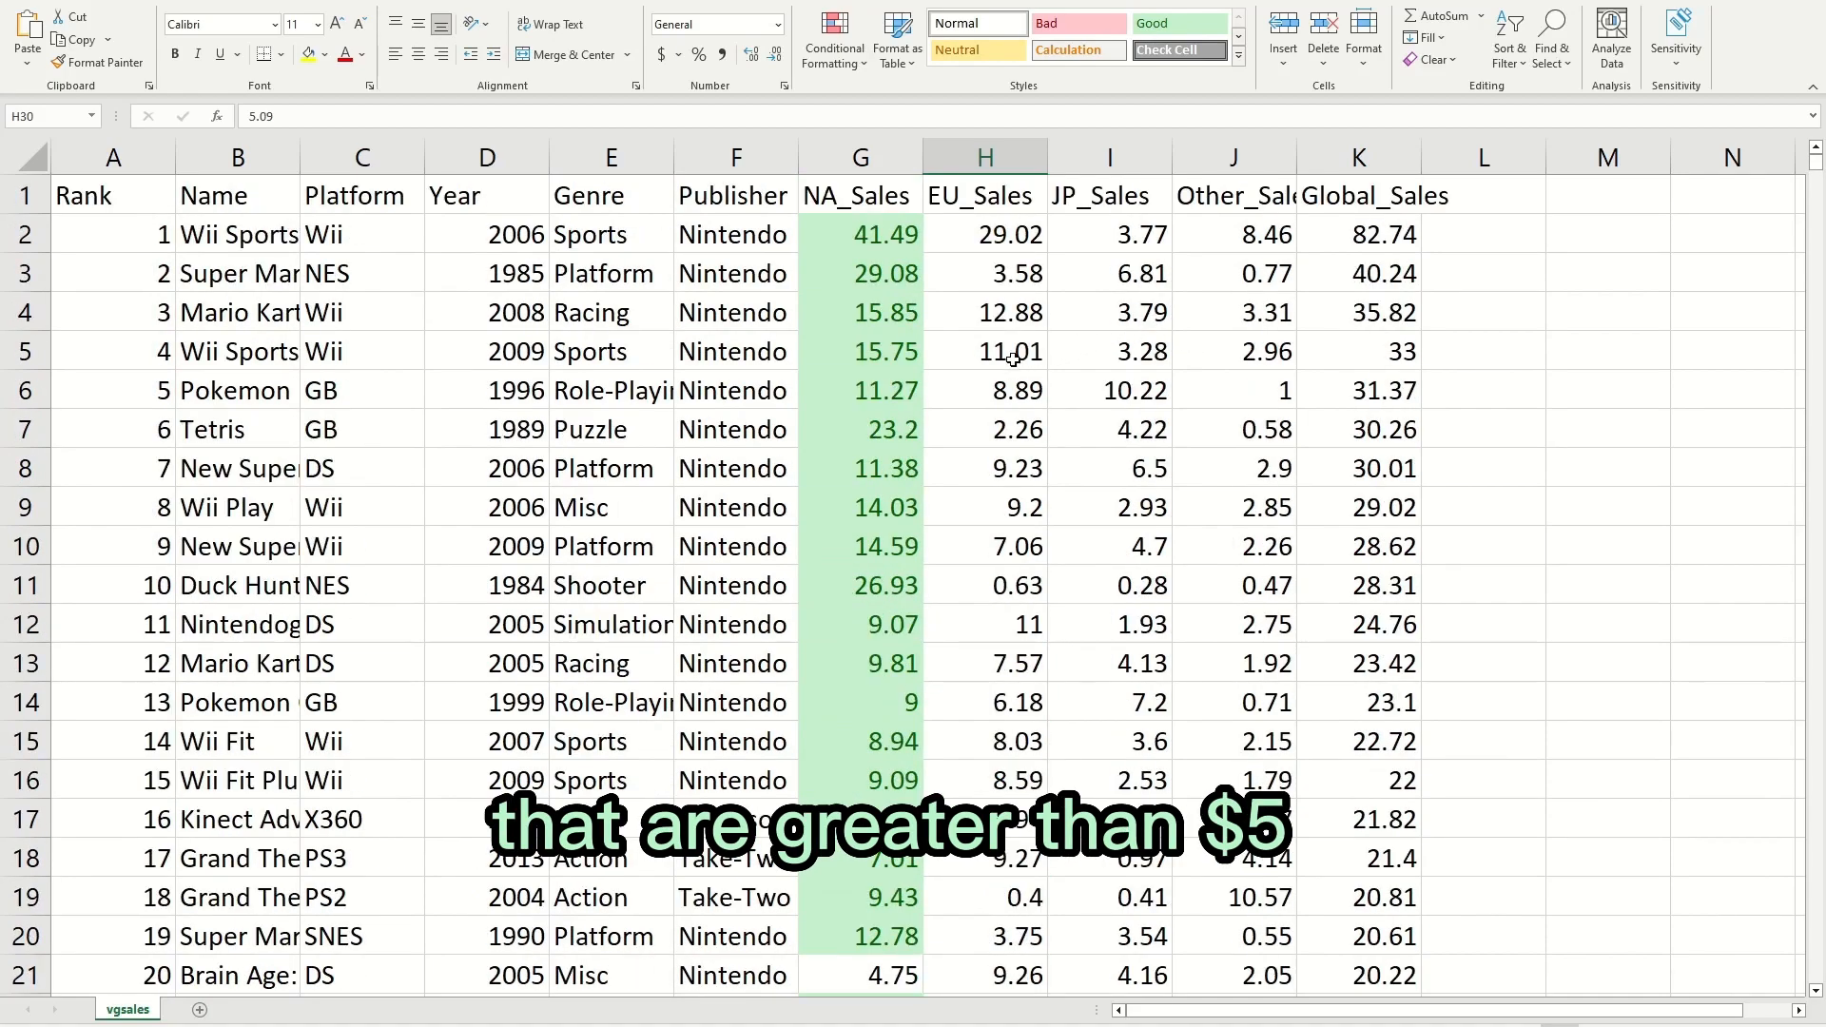
{"action": "left_click", "coordinate": [960, 244]}
{"action": "left_click_drag", "start_coordinate": [990, 352], "coordinate": [1022, 780]}
{"action": "left_click_drag", "start_coordinate": [1024, 818], "coordinate": [1027, 911]}
{"action": "left_click", "coordinate": [1027, 932]}
{"action": "left_click", "coordinate": [1008, 314]}
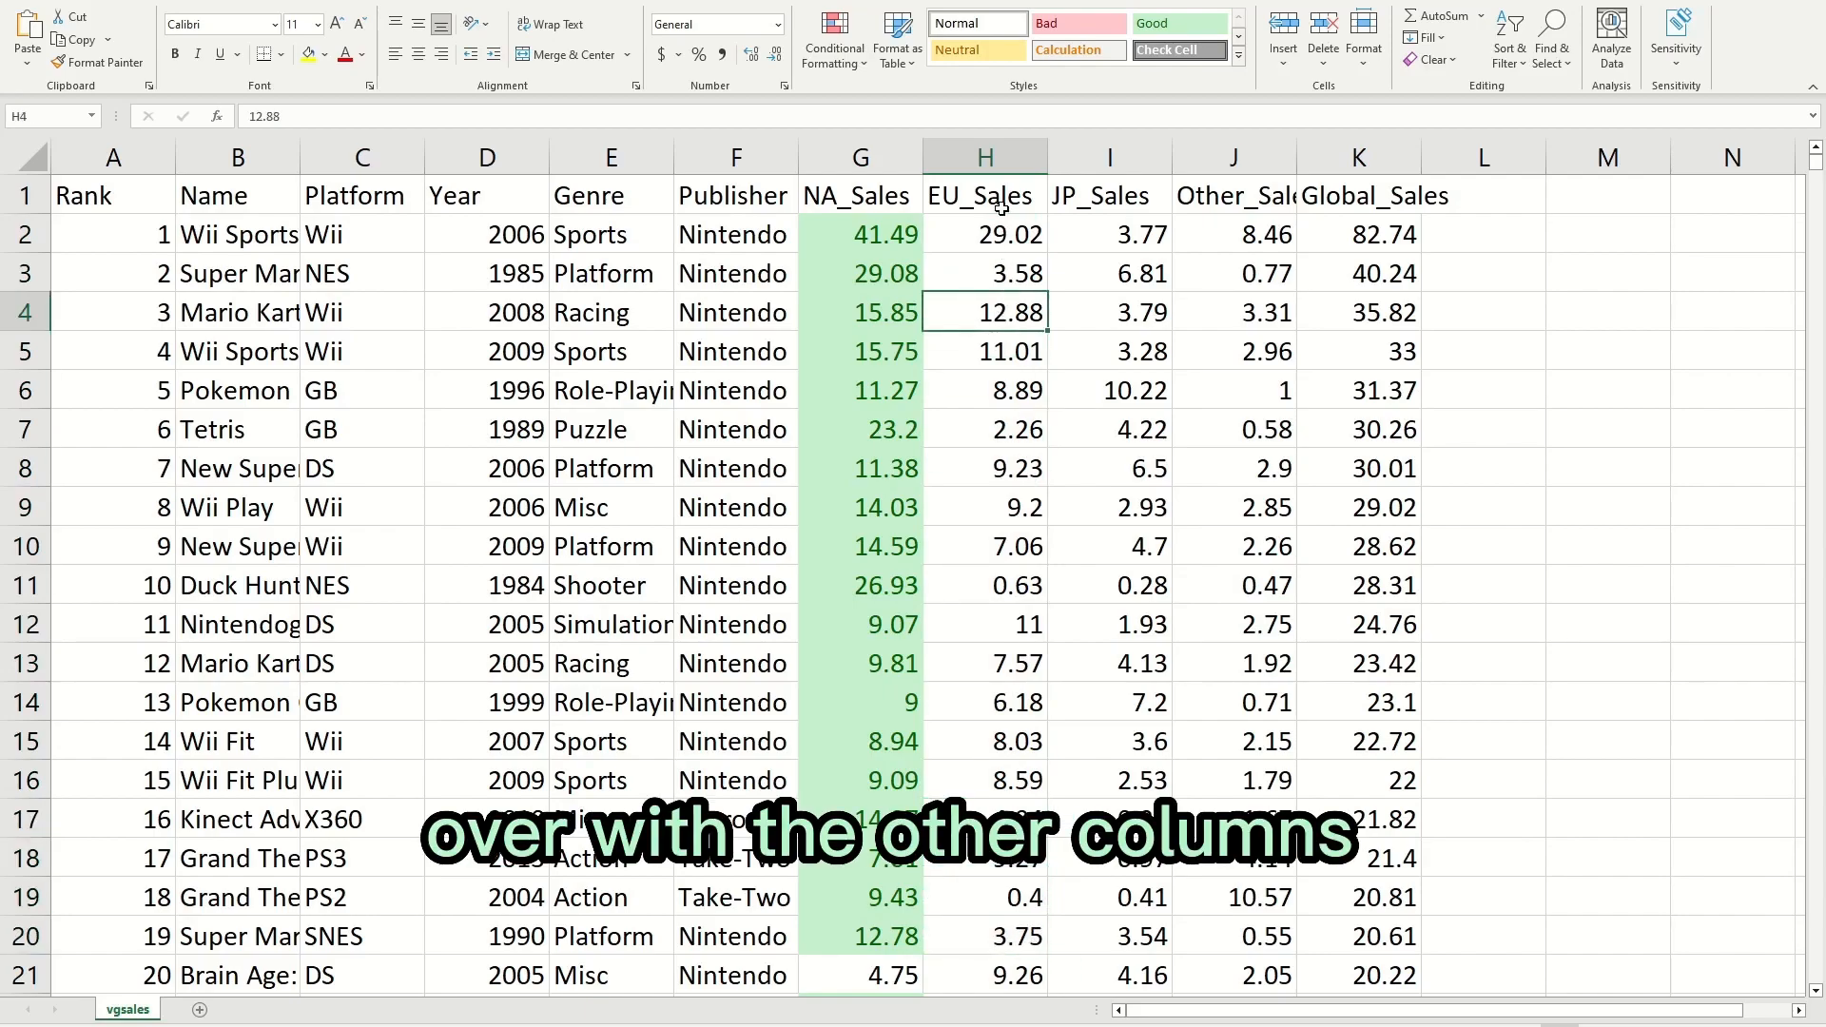
{"action": "left_click", "coordinate": [1002, 209]}
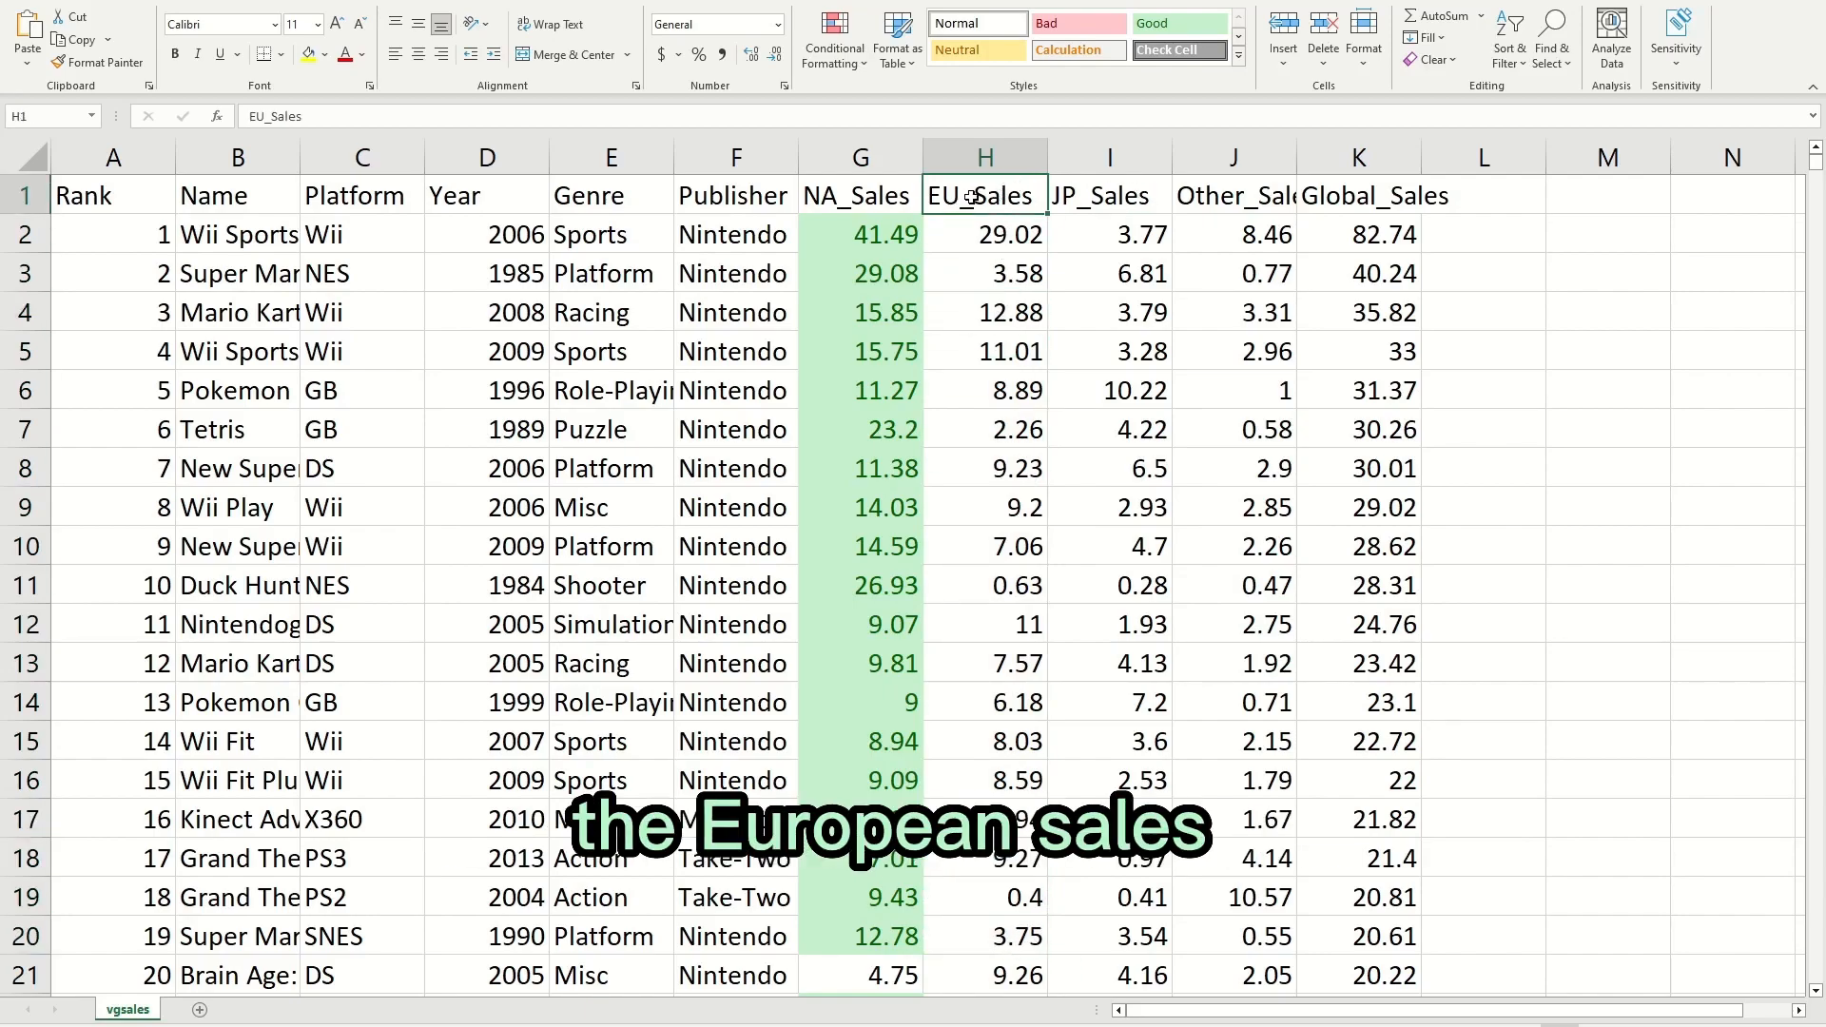
{"action": "left_click", "coordinate": [1130, 196]}
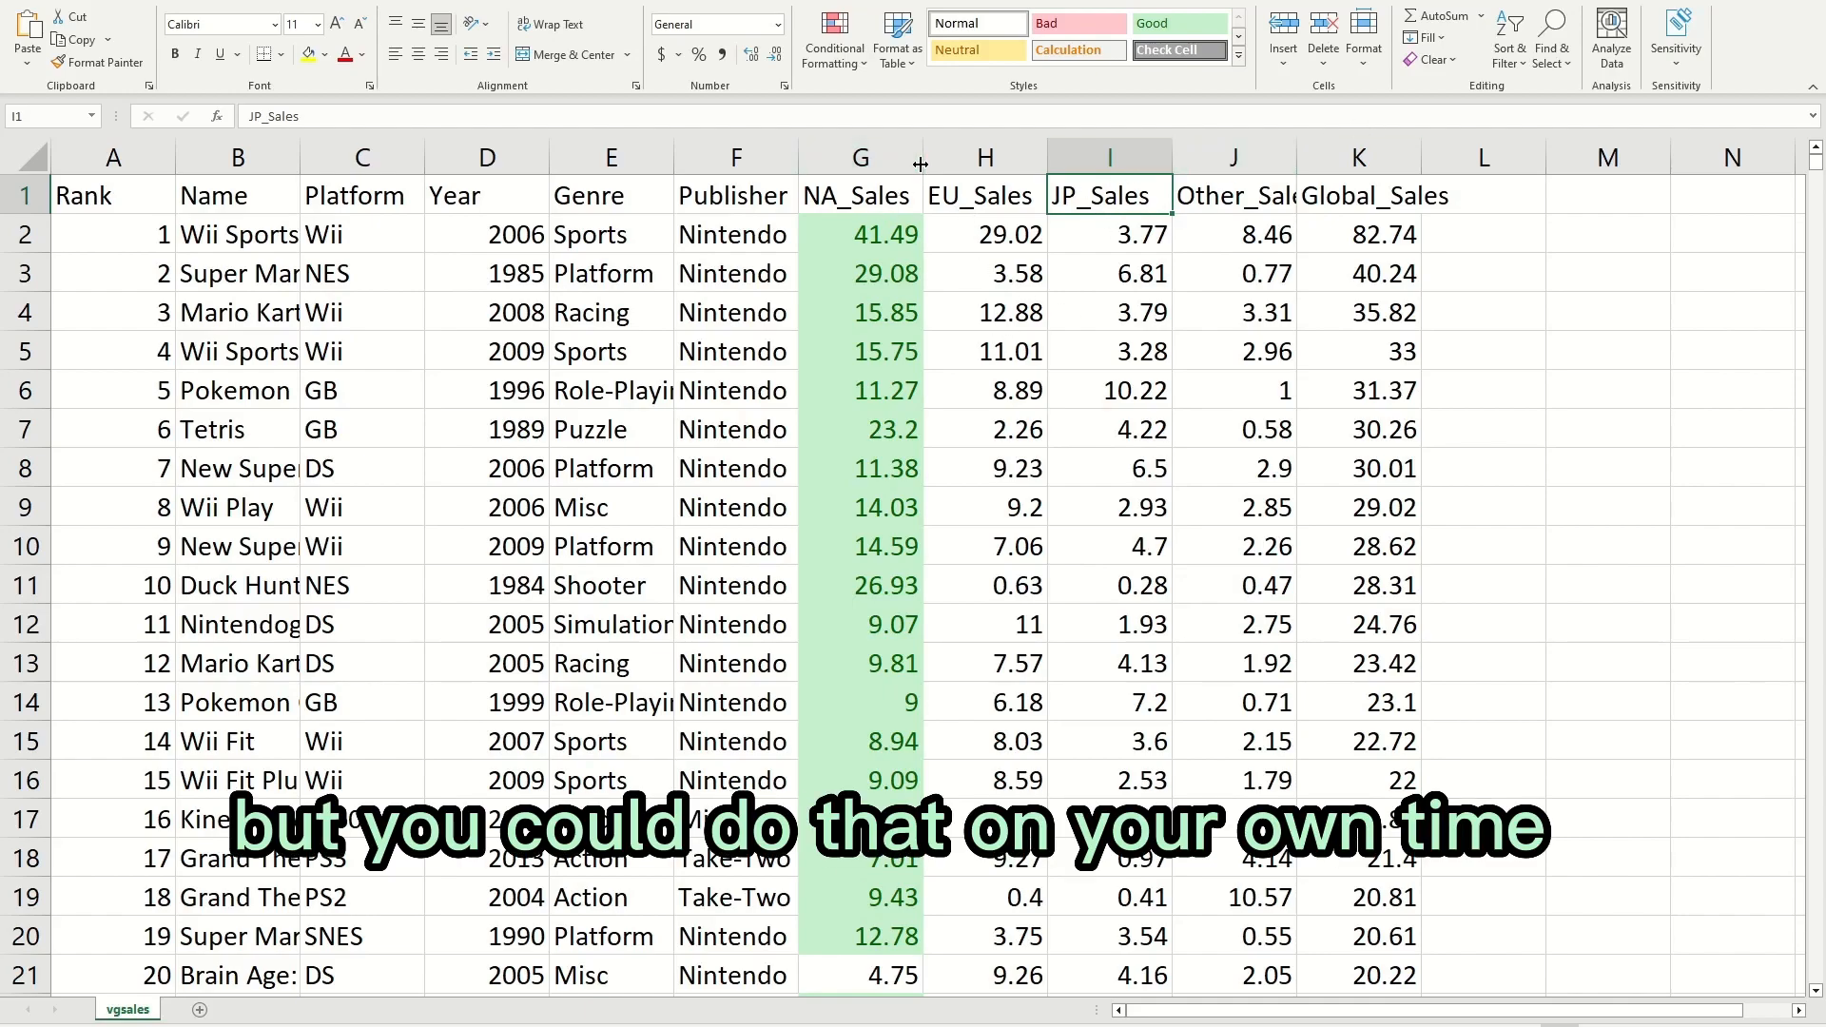
{"action": "left_click", "coordinate": [876, 278]}
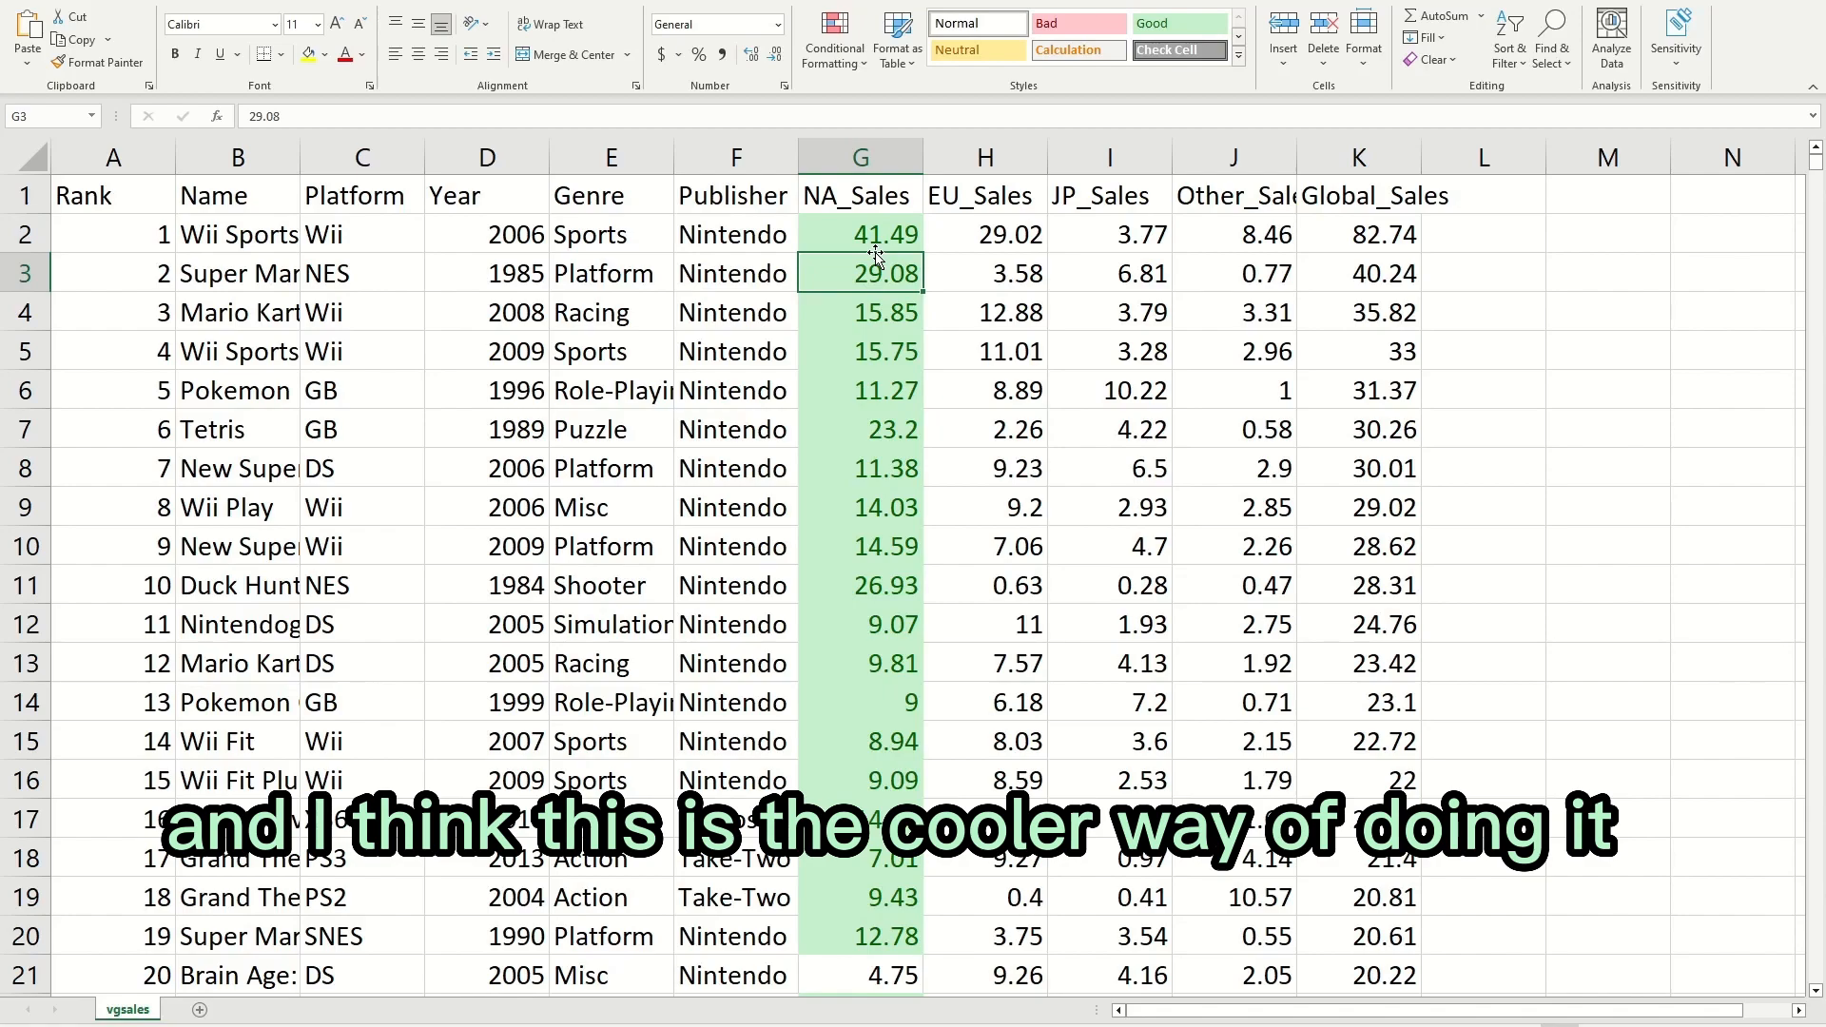
{"action": "scroll", "coordinate": [876, 255], "scroll_direction": "down", "scroll_amount": 9}
{"action": "scroll", "coordinate": [872, 280], "scroll_direction": "up", "scroll_amount": 9}
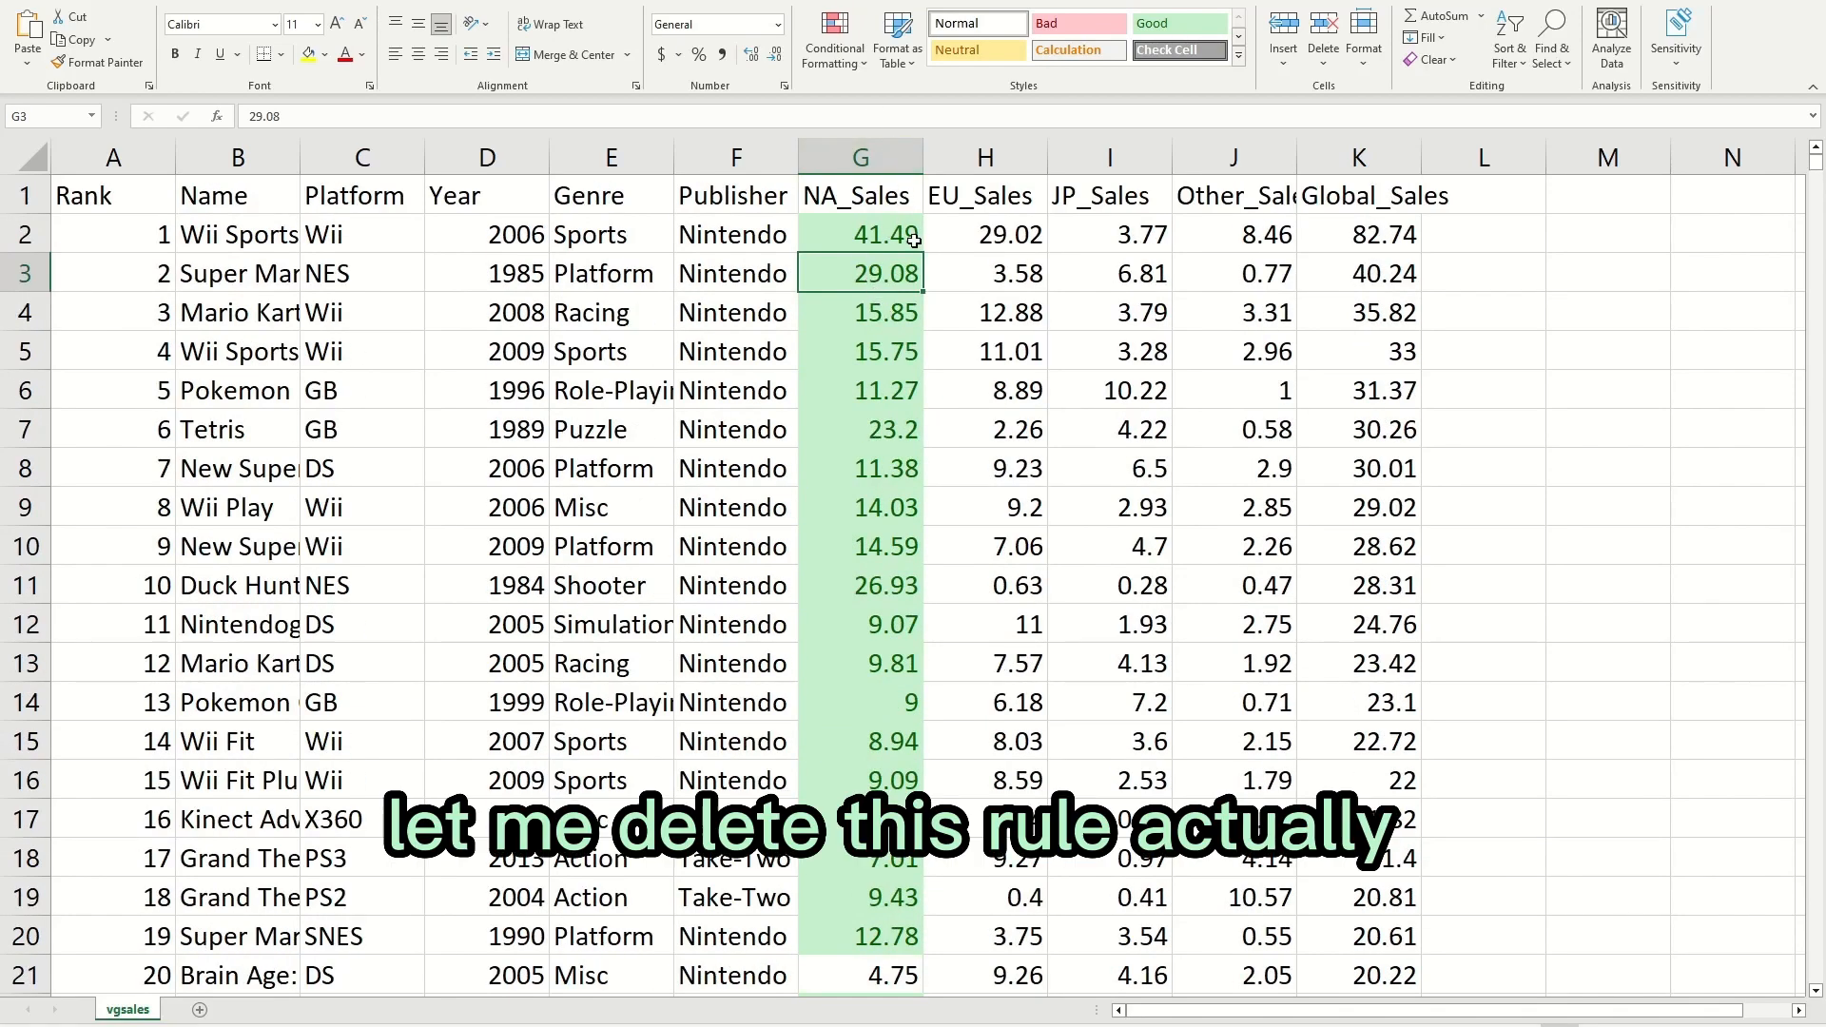
Delete the Greater Than rule from the NA_Sales values from G2 down to the end of the data.
{"action": "left_click", "coordinate": [877, 238]}
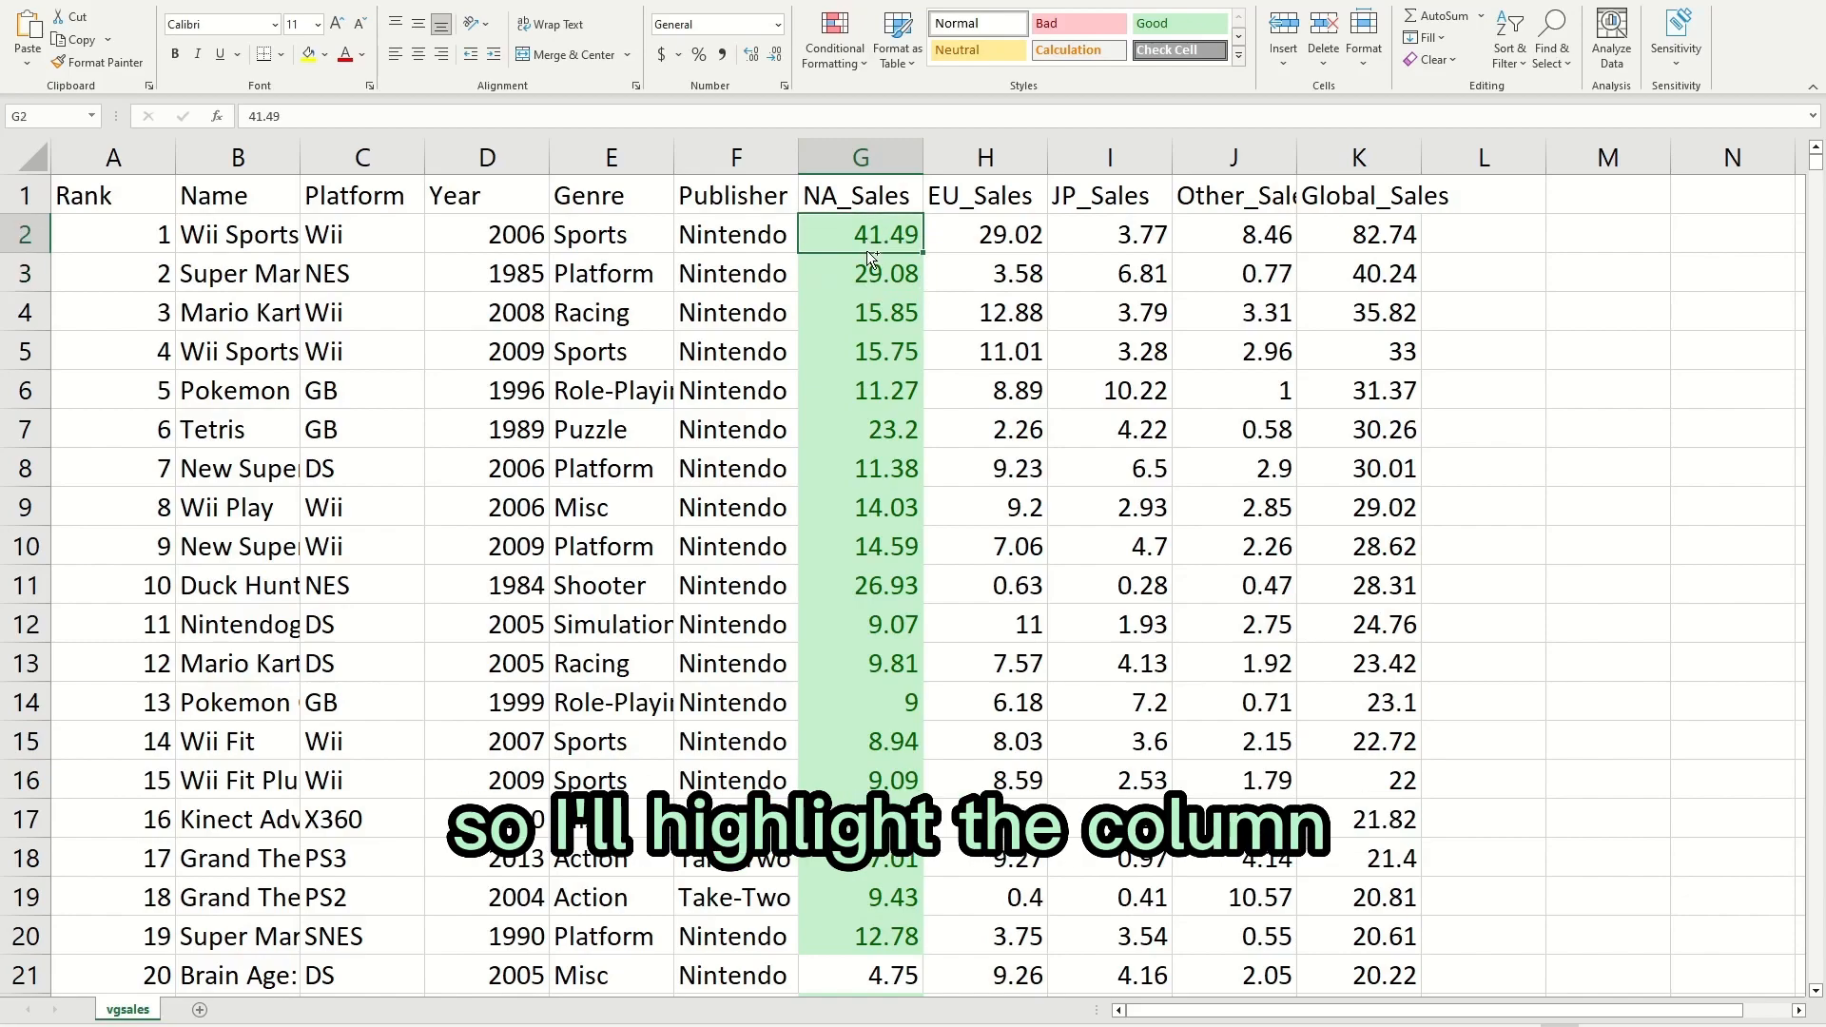
{"action": "key", "text": "ctrl+shift+Down"}
{"action": "left_click", "coordinate": [837, 48]}
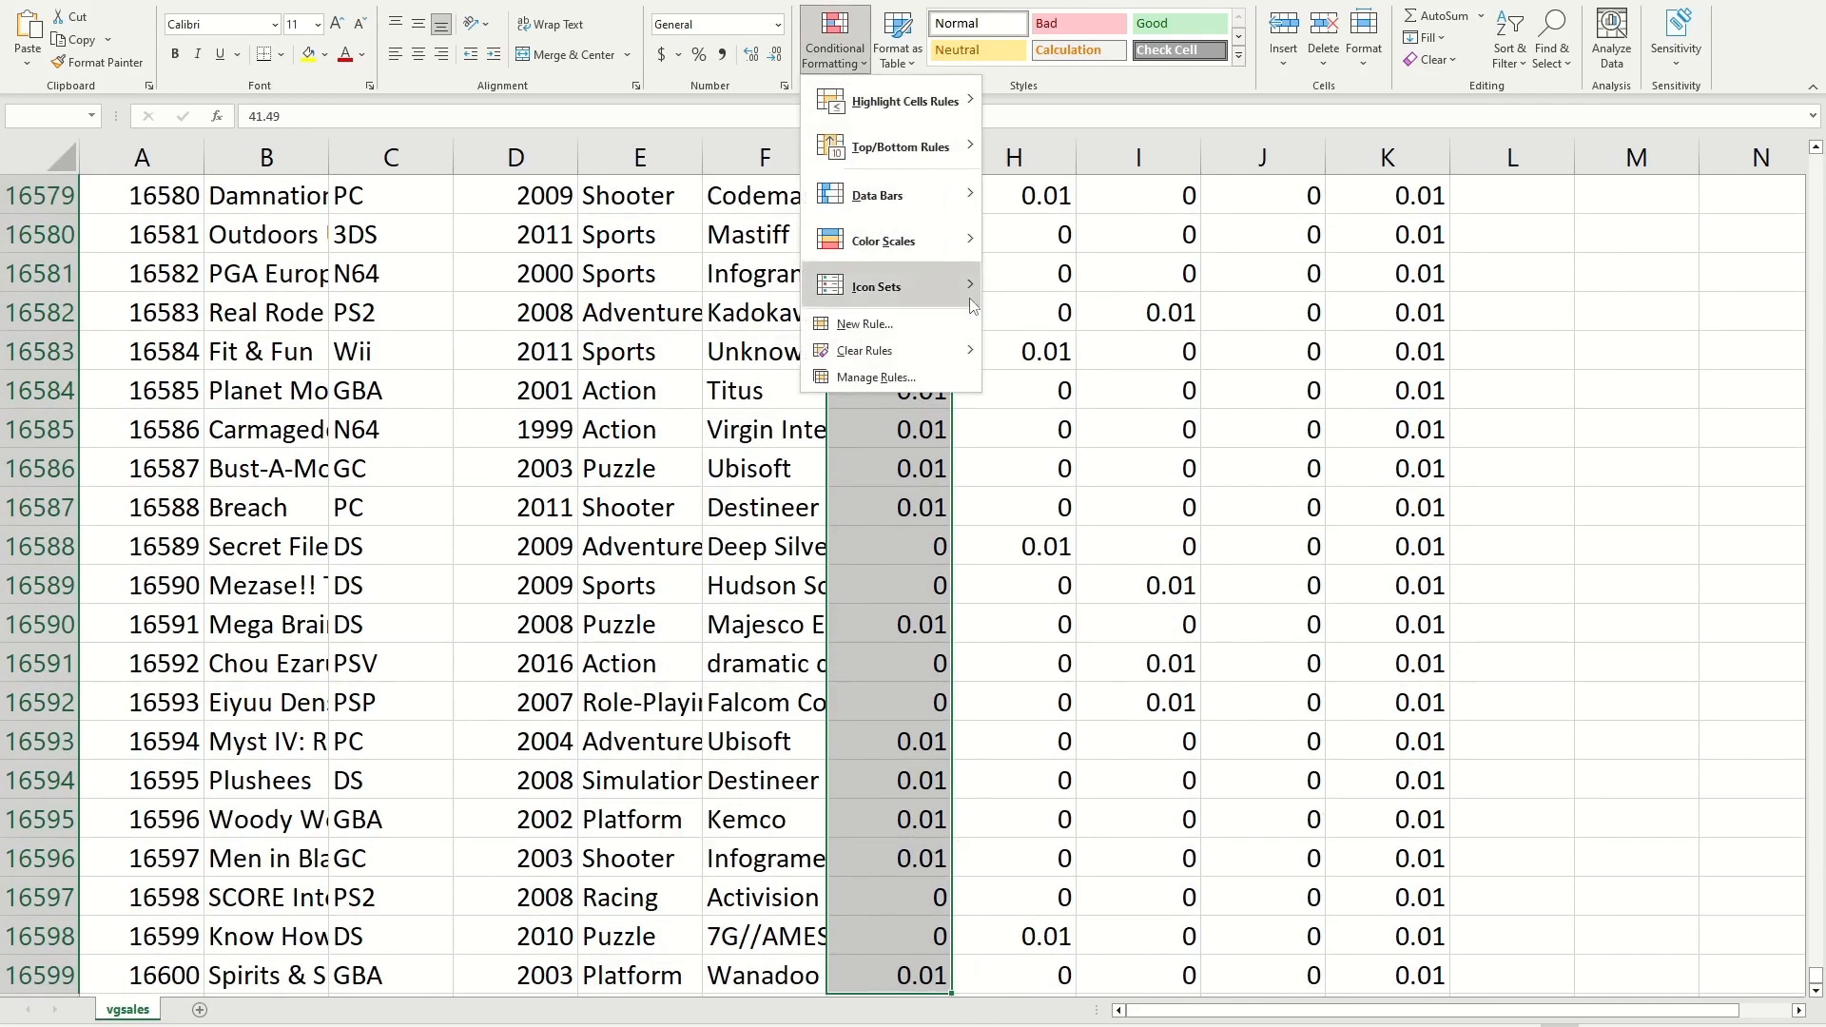
{"action": "left_click", "coordinate": [875, 378]}
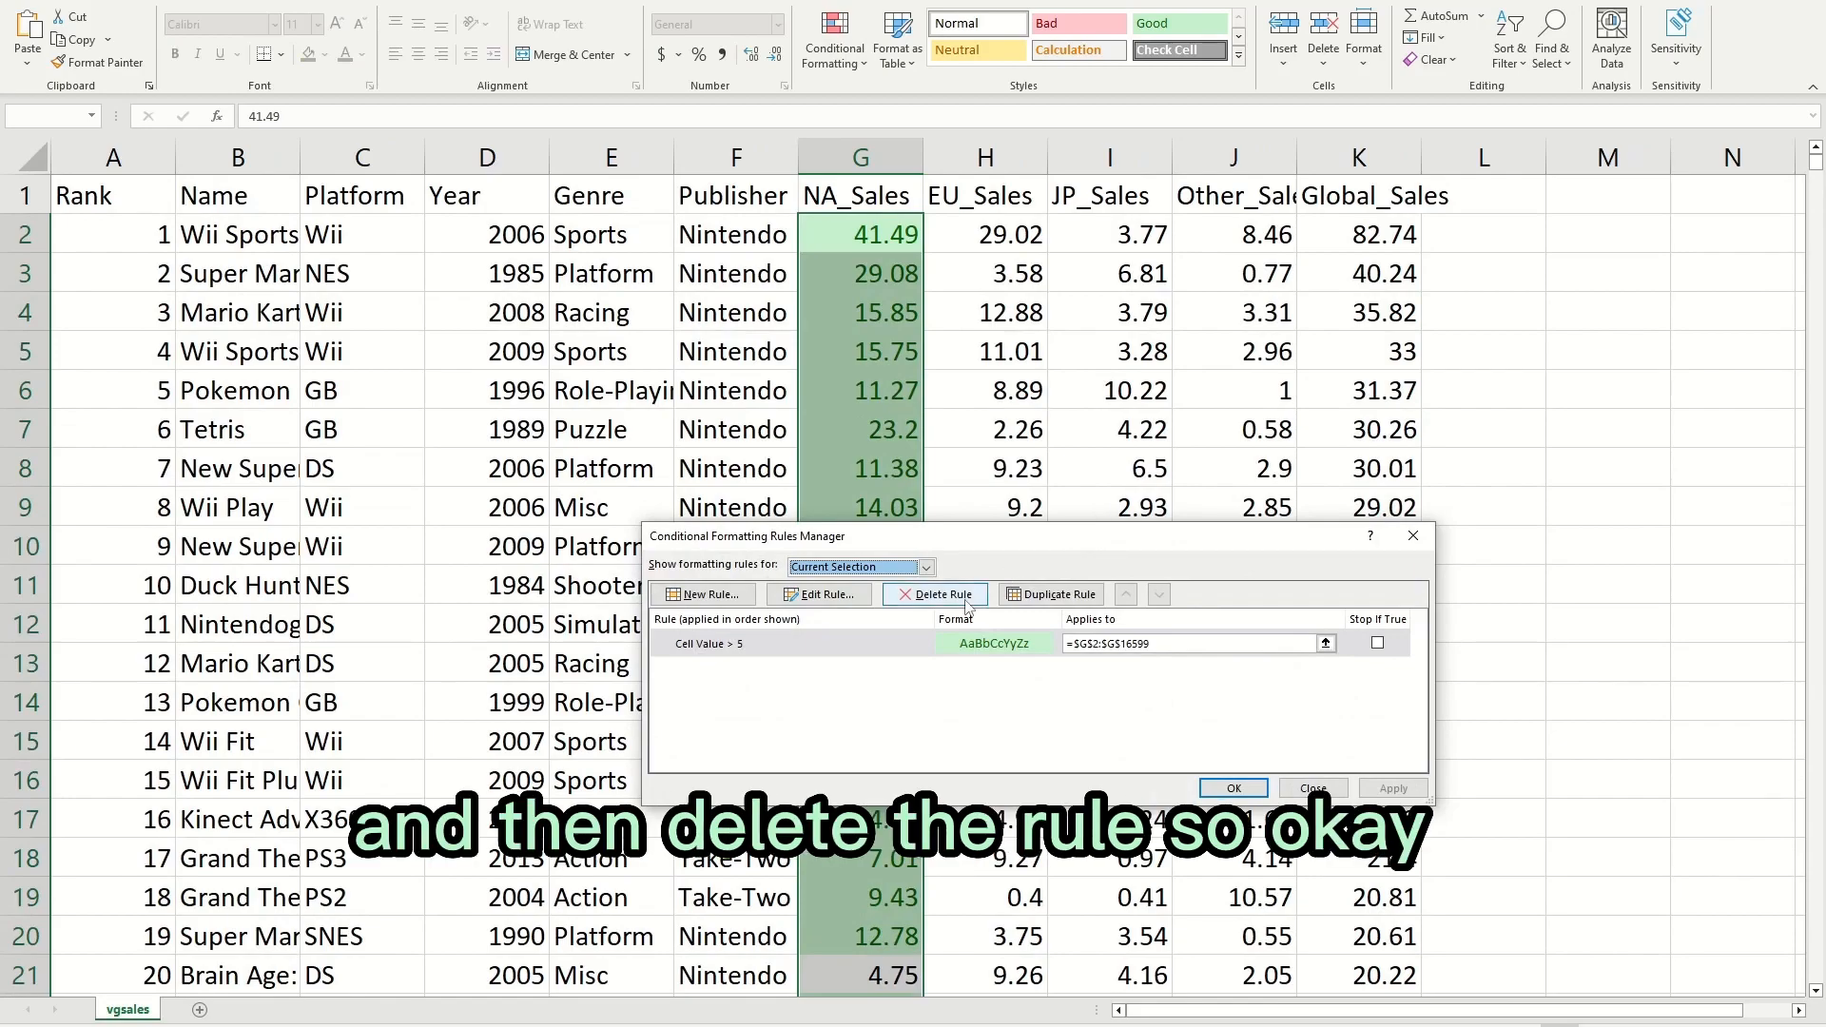
{"action": "left_click", "coordinate": [936, 594]}
{"action": "left_click", "coordinate": [1236, 788]}
{"action": "left_click", "coordinate": [1362, 538]}
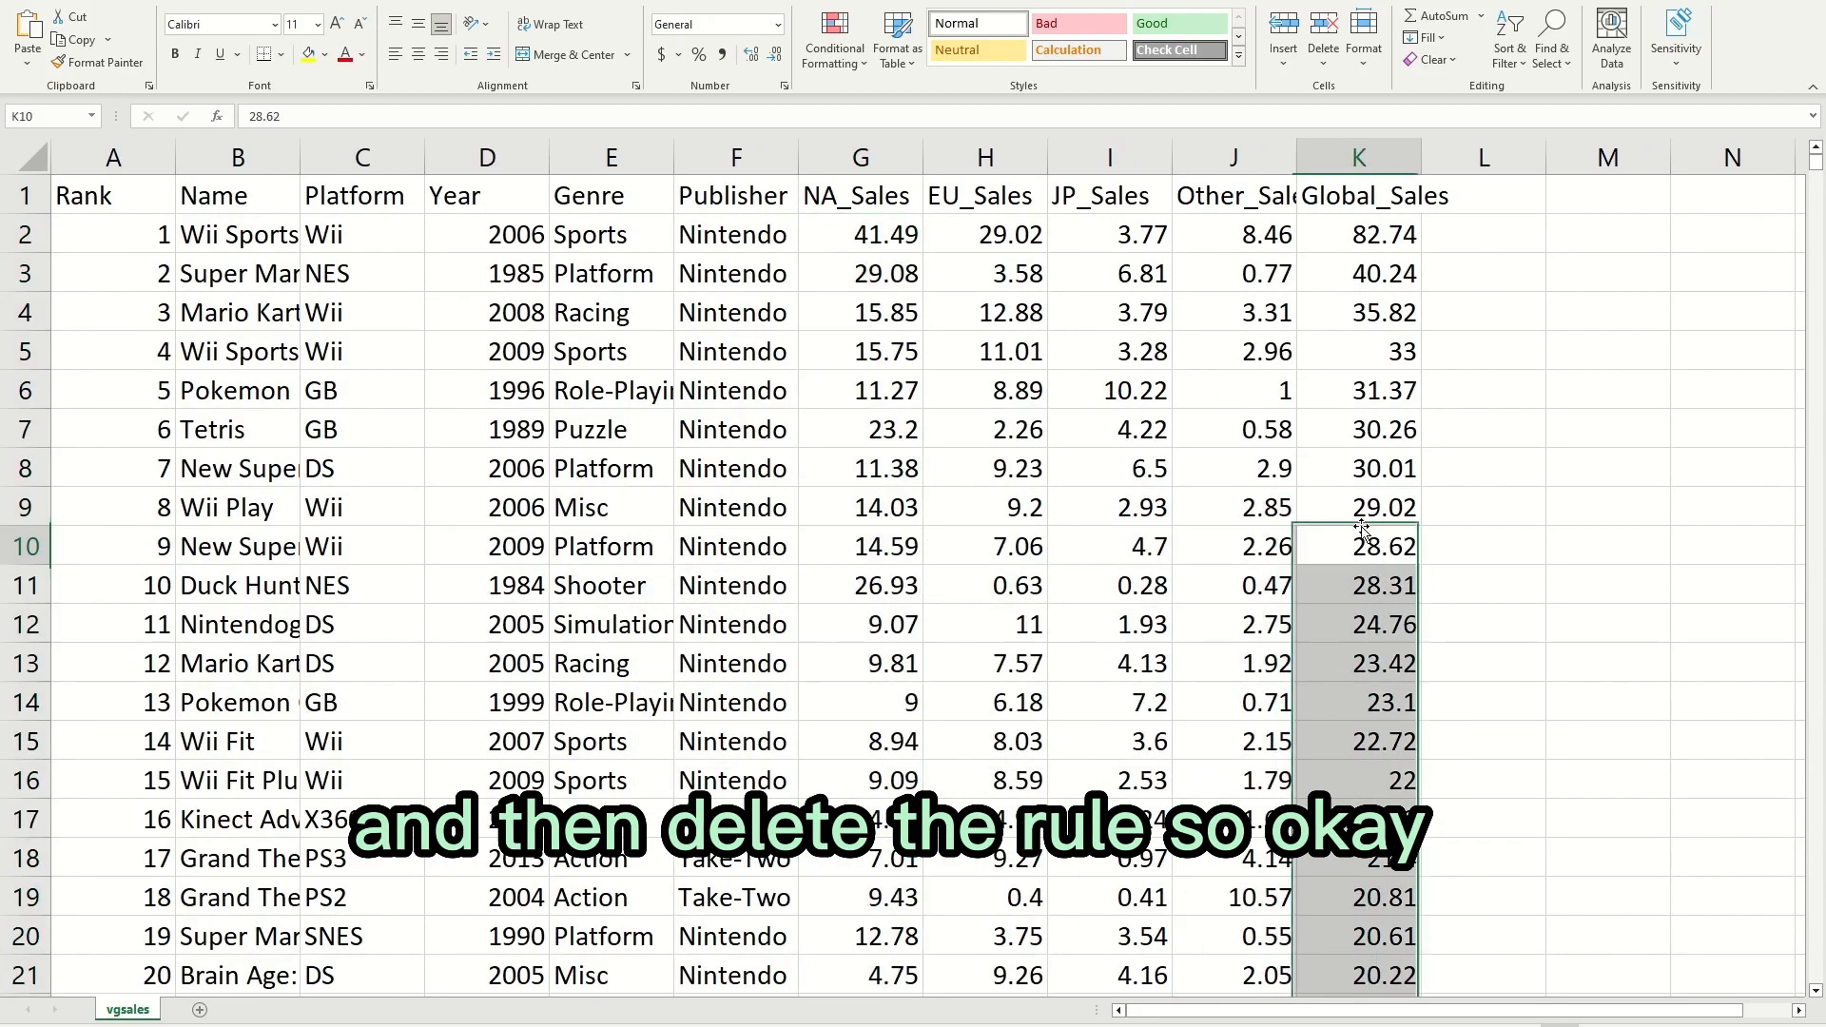
{"action": "scroll", "coordinate": [865, 286], "scroll_direction": "down", "scroll_amount": 8}
{"action": "scroll", "coordinate": [884, 284], "scroll_direction": "up", "scroll_amount": 8}
Apply the two-color scale with green for high and yellow for low to the NA_Sales values from G2 down.
{"action": "left_click", "coordinate": [857, 269]}
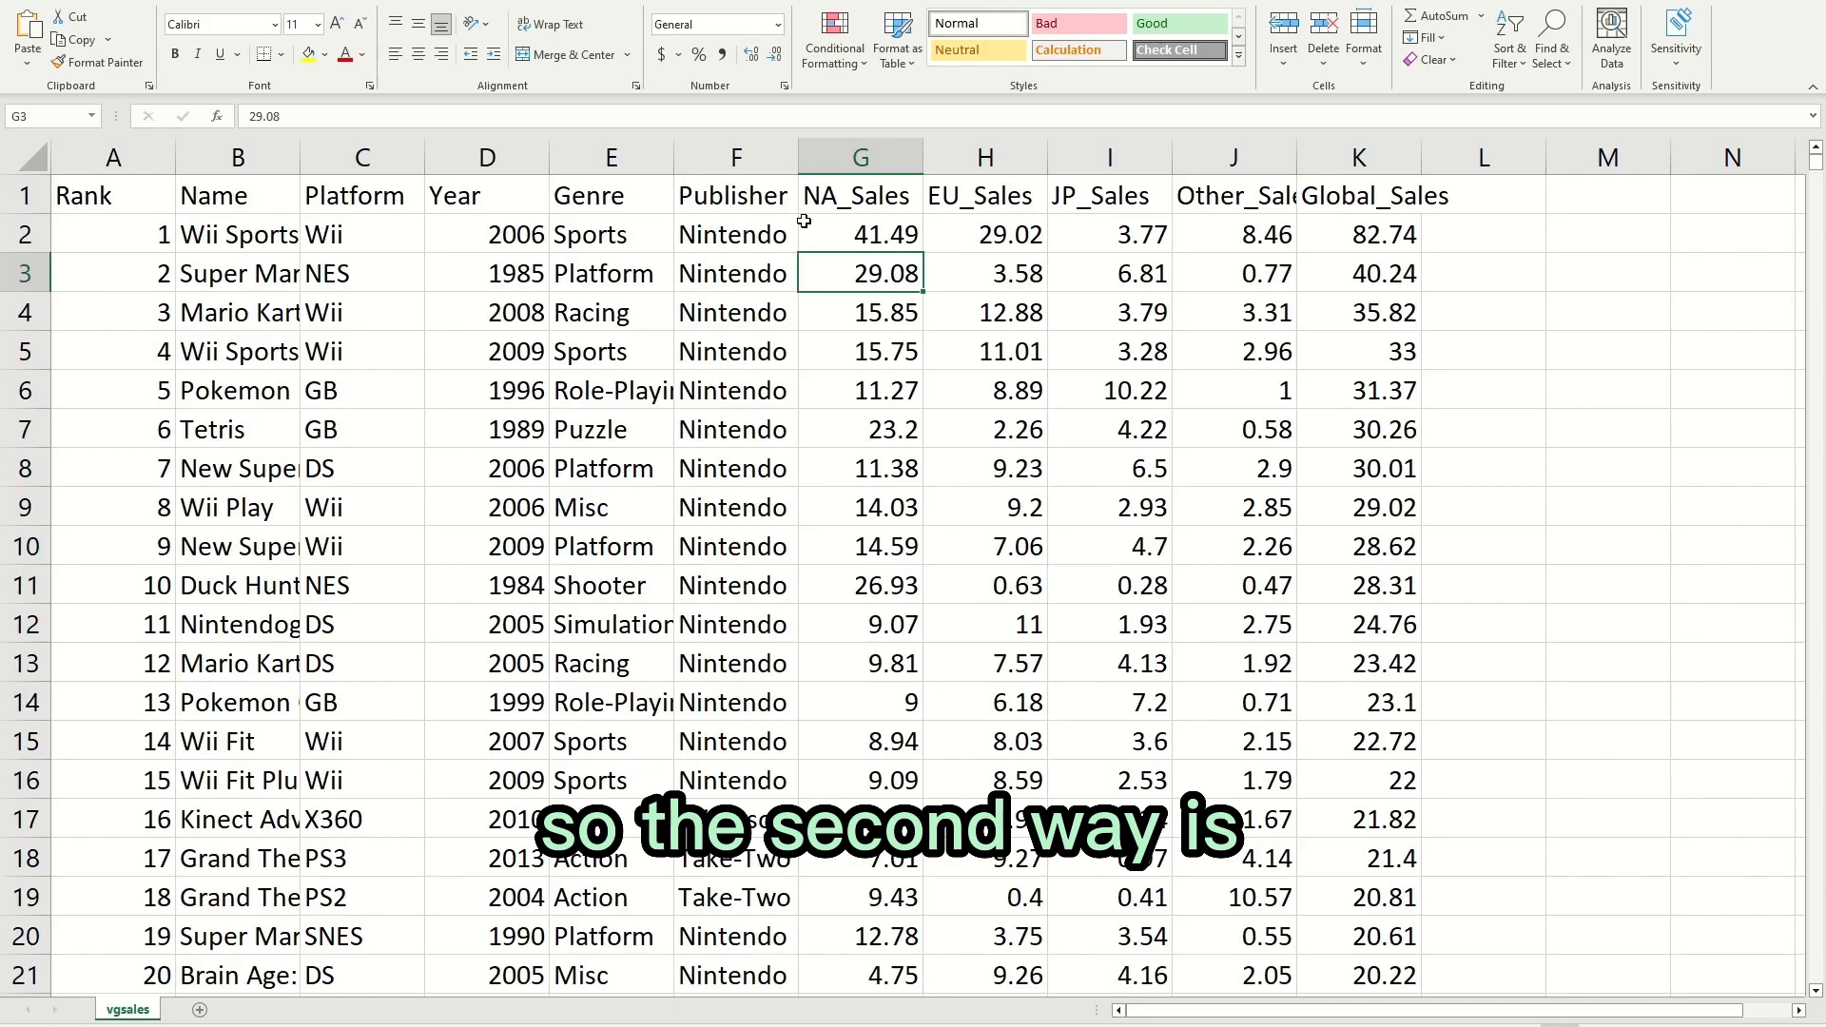
{"action": "left_click", "coordinate": [852, 234]}
{"action": "key", "text": "ctrl+shift+Down"}
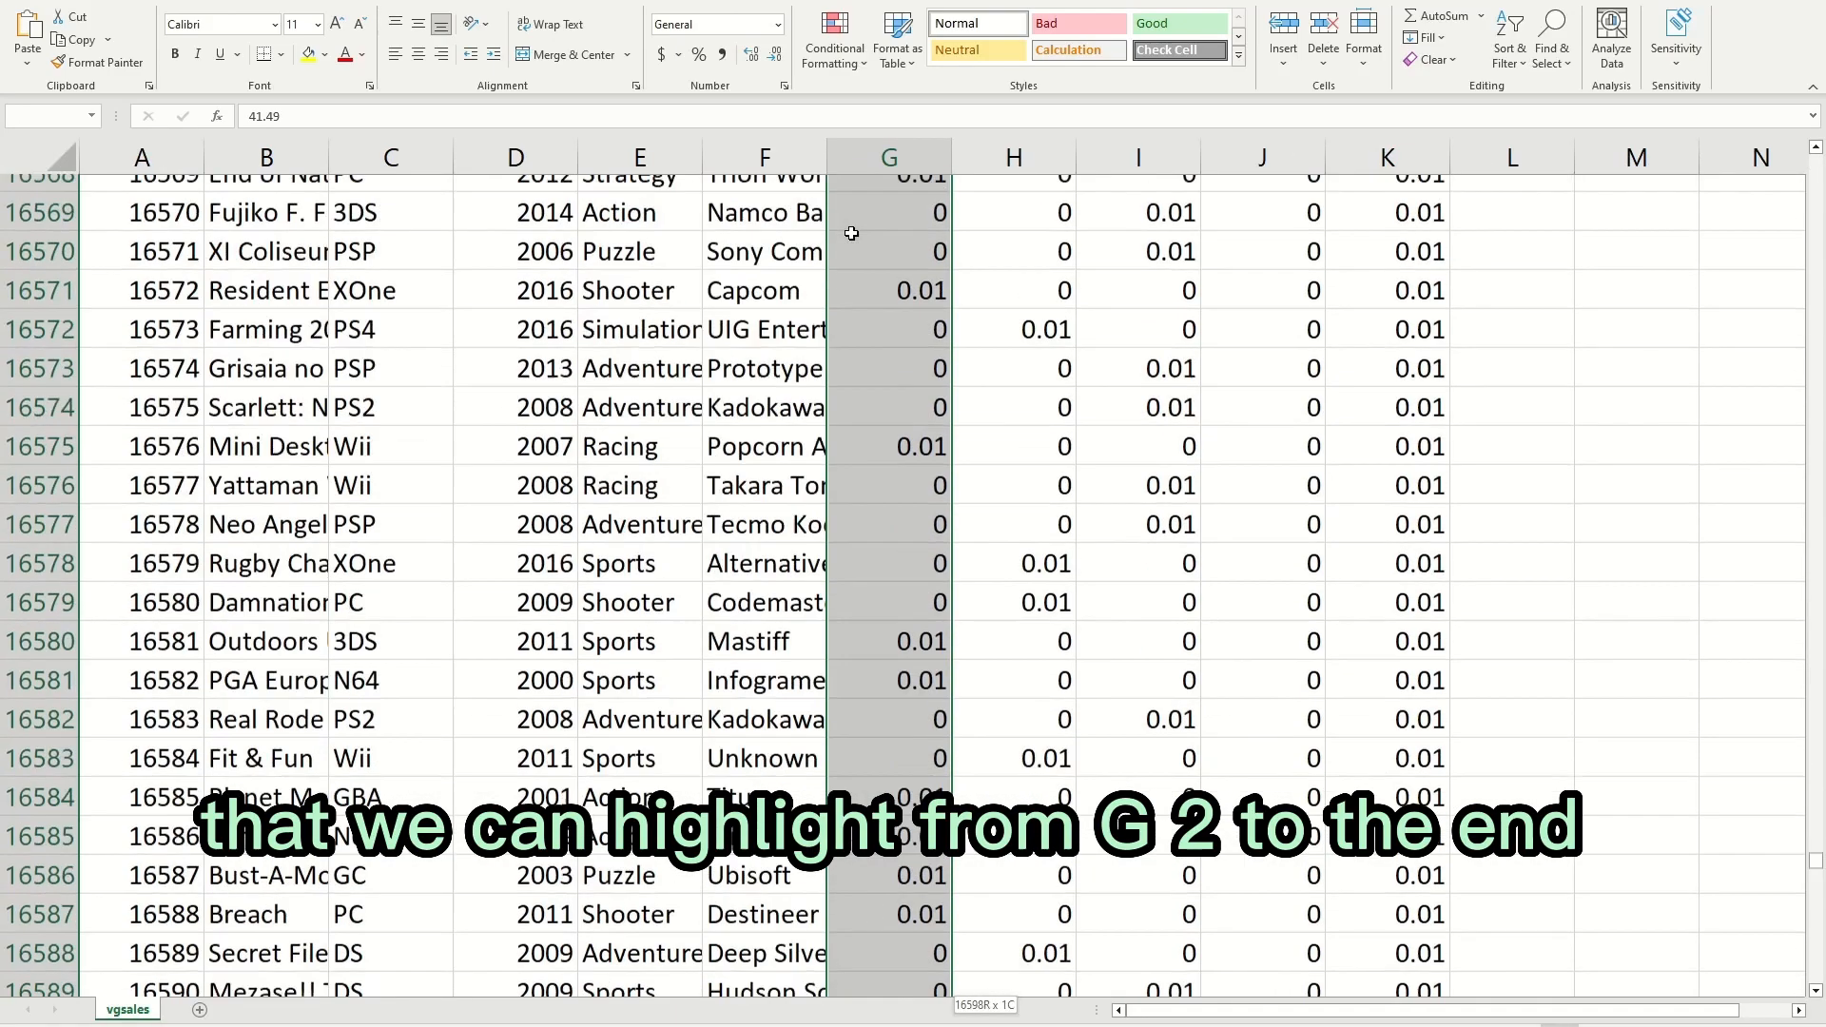
{"action": "left_click", "coordinate": [835, 42]}
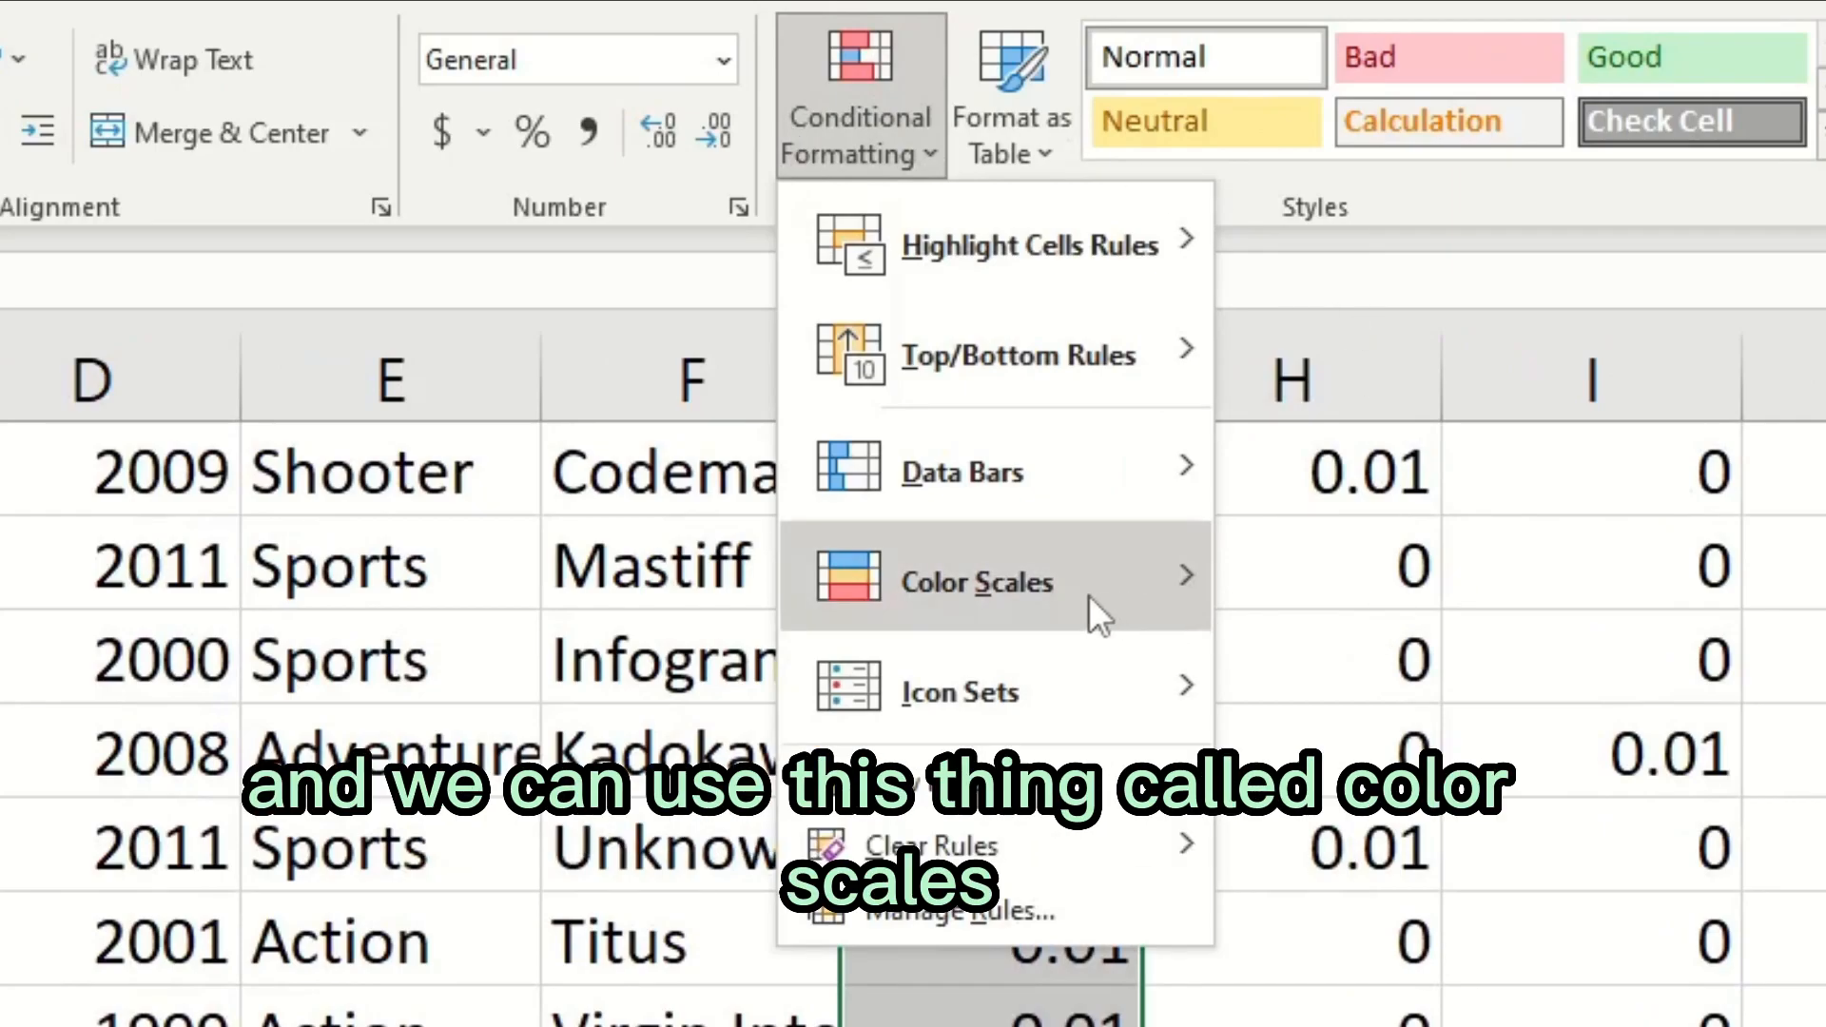
{"action": "mouse_move", "coordinate": [1092, 596]}
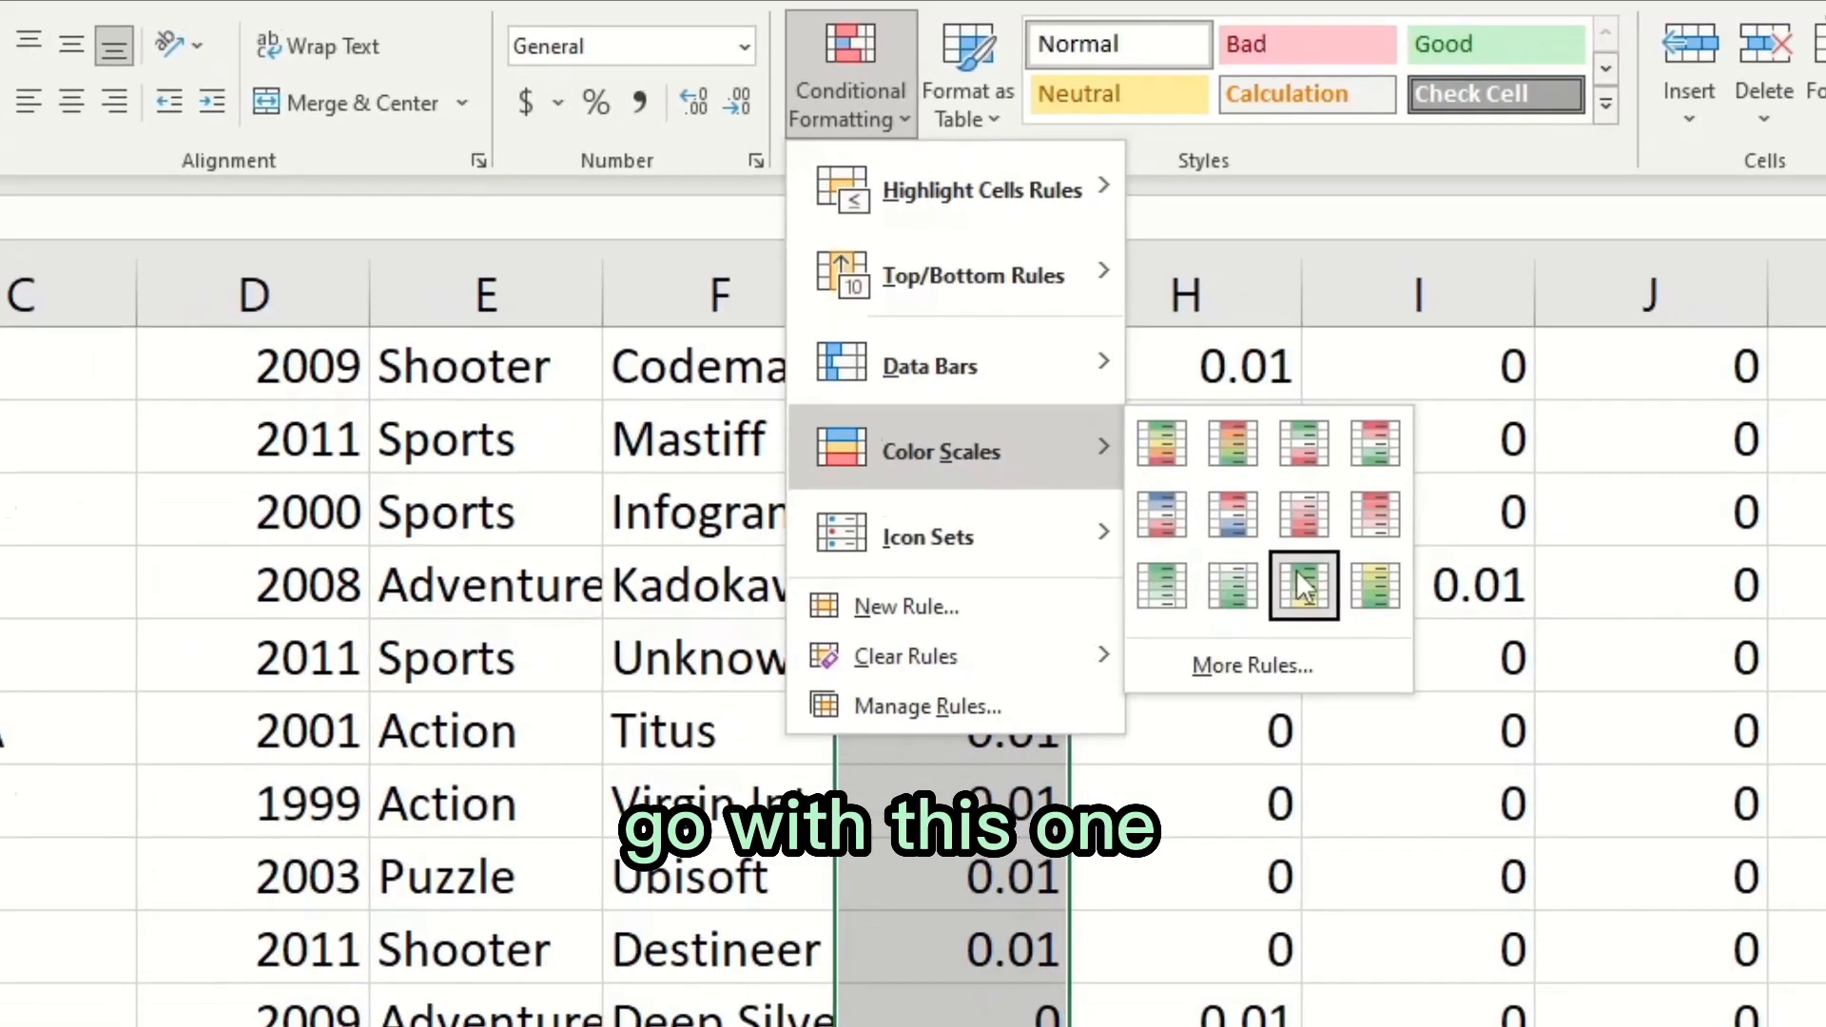
{"action": "left_click", "coordinate": [1427, 744]}
{"action": "left_click", "coordinate": [1068, 308]}
Examine how the color scale shades the NA_Sales values, from the start of the data down through the lower-ranked rows.
{"action": "scroll", "coordinate": [1337, 313], "scroll_direction": "up", "scroll_amount": 20}
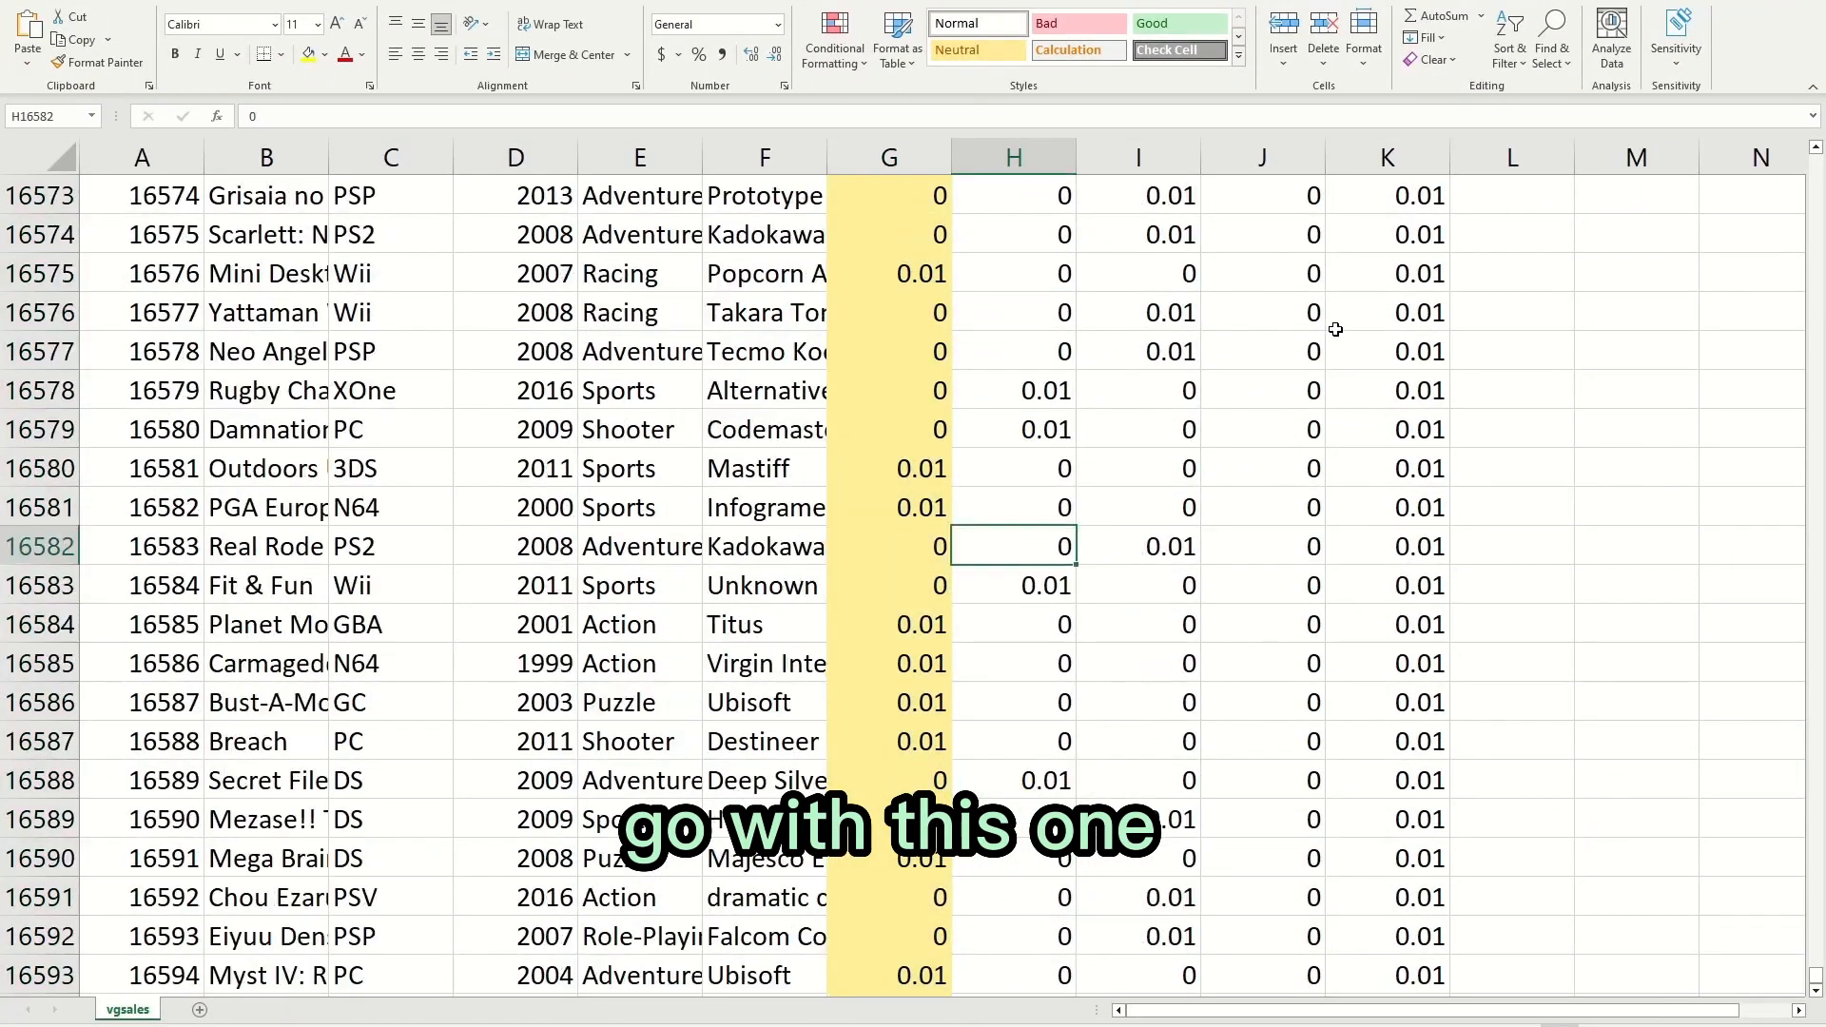
{"action": "left_click_drag", "start_coordinate": [1817, 973], "coordinate": [1816, 162]}
{"action": "scroll", "coordinate": [1373, 320], "scroll_direction": "down", "scroll_amount": 5}
{"action": "scroll", "coordinate": [1236, 377], "scroll_direction": "up", "scroll_amount": 5}
{"action": "scroll", "coordinate": [928, 276], "scroll_direction": "down", "scroll_amount": 7}
{"action": "scroll", "coordinate": [927, 276], "scroll_direction": "down", "scroll_amount": 20}
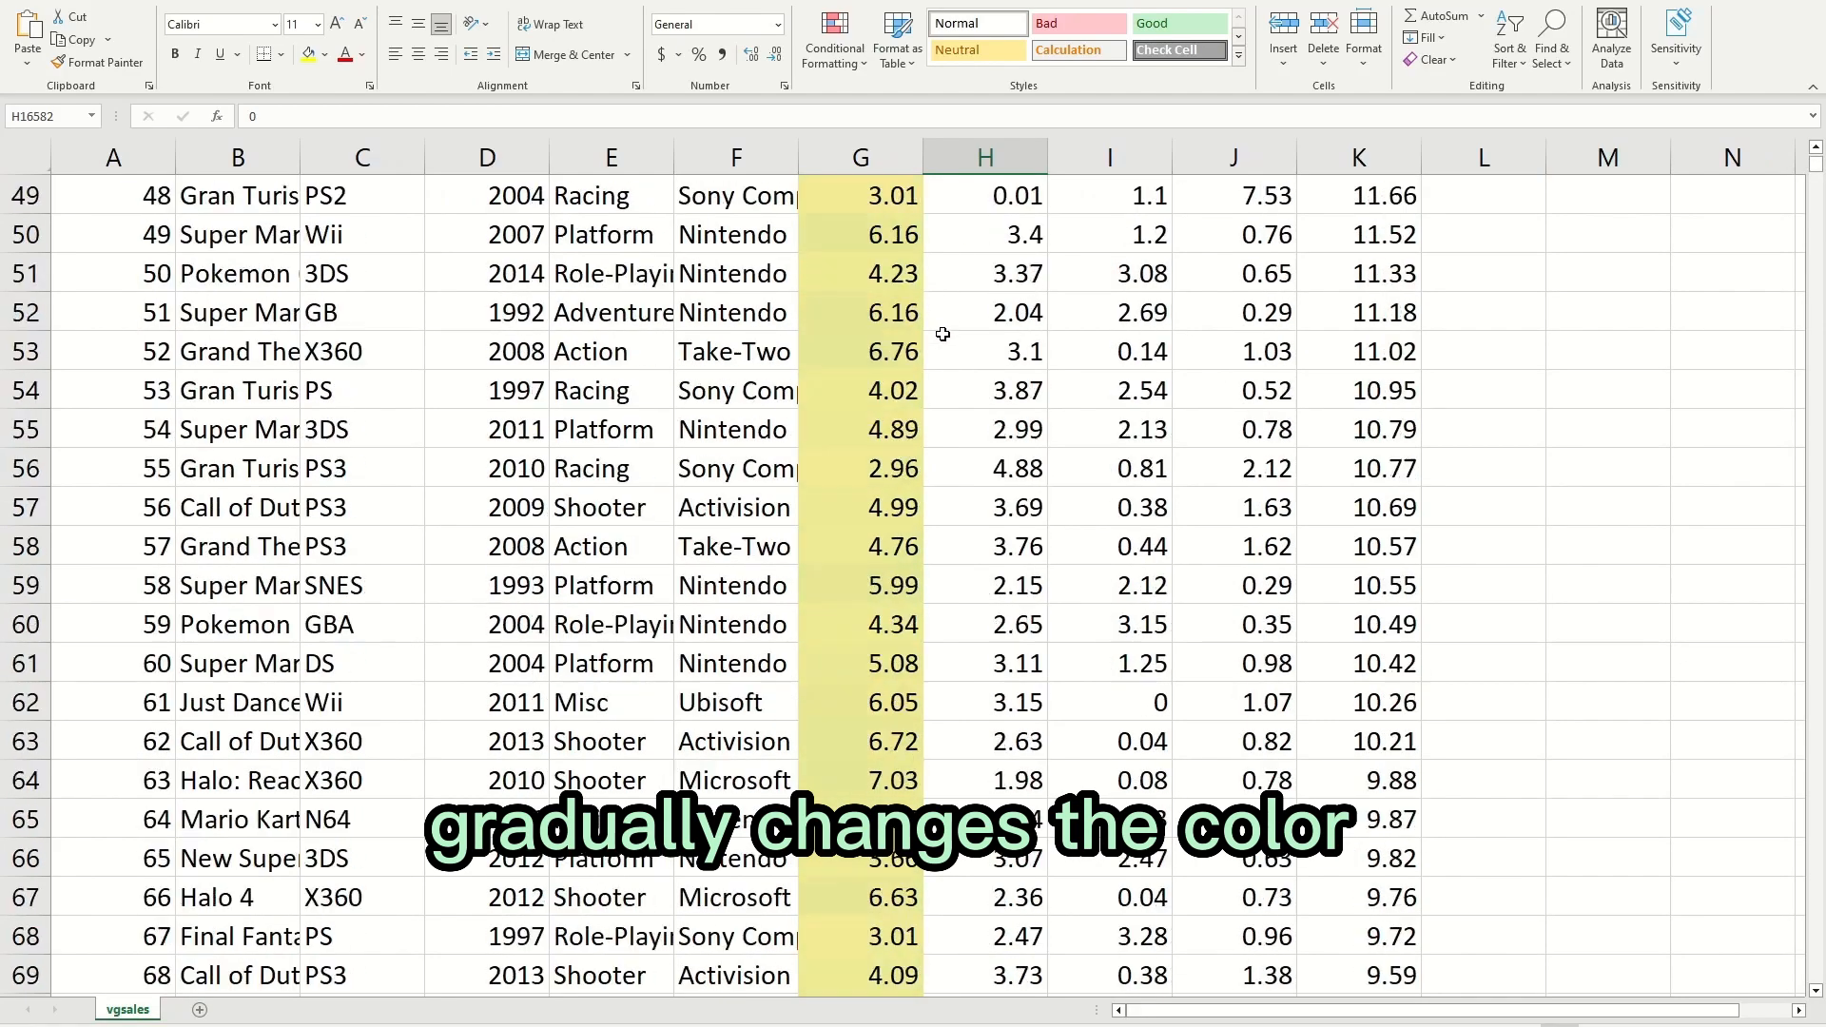
{"action": "scroll", "coordinate": [1046, 323], "scroll_direction": "up", "scroll_amount": 20}
{"action": "left_click", "coordinate": [838, 303]}
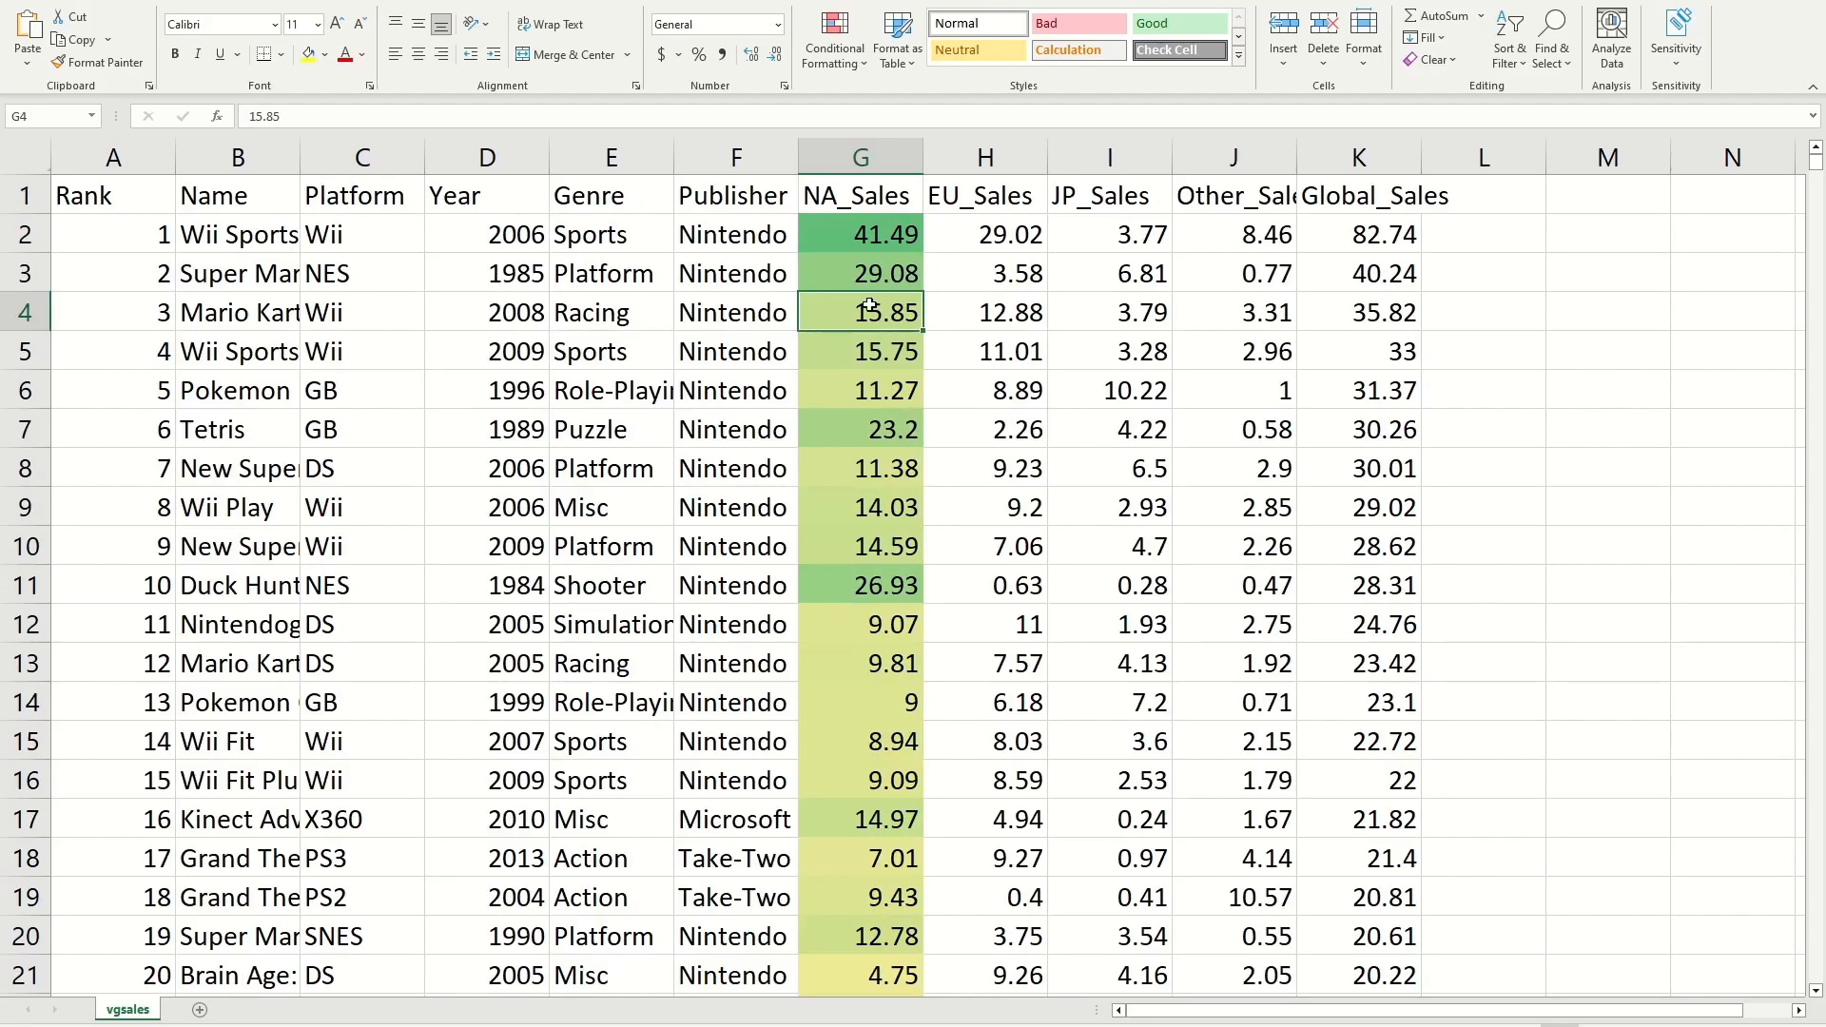
{"action": "scroll", "coordinate": [1039, 316], "scroll_direction": "down", "scroll_amount": 8}
{"action": "scroll", "coordinate": [1039, 316], "scroll_direction": "down", "scroll_amount": 5}
{"action": "scroll", "coordinate": [904, 342], "scroll_direction": "up", "scroll_amount": 13}
{"action": "left_click", "coordinate": [845, 240]}
{"action": "left_click", "coordinate": [841, 277]}
{"action": "scroll", "coordinate": [841, 277], "scroll_direction": "down", "scroll_amount": 7}
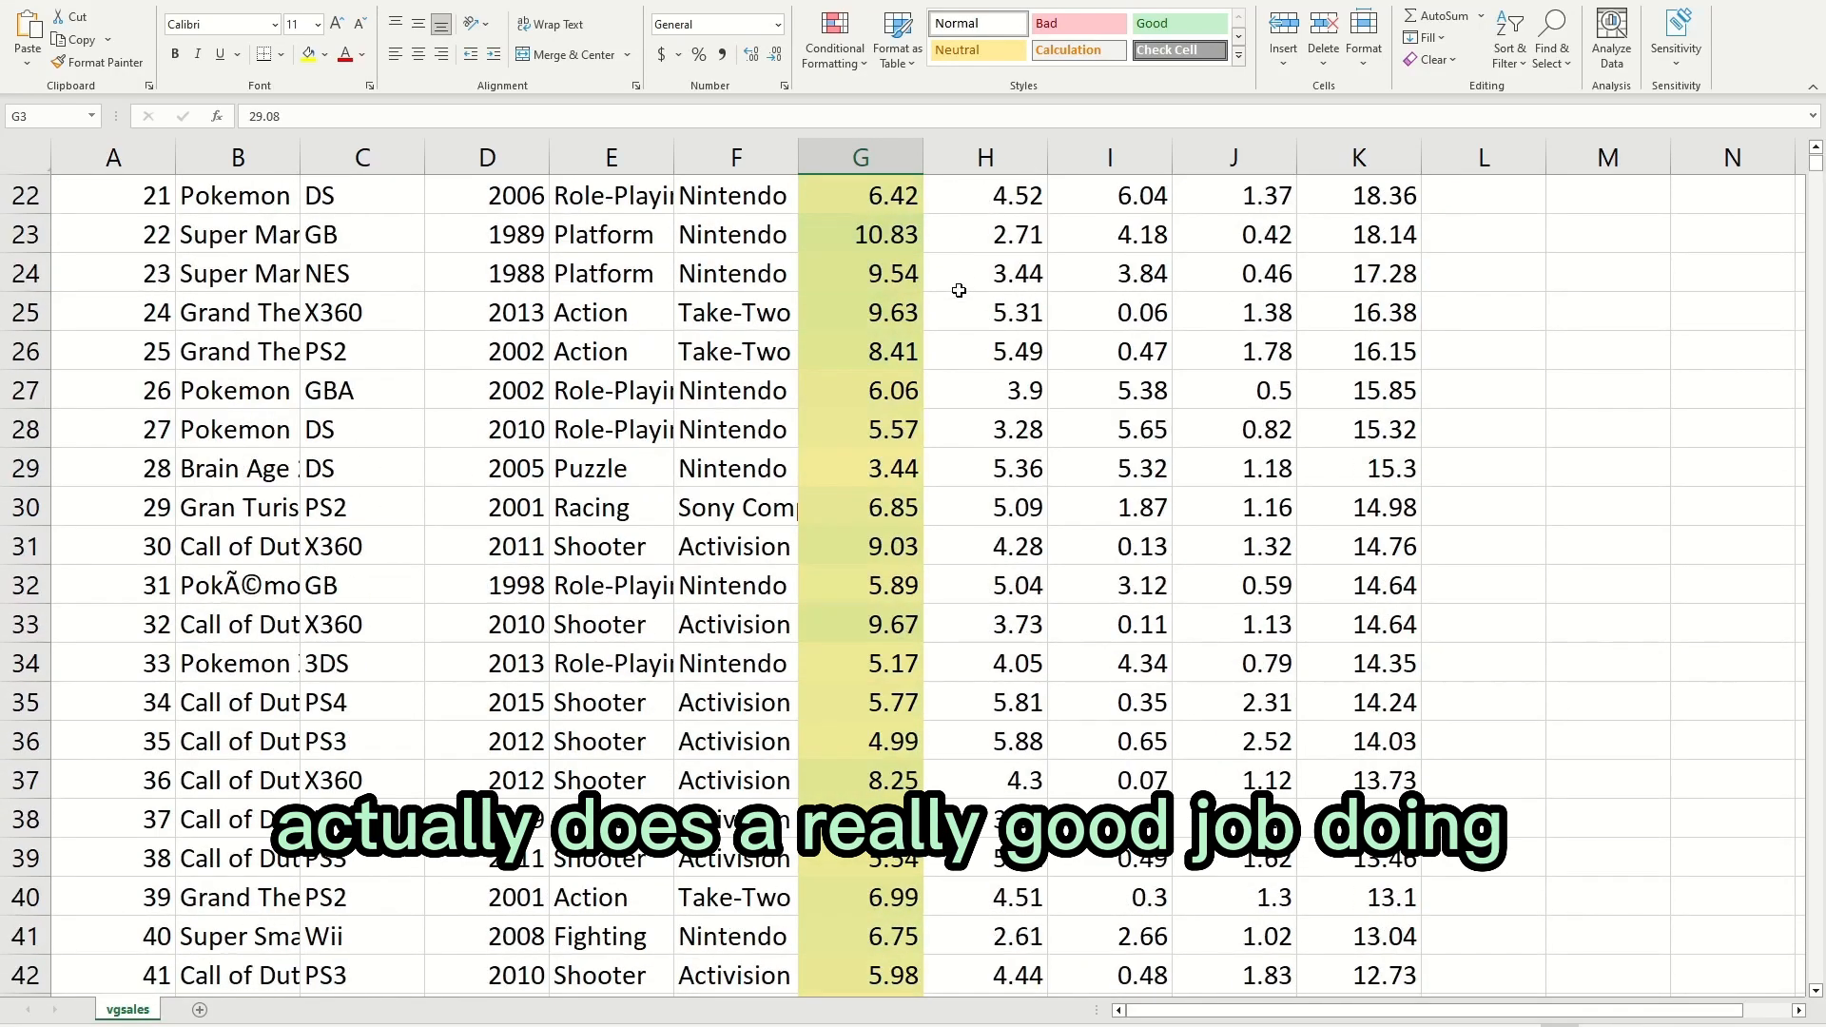
{"action": "scroll", "coordinate": [959, 290], "scroll_direction": "down", "scroll_amount": 5}
{"action": "scroll", "coordinate": [941, 276], "scroll_direction": "up", "scroll_amount": 12}
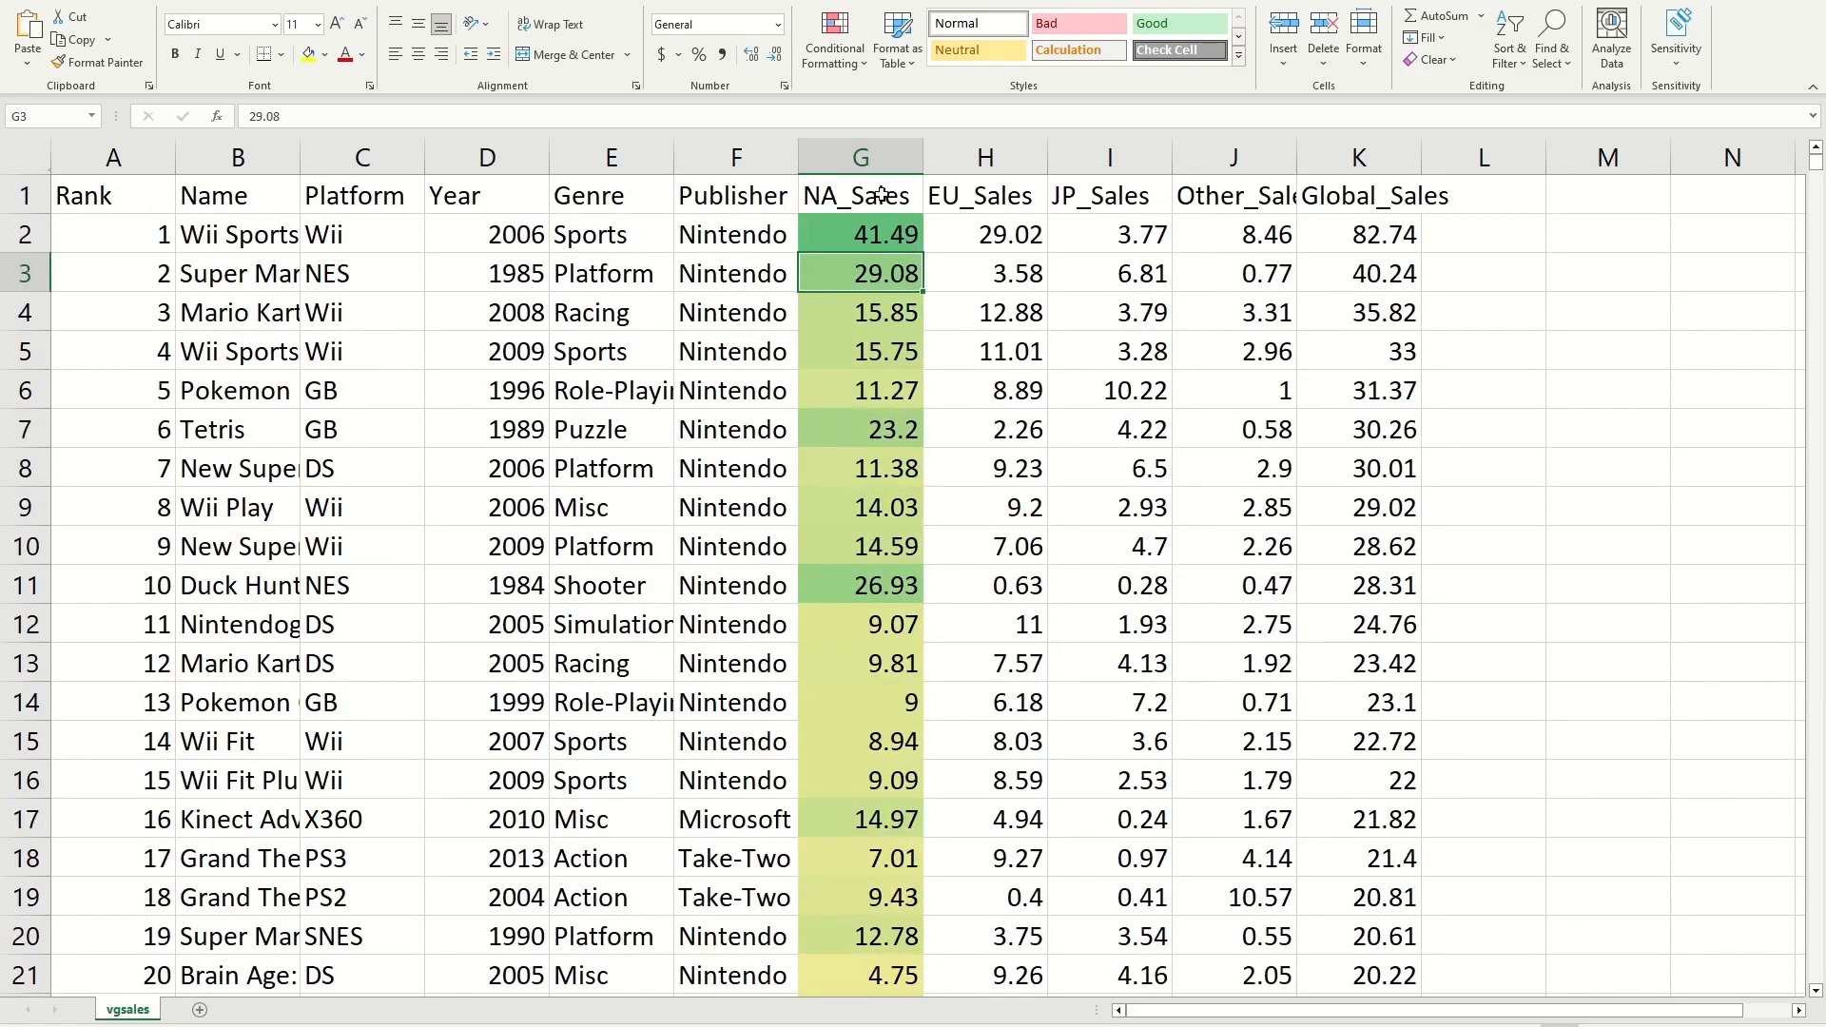
Edit the graded color scale on the NA_Sales values, using theme gold for the minimum and theme green for the maximum, and apply it.
{"action": "left_click", "coordinate": [864, 246]}
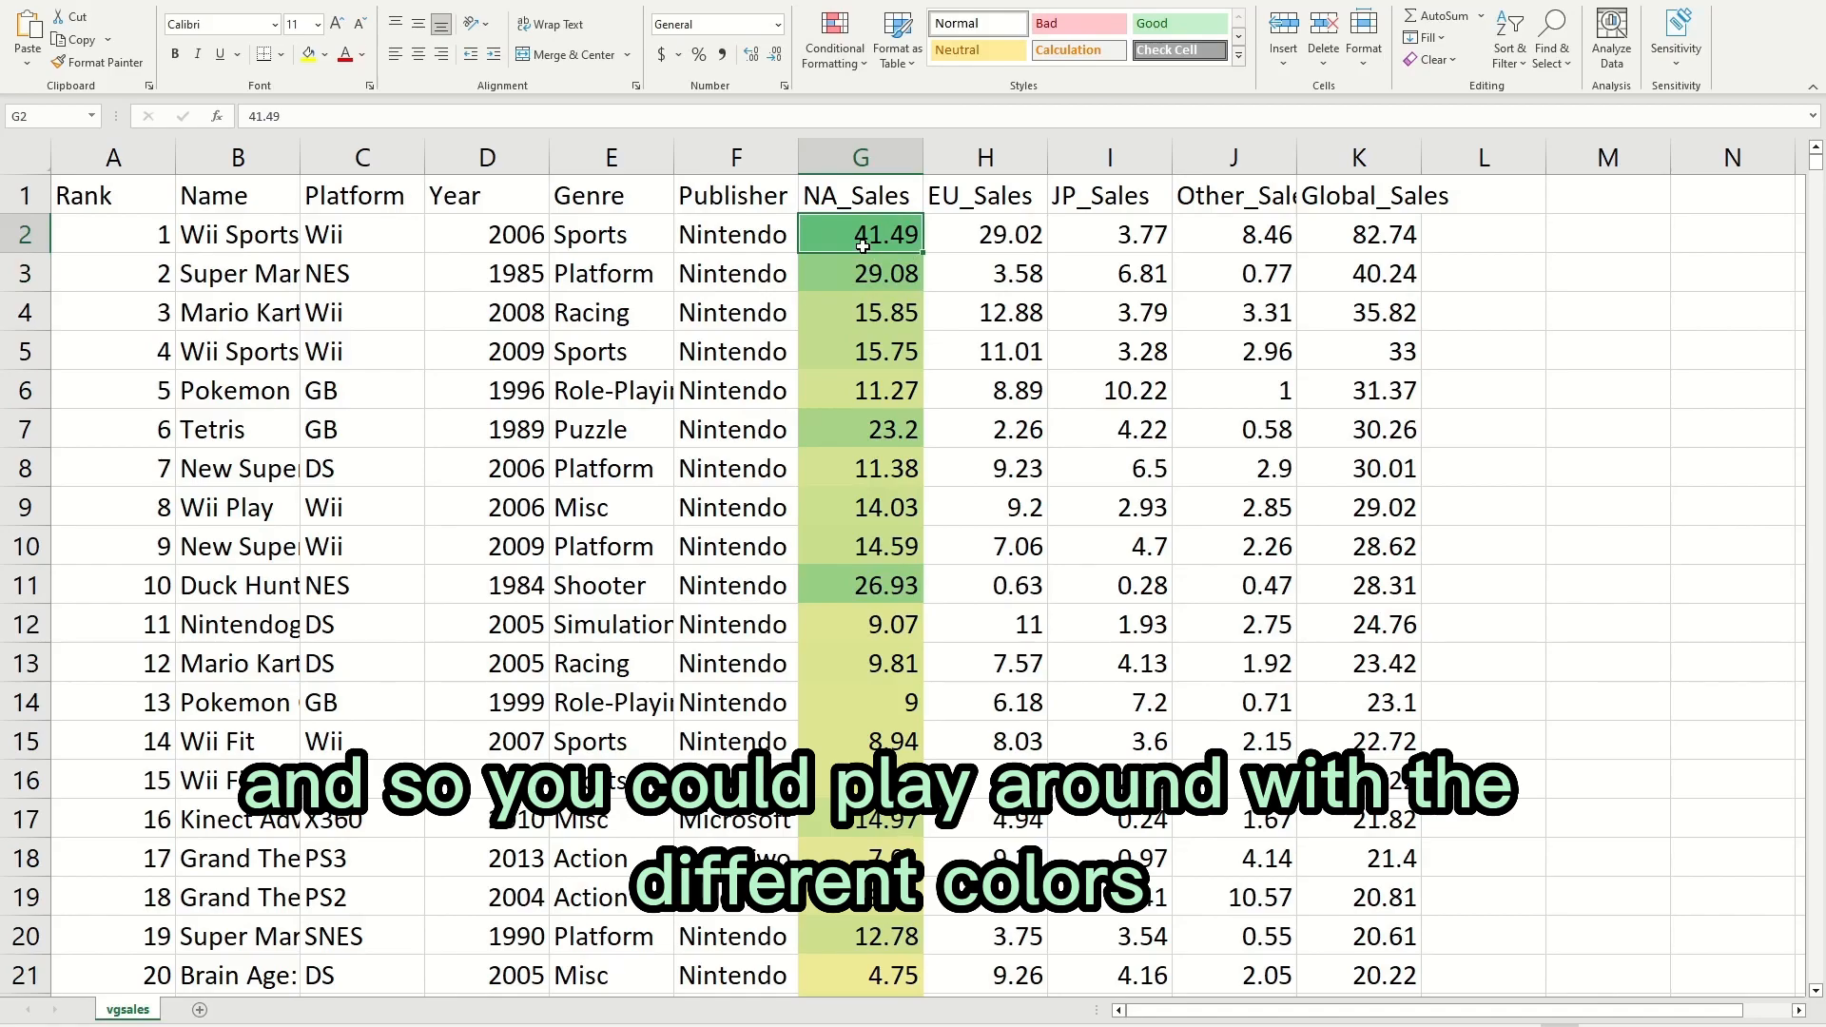
{"action": "key", "text": "ctrl+shift+Down"}
{"action": "left_click", "coordinate": [834, 43]}
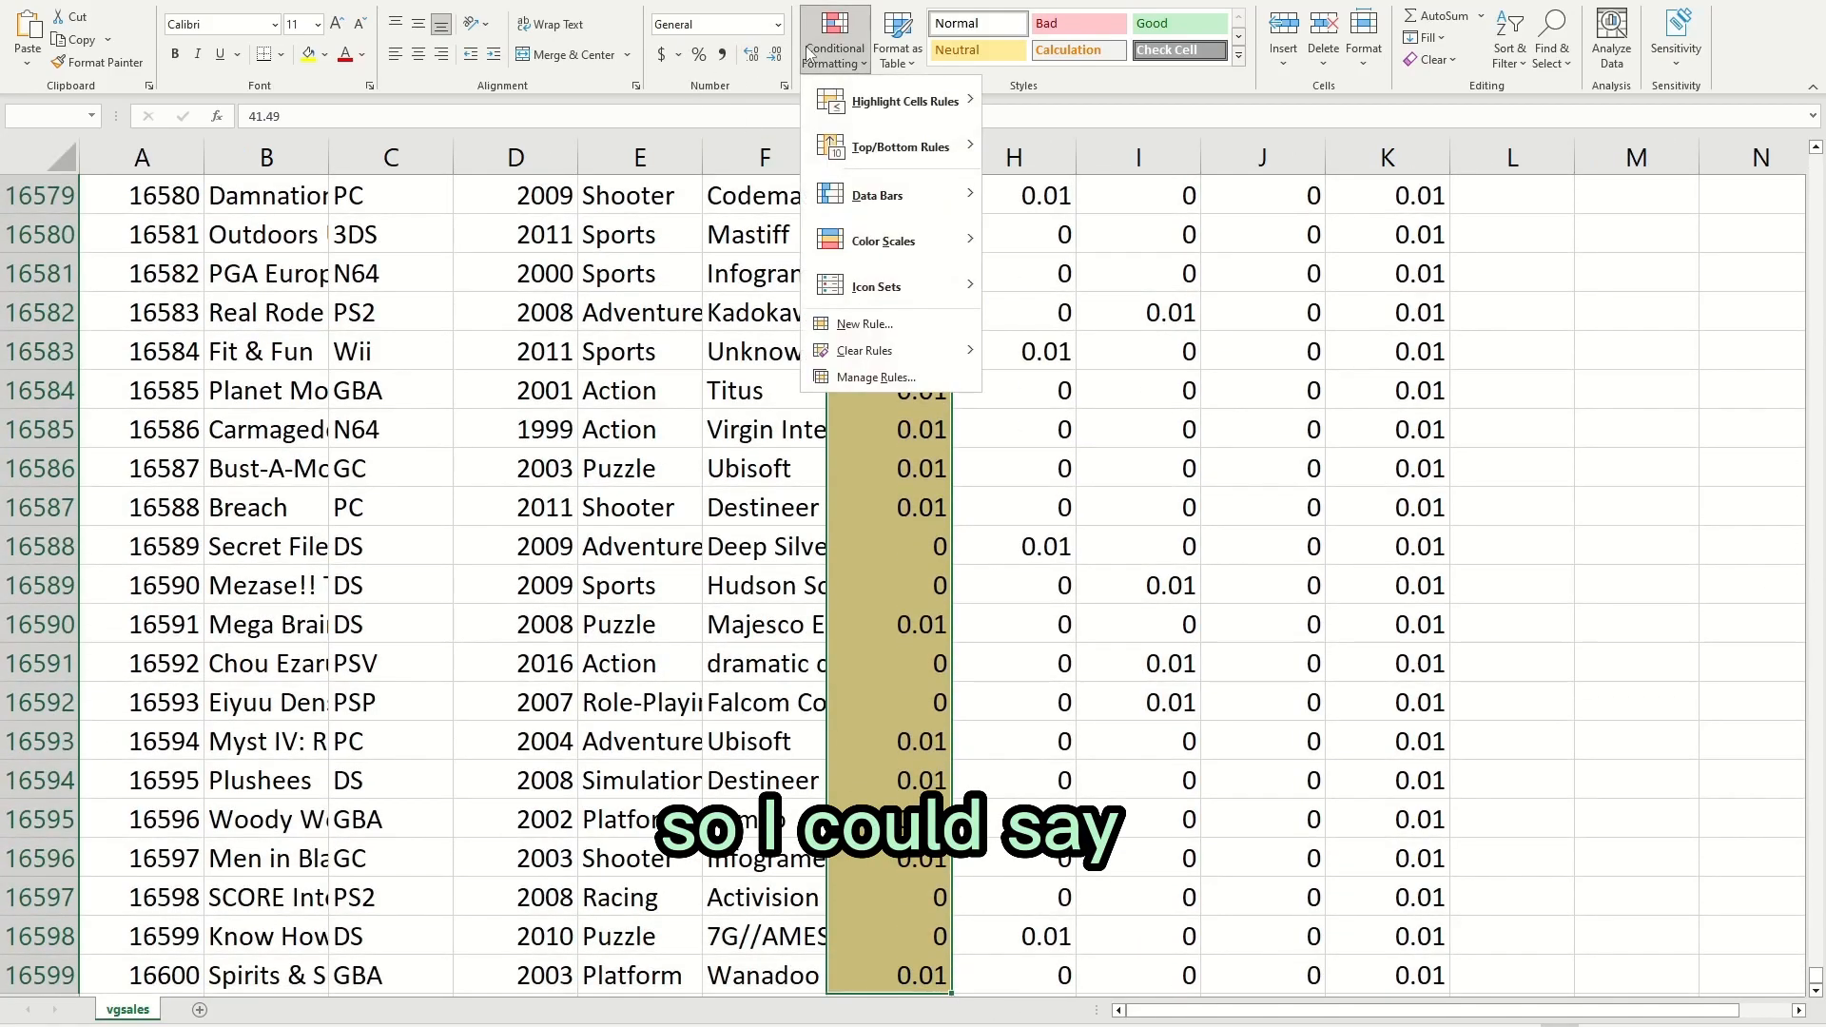
{"action": "left_click", "coordinate": [875, 377]}
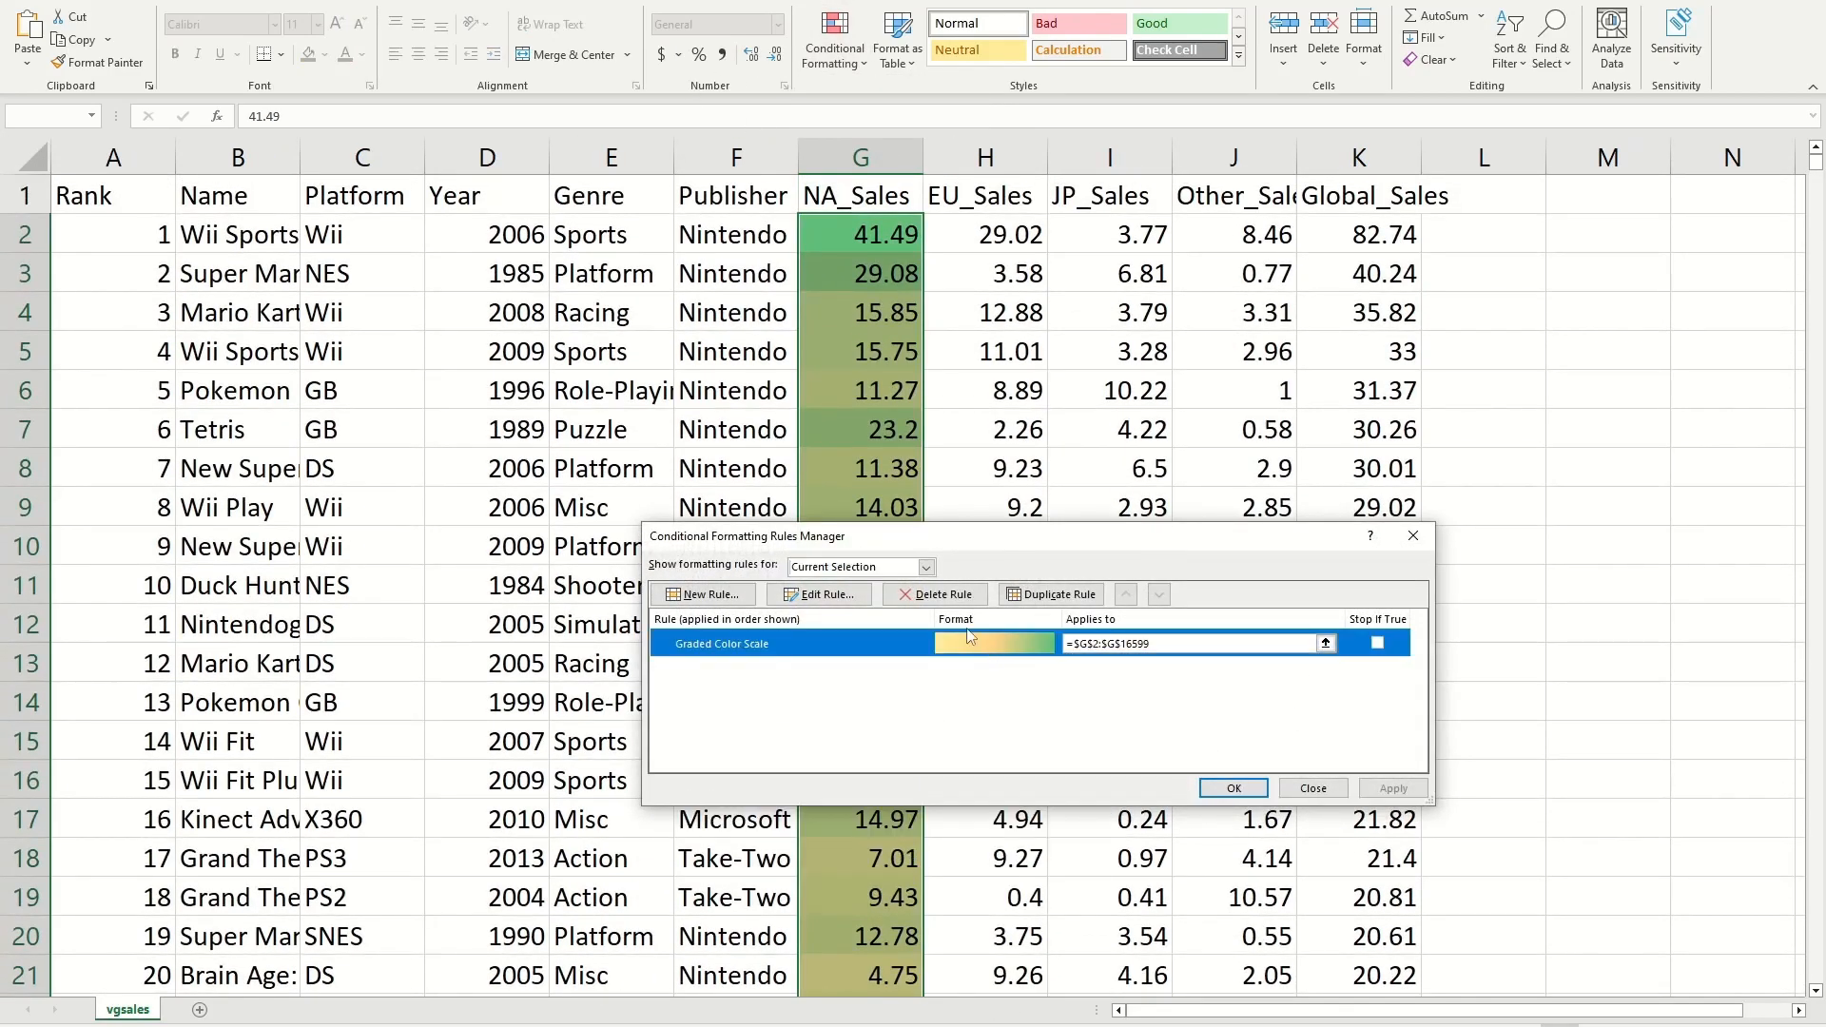
{"action": "left_click", "coordinate": [823, 595]}
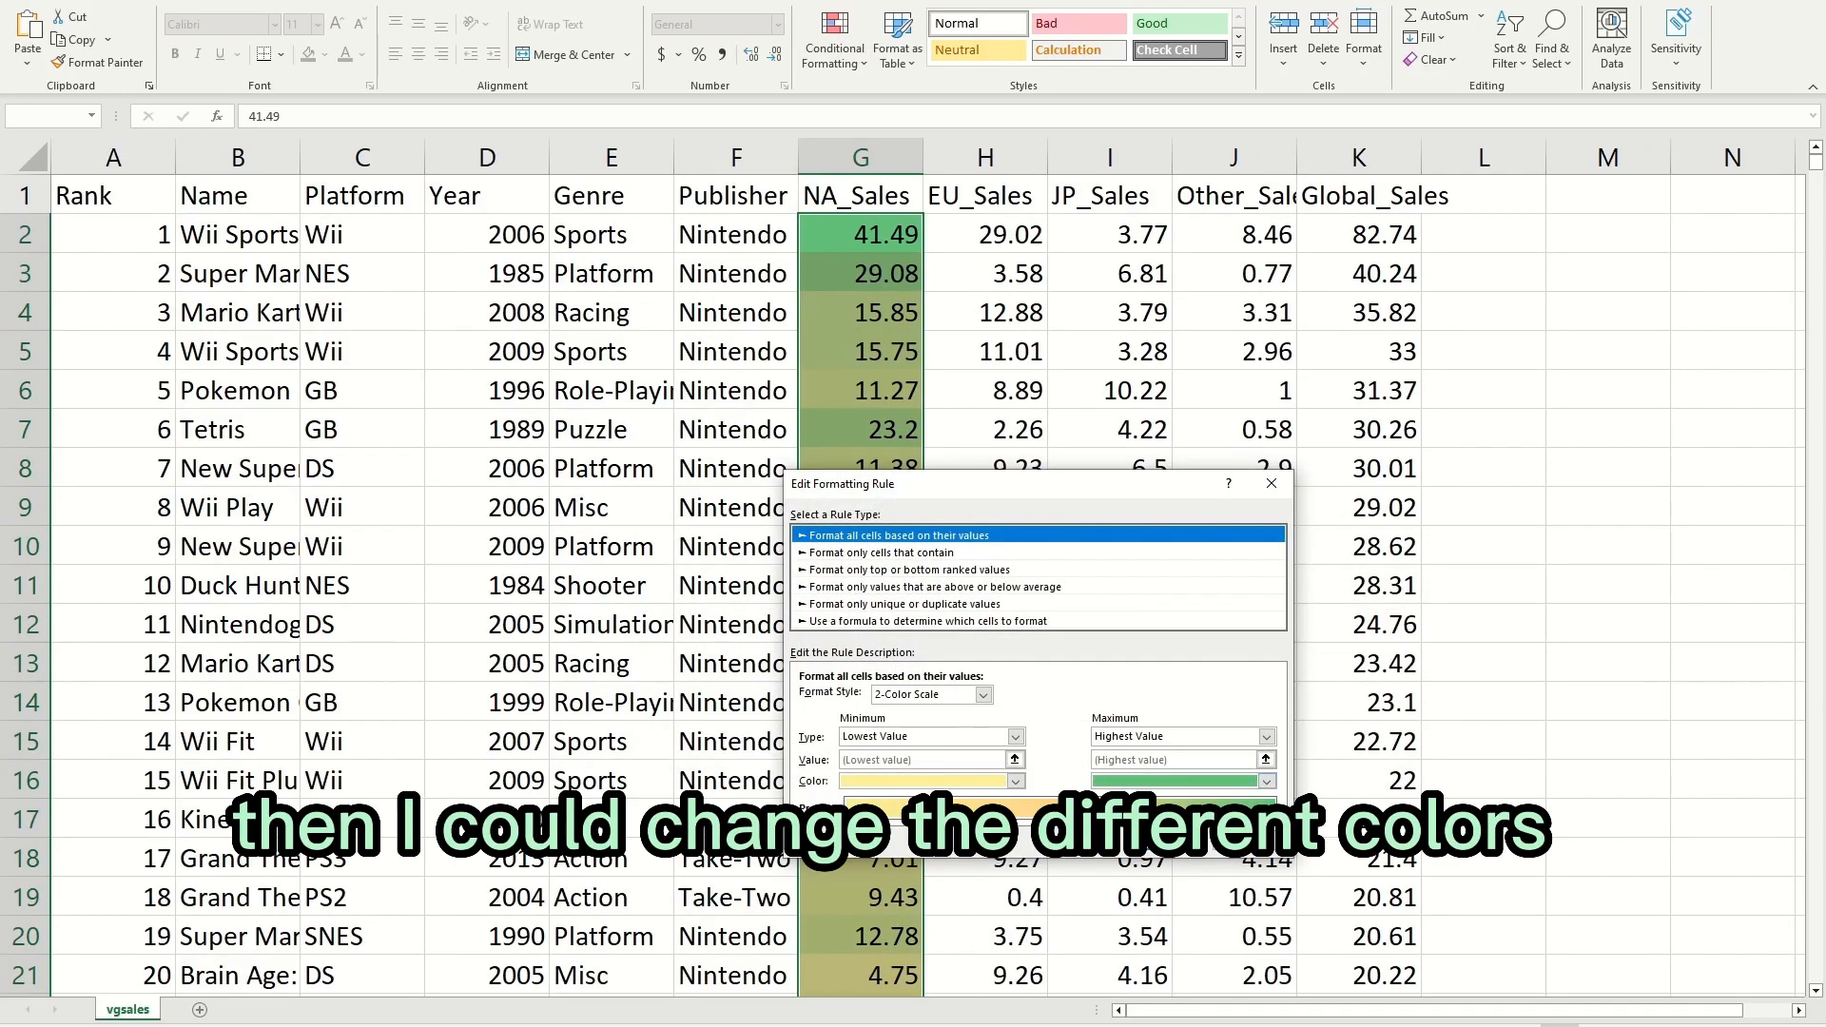
{"action": "left_click", "coordinate": [1016, 781]}
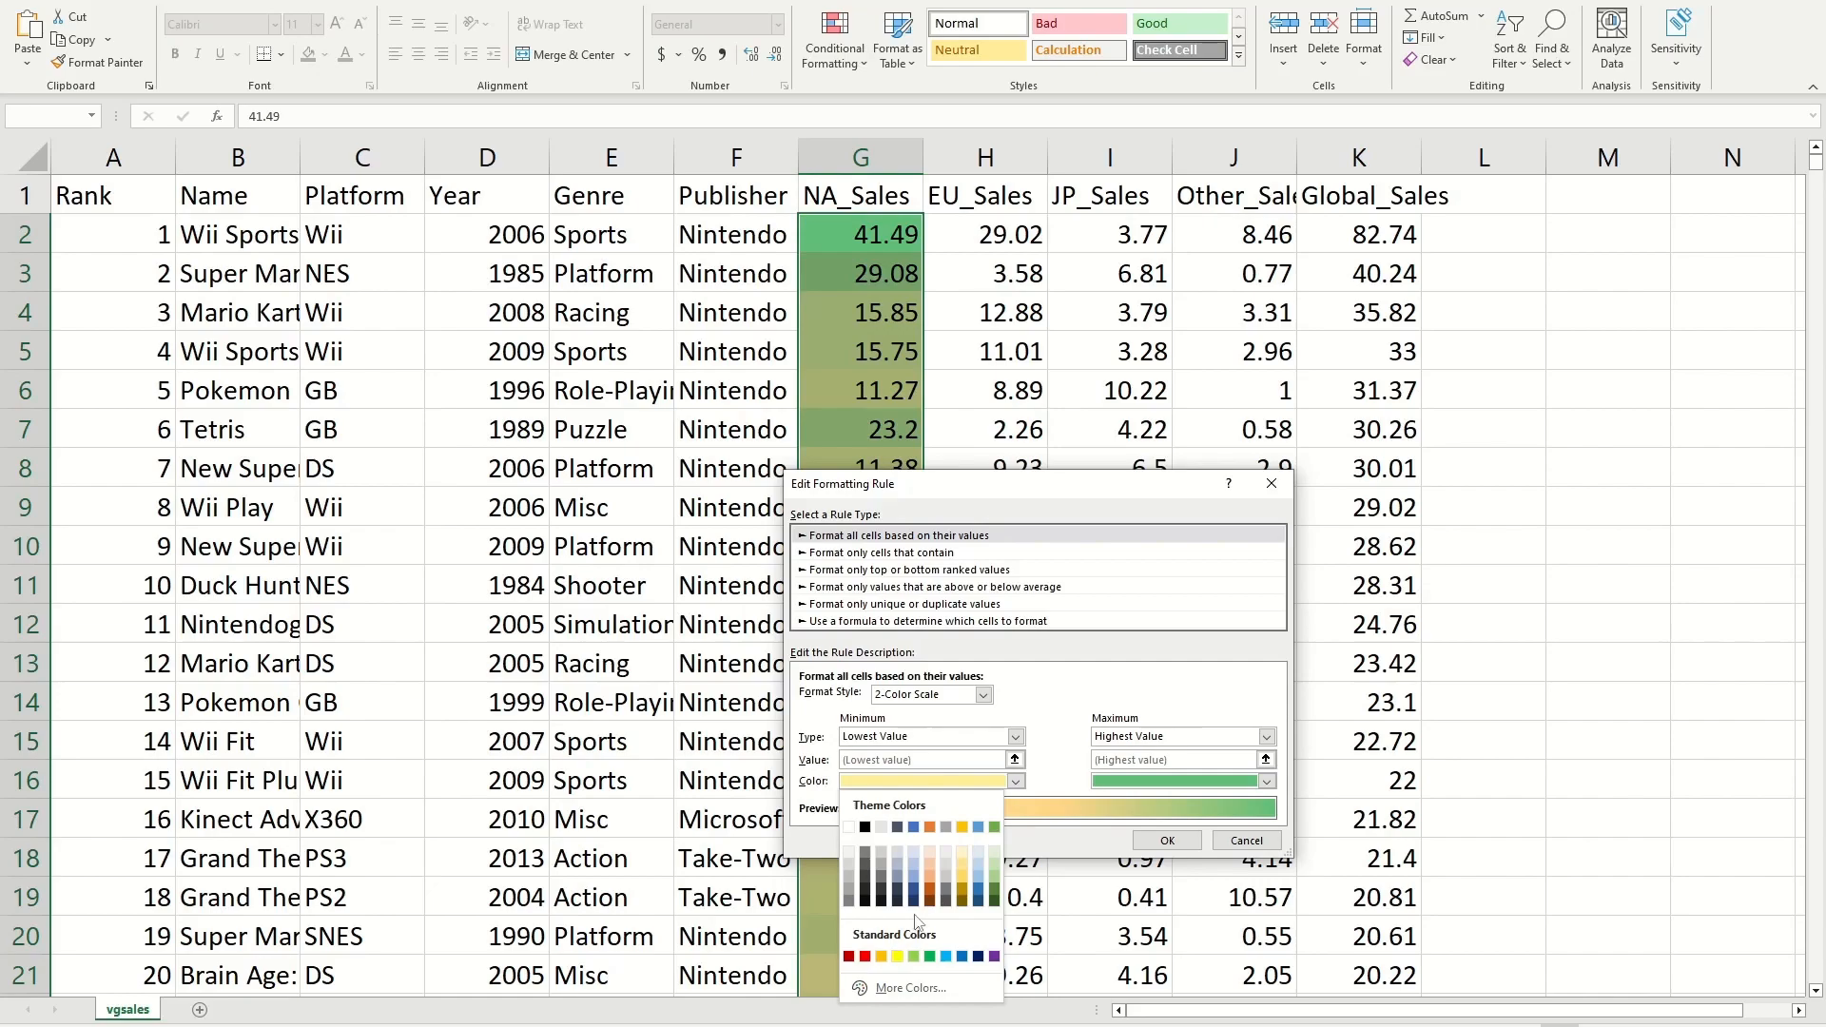
{"action": "left_click", "coordinate": [962, 826]}
{"action": "left_click", "coordinate": [1266, 781]}
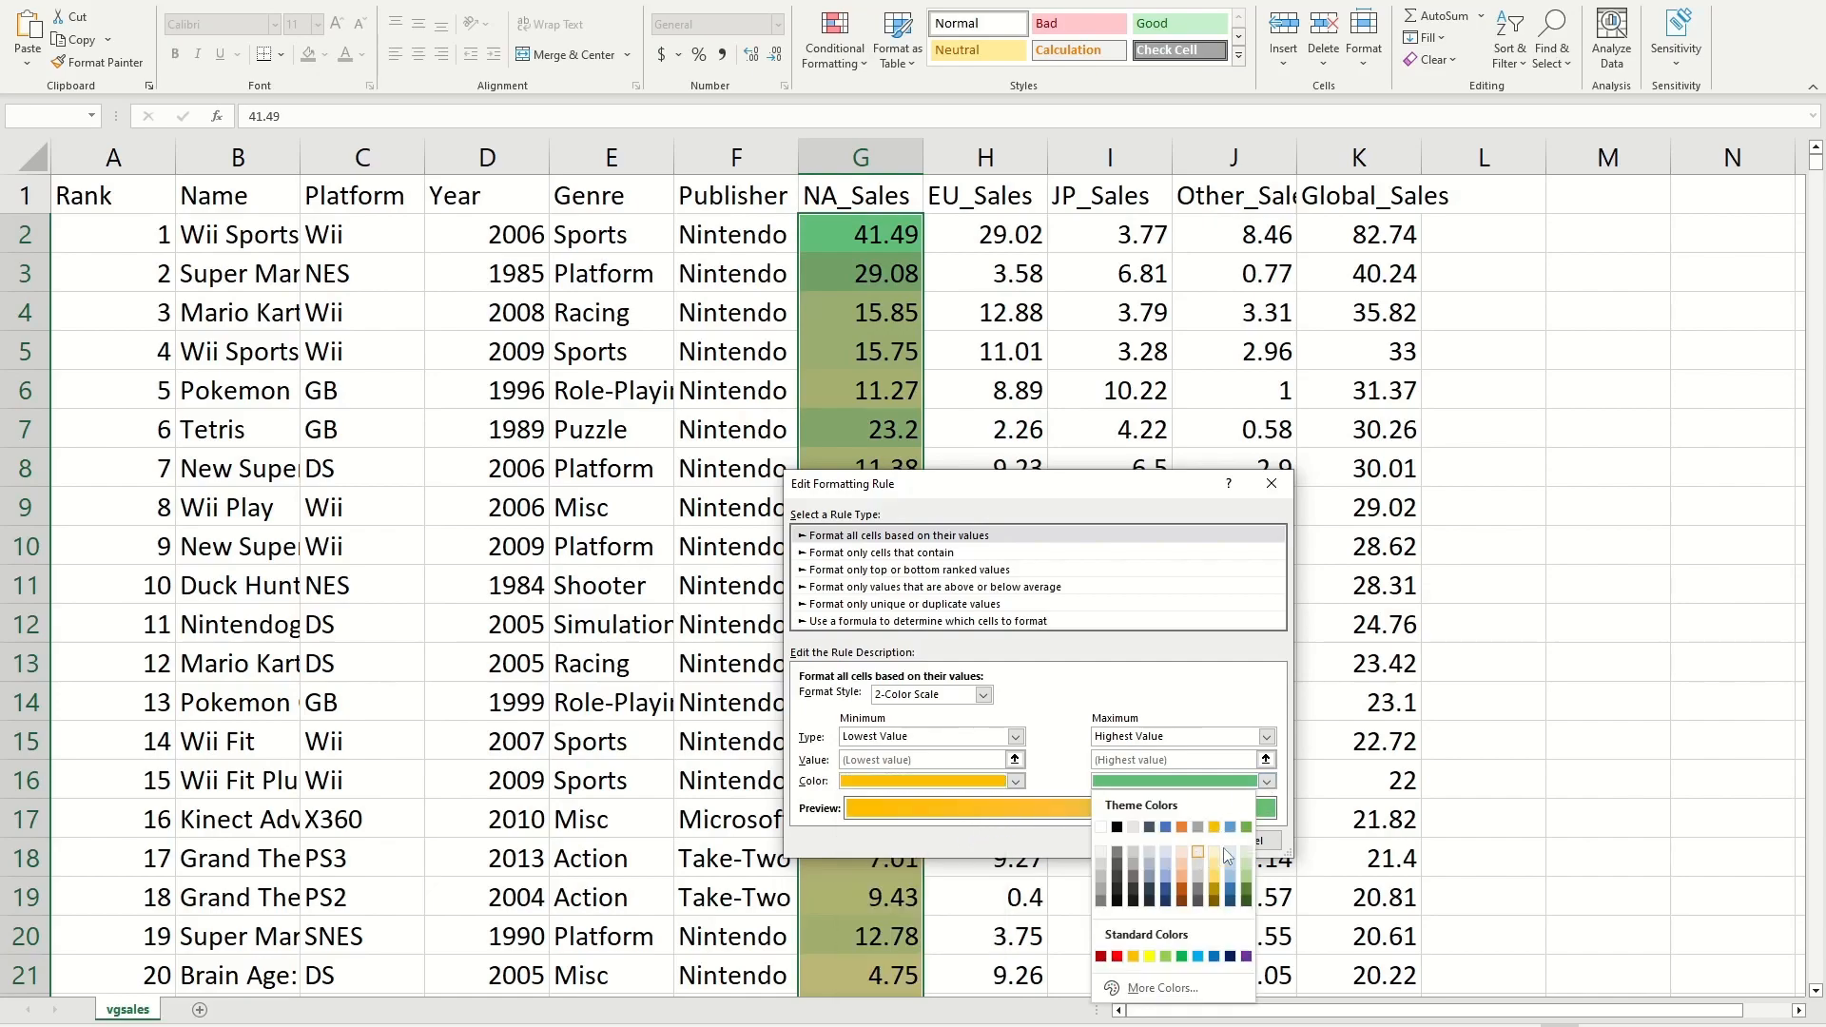
{"action": "left_click", "coordinate": [1252, 849]}
{"action": "left_click", "coordinate": [1168, 840]}
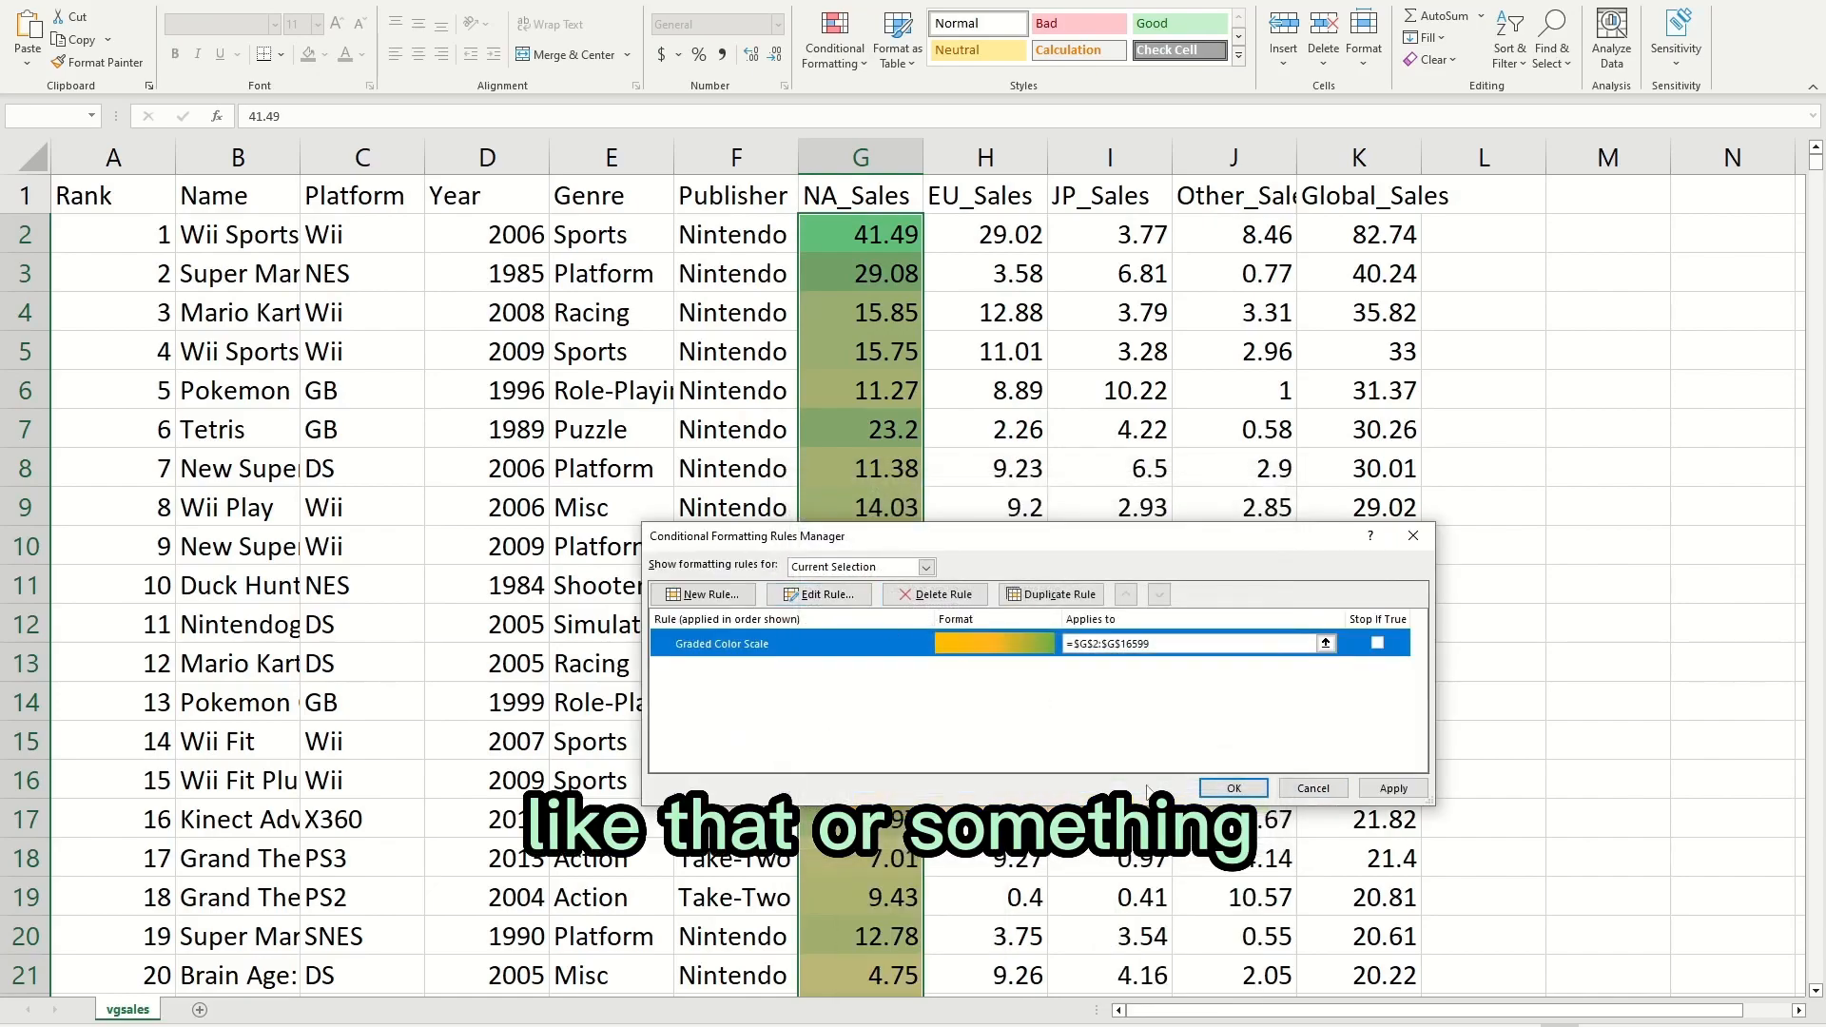
{"action": "left_click", "coordinate": [1233, 790]}
Examine the NA_Sales cells shaded with the edited gold-to-green color scale.
{"action": "left_click", "coordinate": [989, 585]}
{"action": "scroll", "coordinate": [1205, 485], "scroll_direction": "down", "scroll_amount": 16}
{"action": "scroll", "coordinate": [1205, 484], "scroll_direction": "up", "scroll_amount": 16}
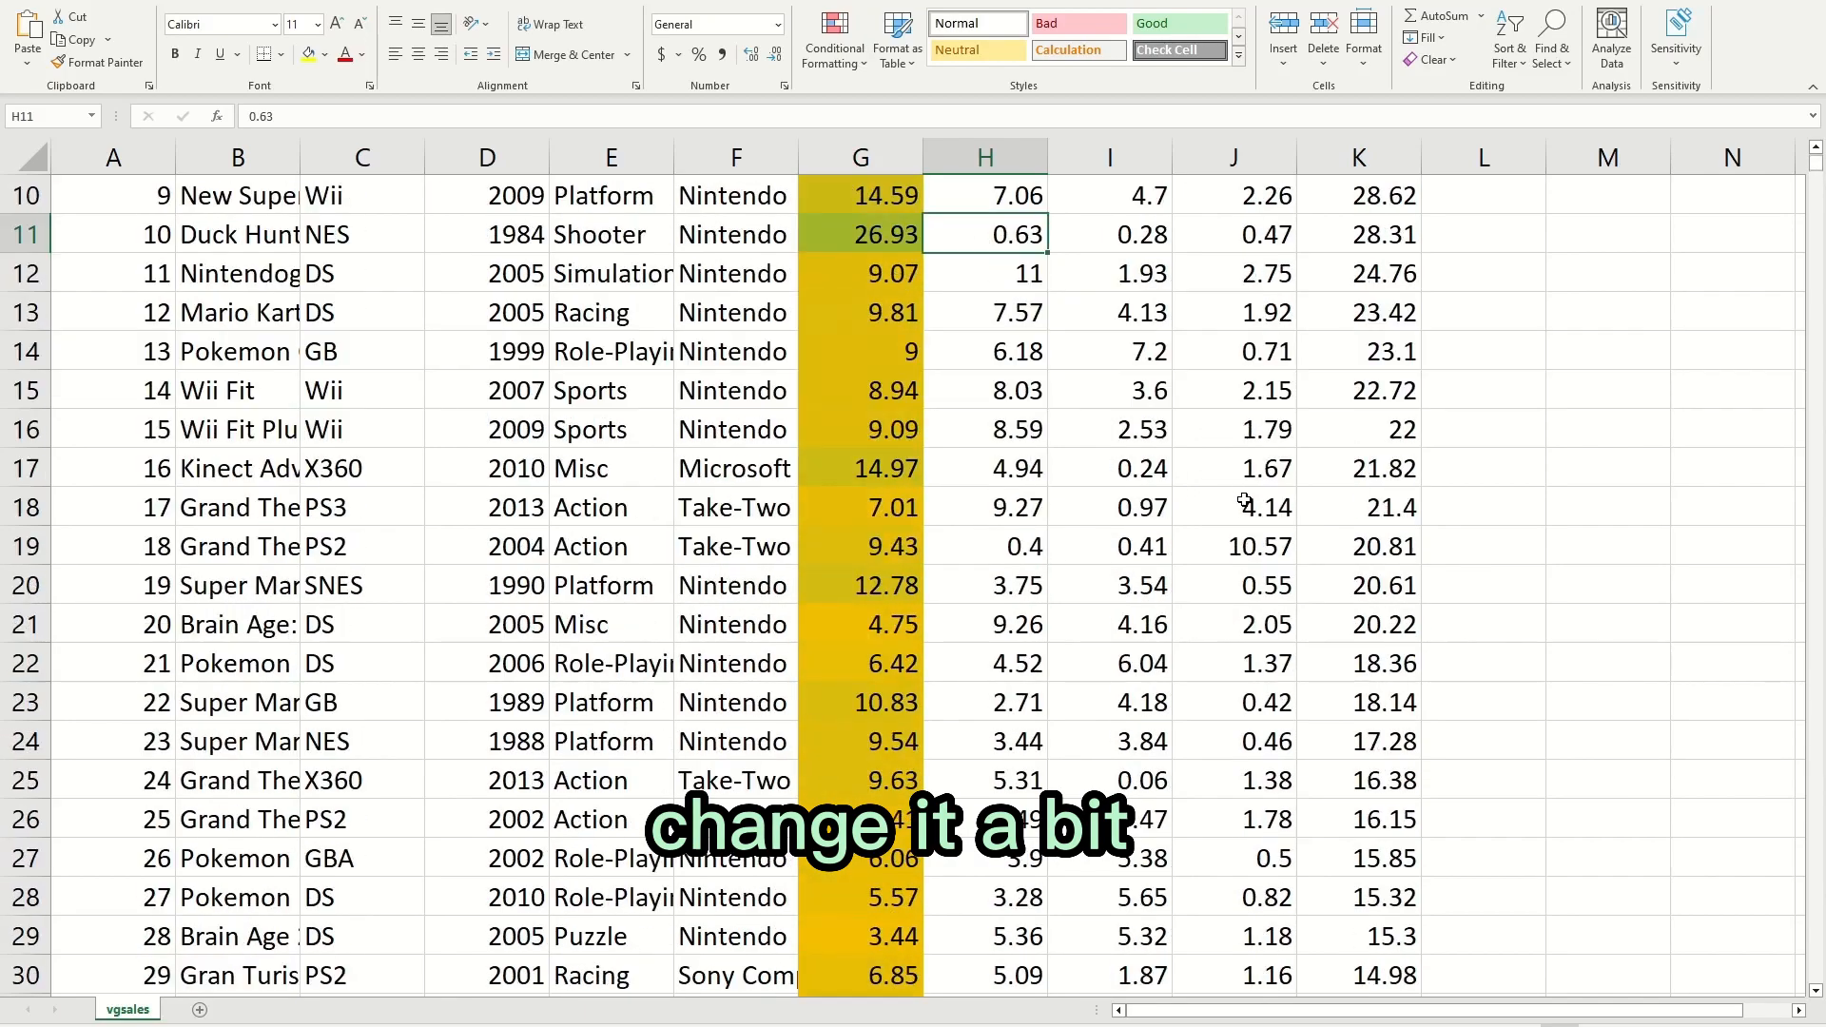
{"action": "scroll", "coordinate": [1180, 447], "scroll_direction": "down", "scroll_amount": 7}
{"action": "scroll", "coordinate": [1163, 430], "scroll_direction": "up", "scroll_amount": 2}
{"action": "scroll", "coordinate": [1163, 430], "scroll_direction": "up", "scroll_amount": 5}
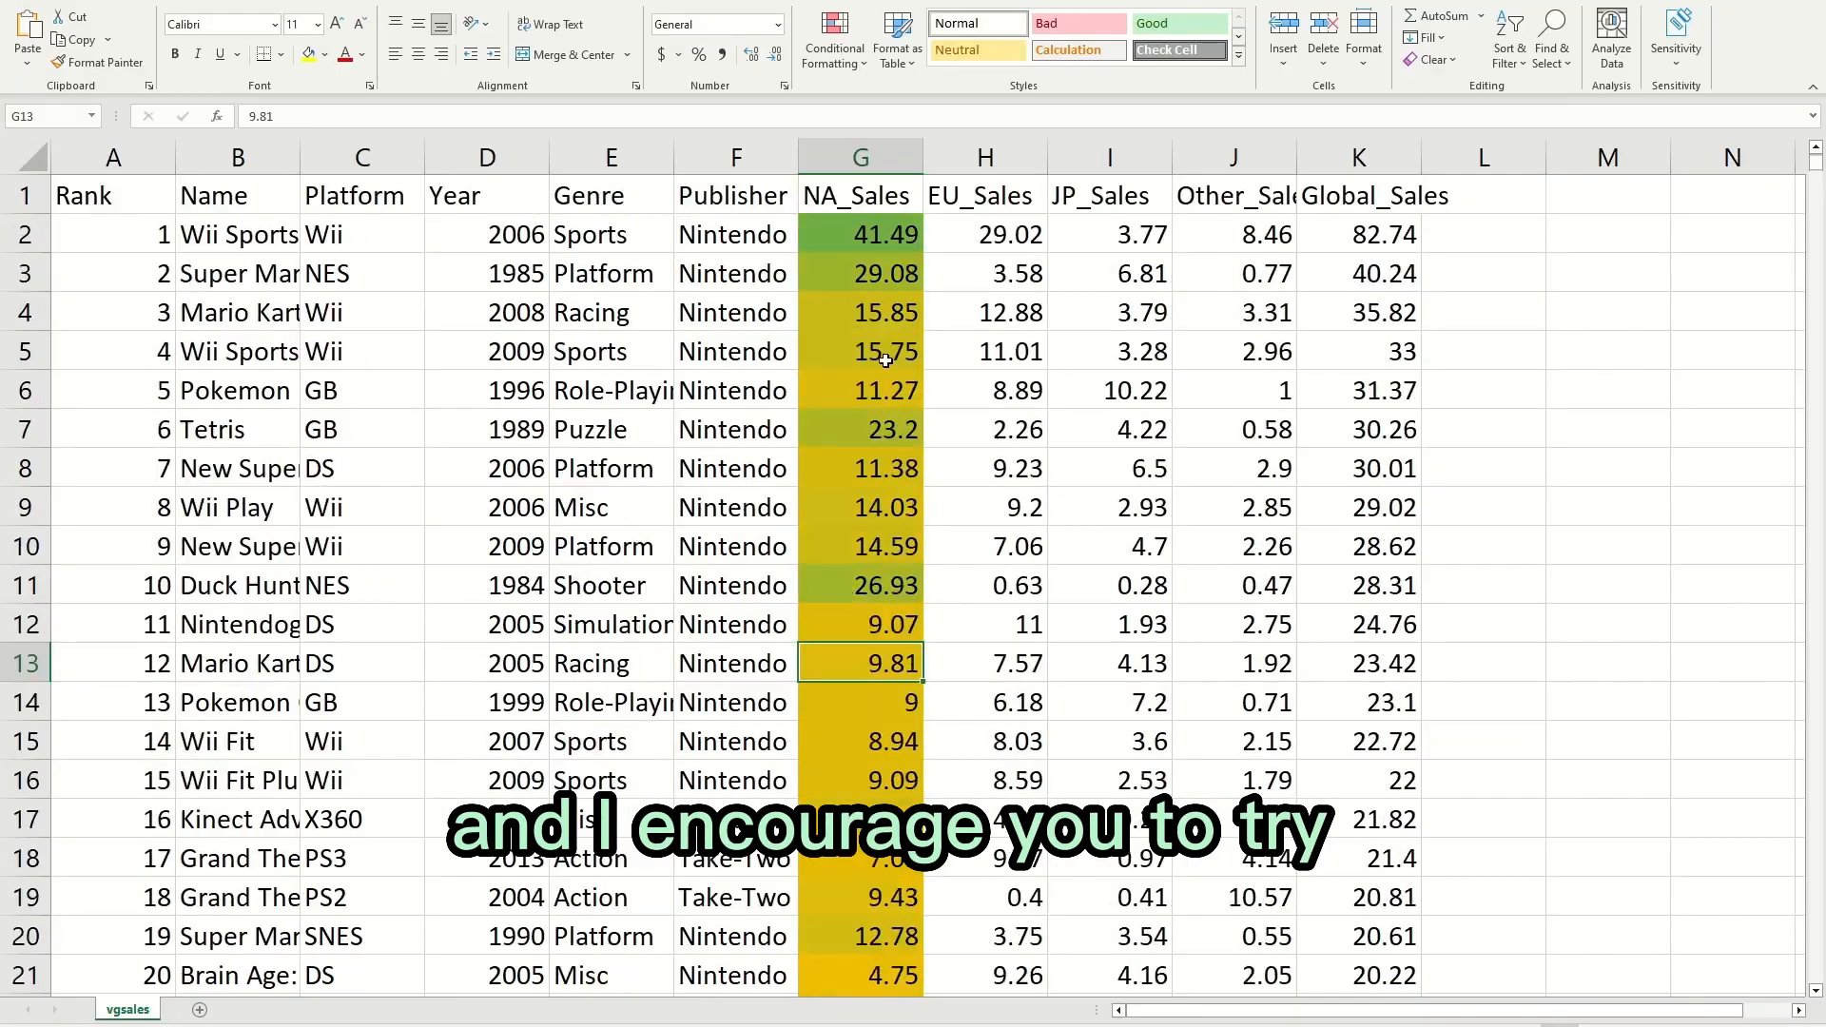
{"action": "left_click", "coordinate": [951, 262]}
{"action": "left_click", "coordinate": [841, 240]}
{"action": "left_click", "coordinate": [1034, 230]}
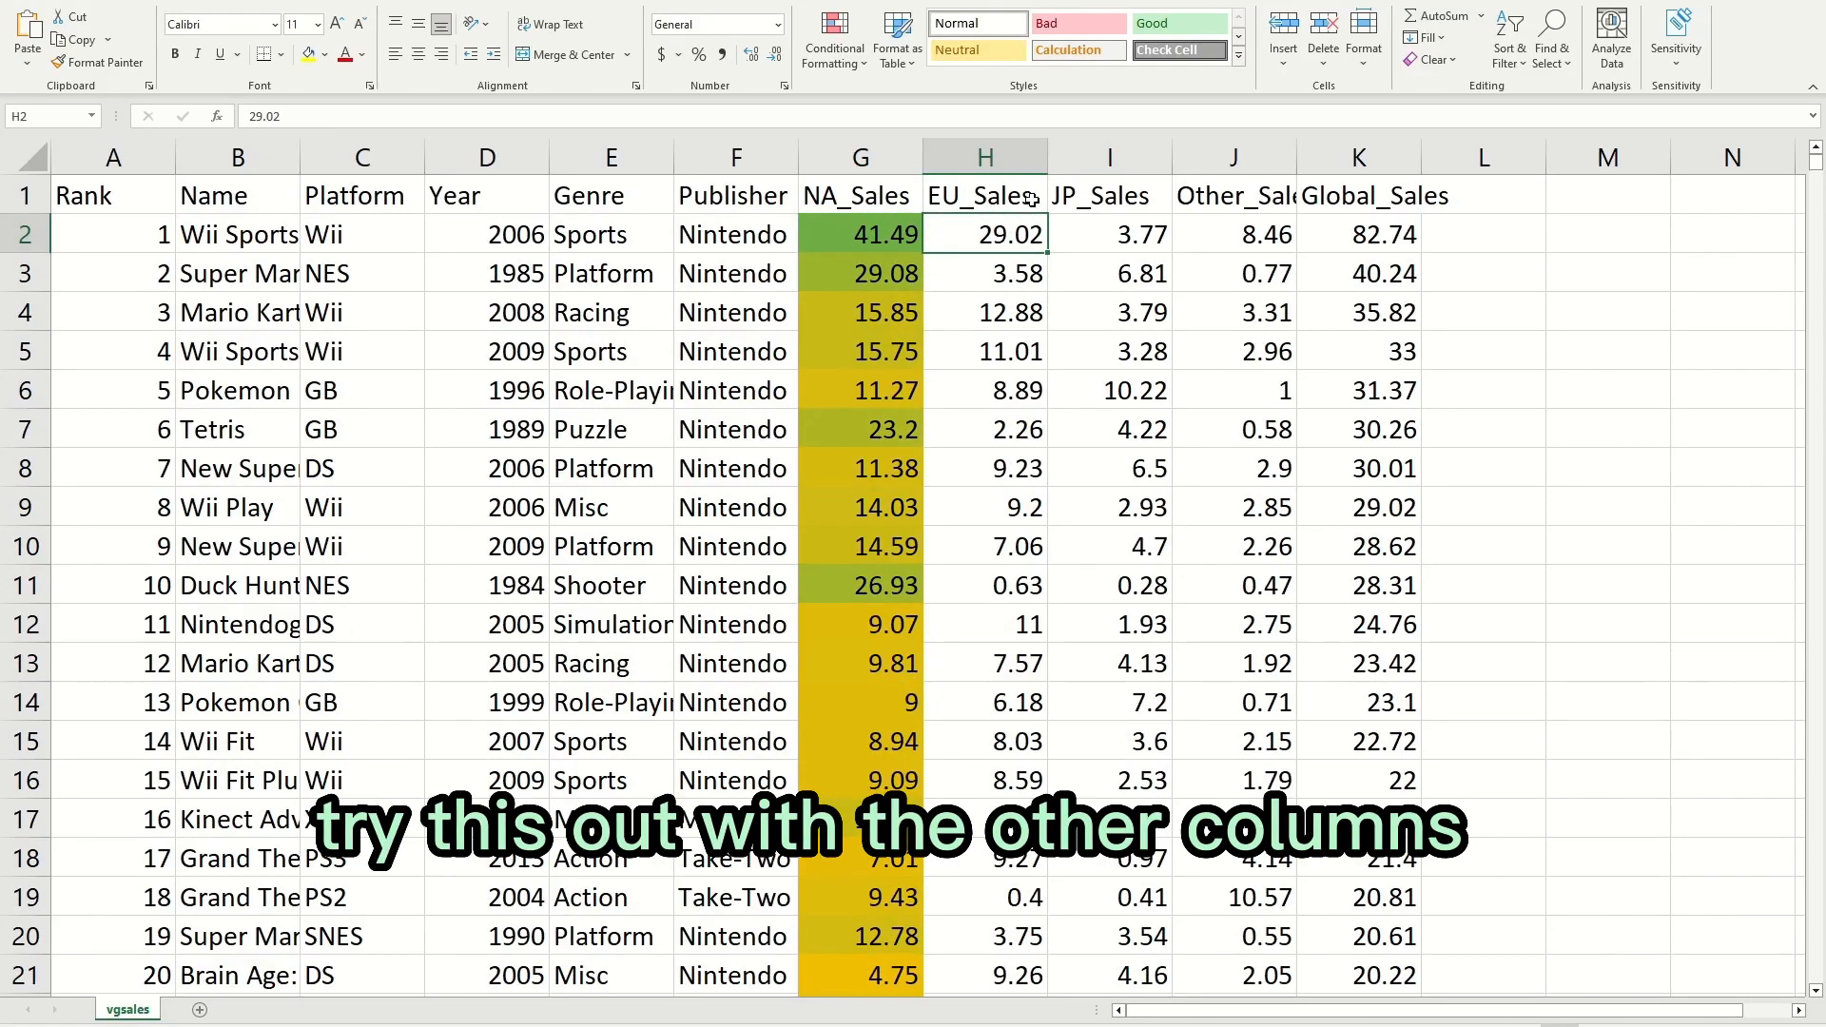
{"action": "left_click", "coordinate": [1107, 230]}
{"action": "left_click", "coordinate": [989, 233]}
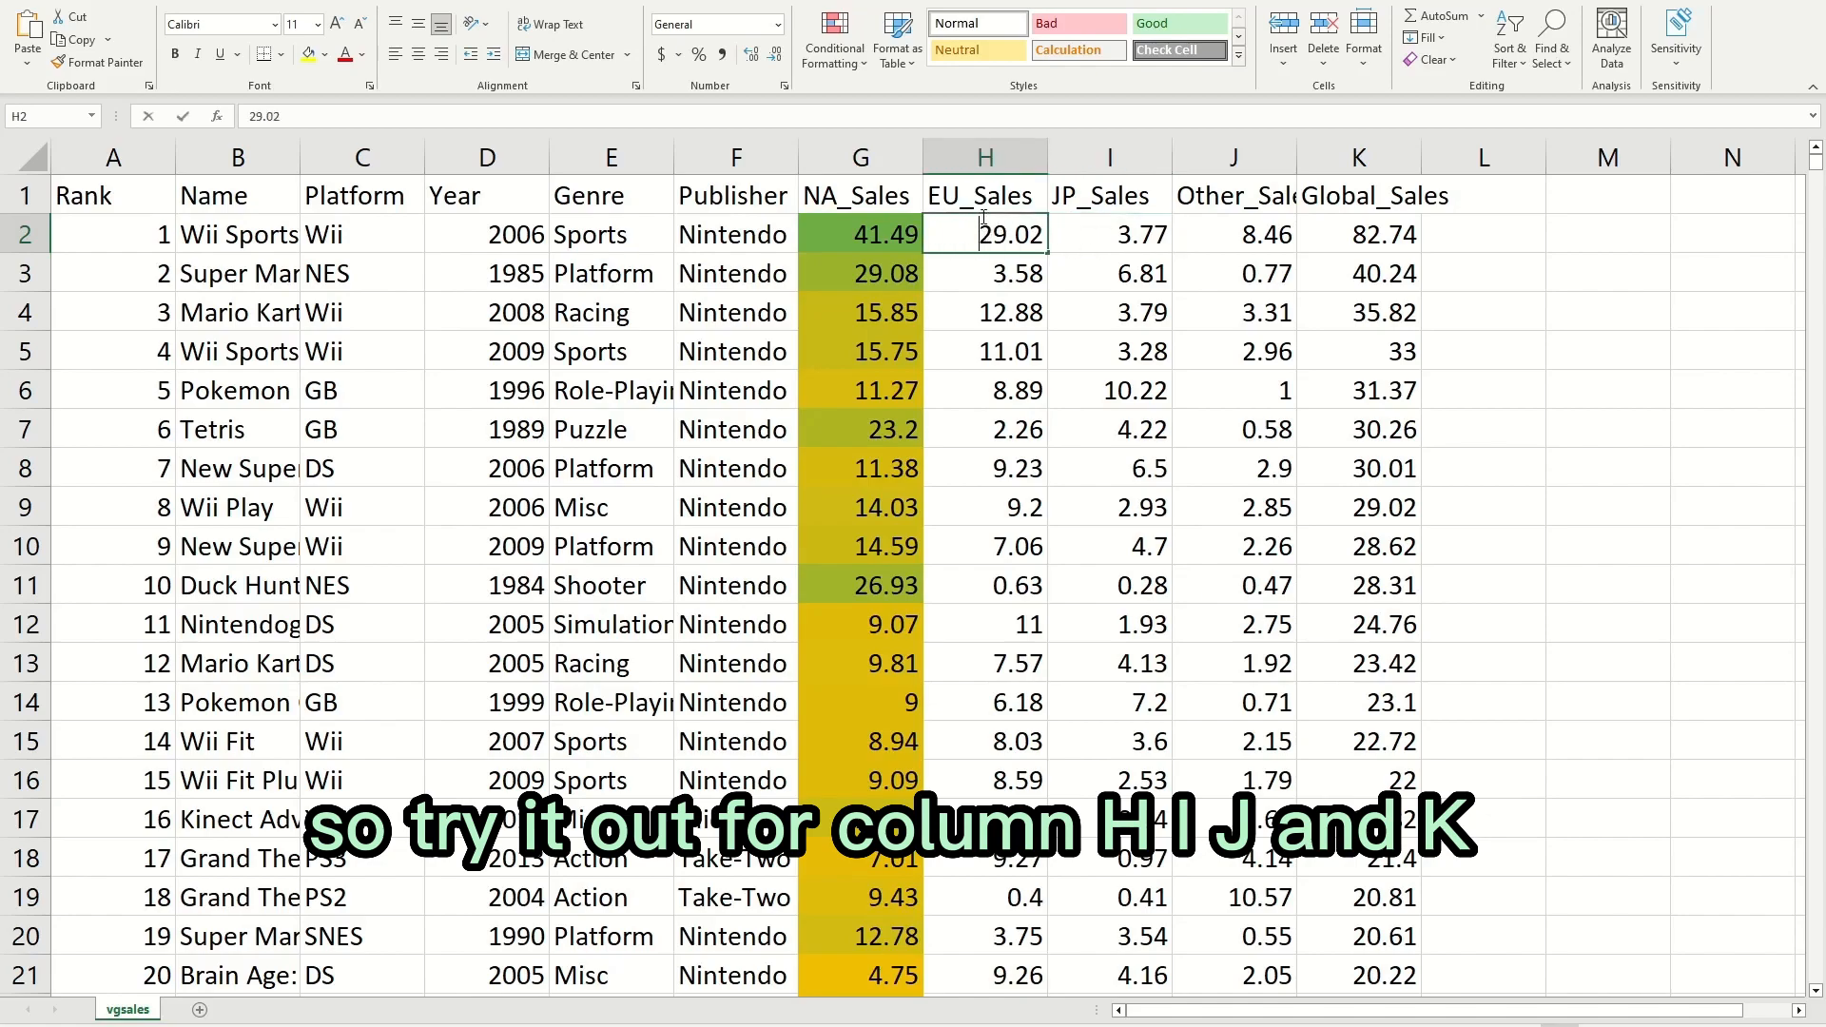
{"action": "left_click", "coordinate": [999, 159]}
{"action": "left_click", "coordinate": [1109, 160]}
{"action": "left_click", "coordinate": [1233, 160]}
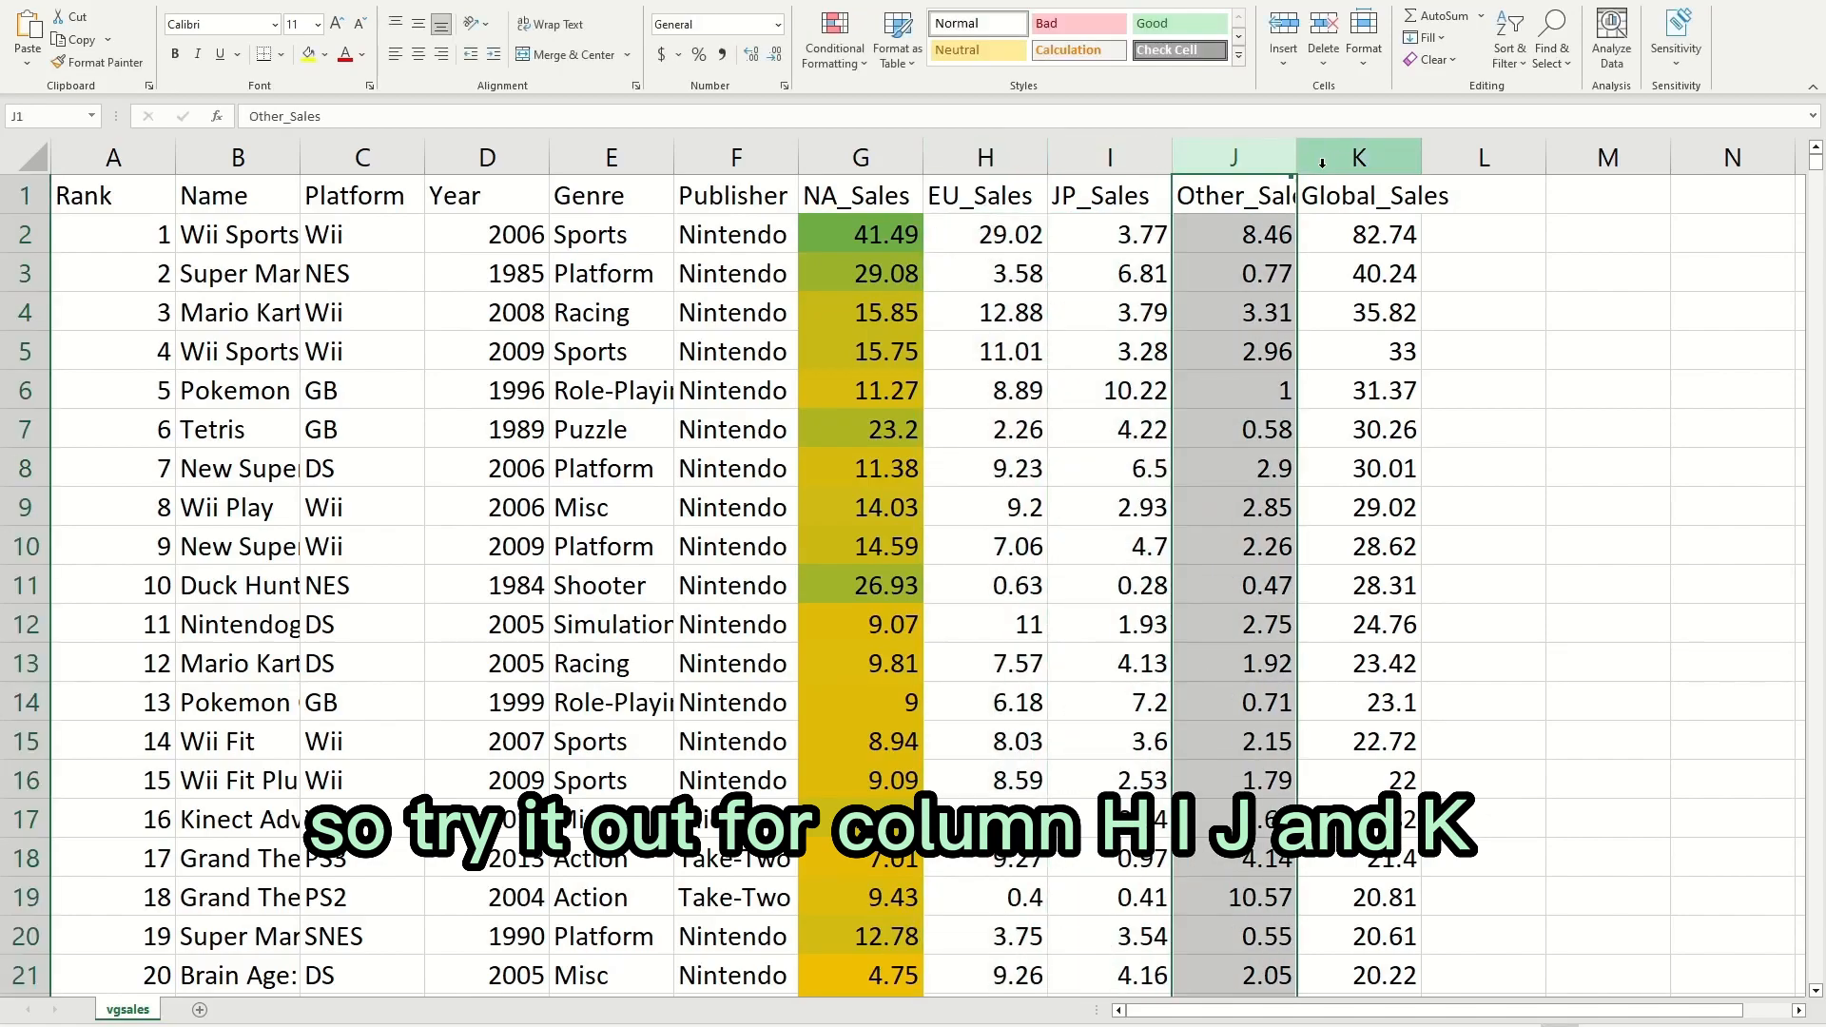
{"action": "left_click", "coordinate": [1323, 163]}
{"action": "left_click", "coordinate": [989, 258]}
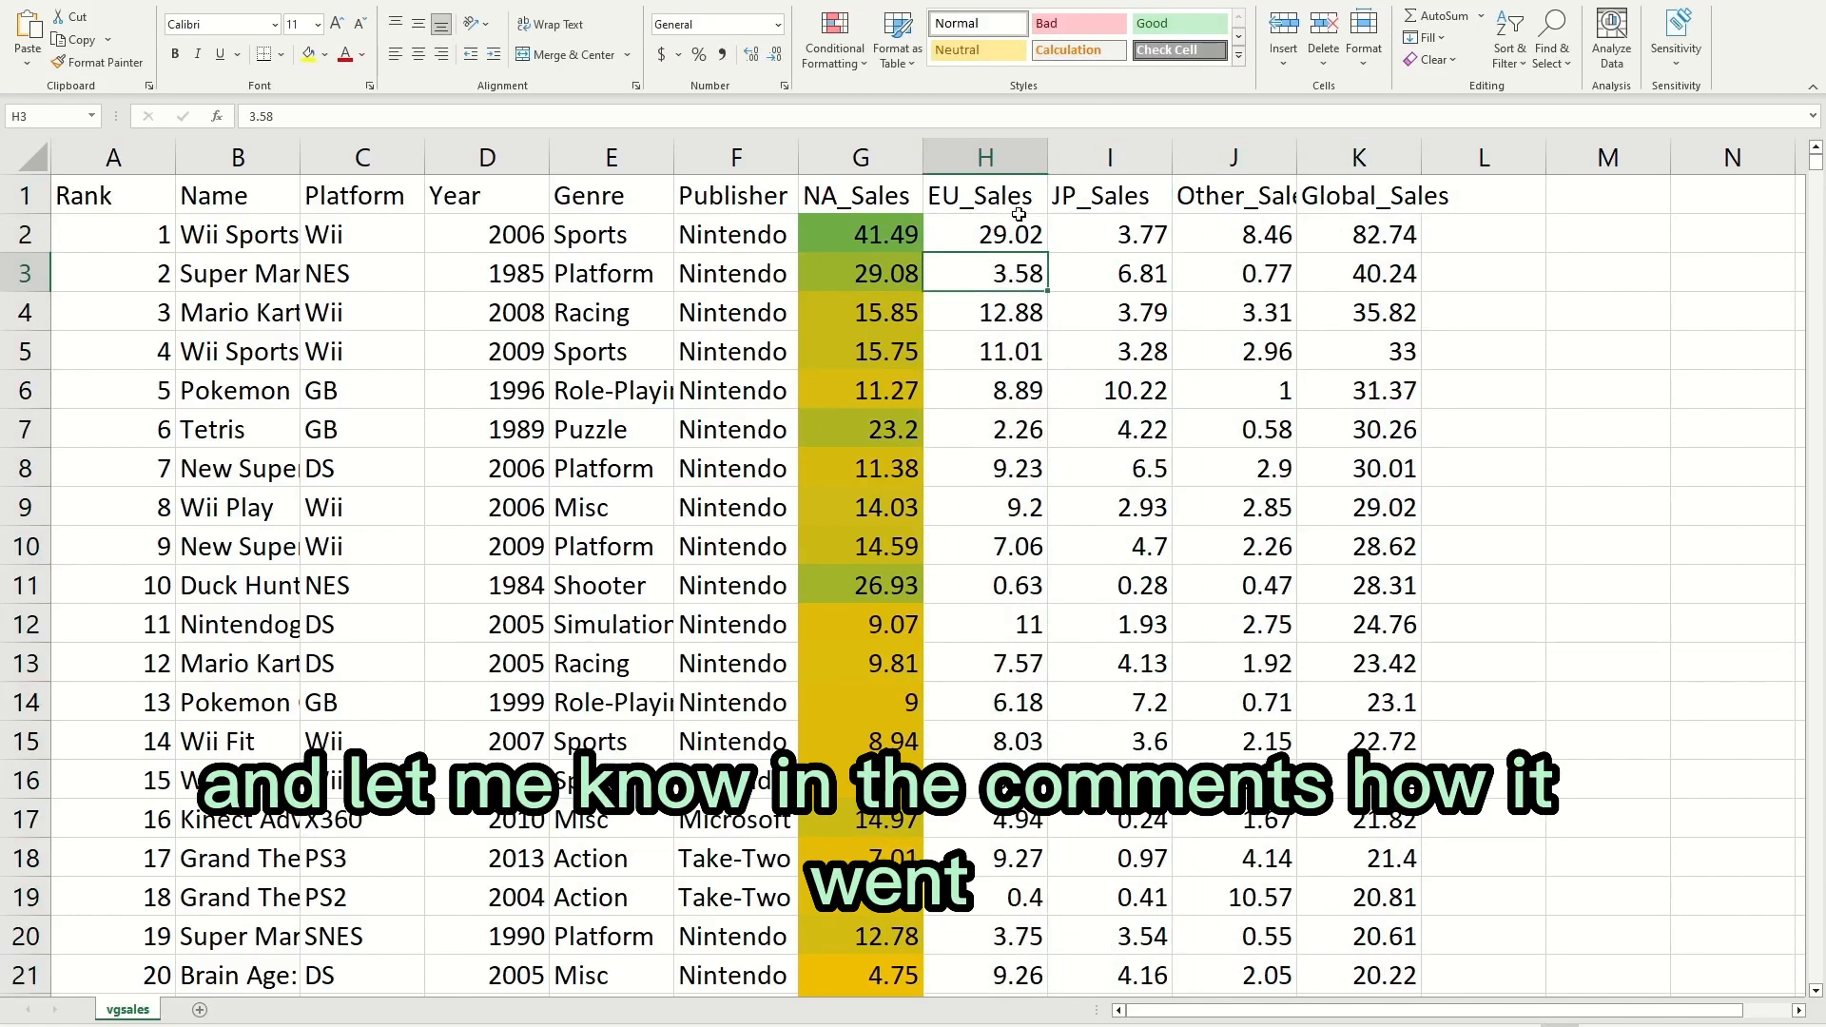
{"action": "scroll", "coordinate": [1020, 234], "scroll_direction": "down", "scroll_amount": 3}
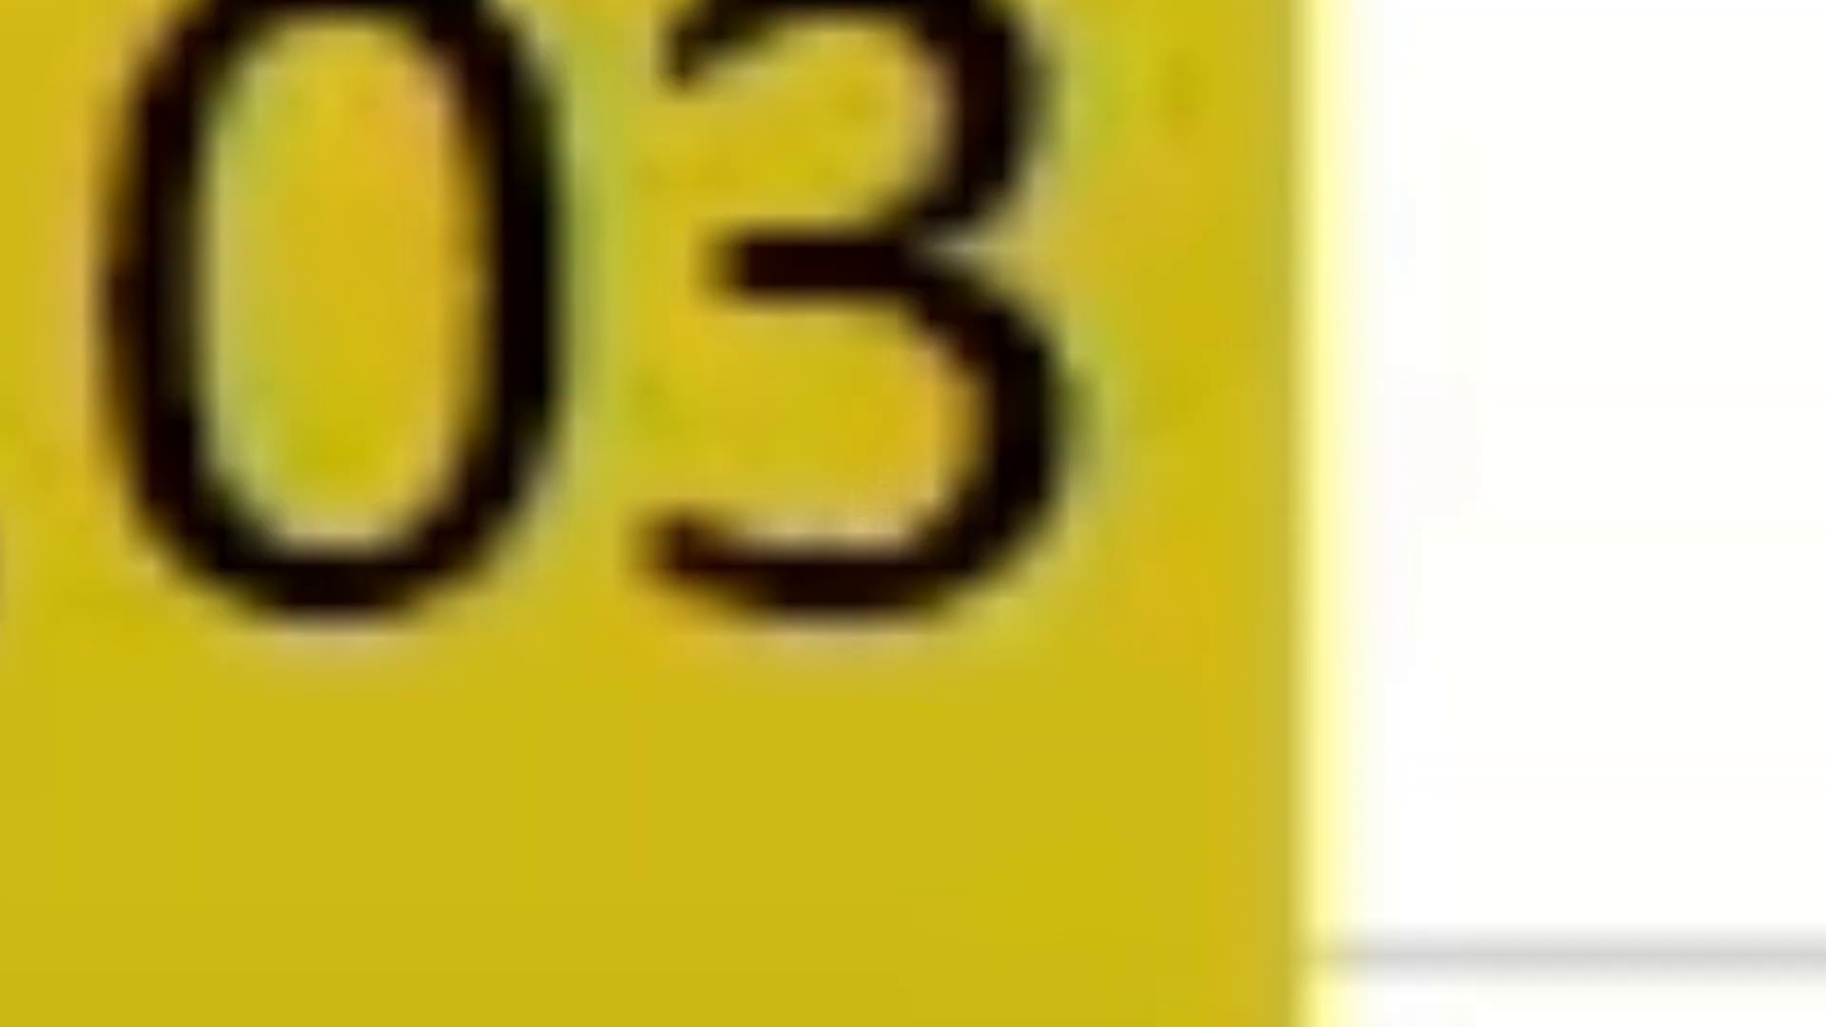